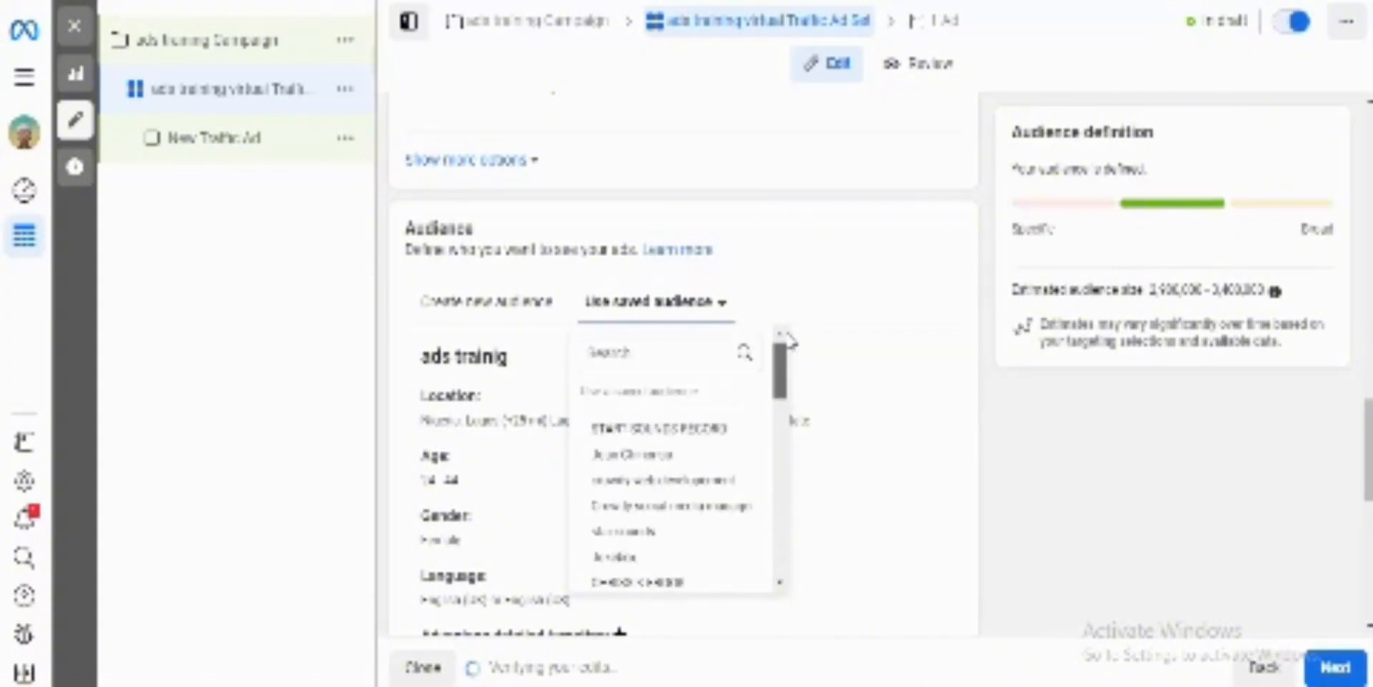
# Step: Close the saved audience list and switch the ad set's placements to Manual placements
pyautogui.click(830, 288)
pyautogui.scroll(-5, 830, 288)
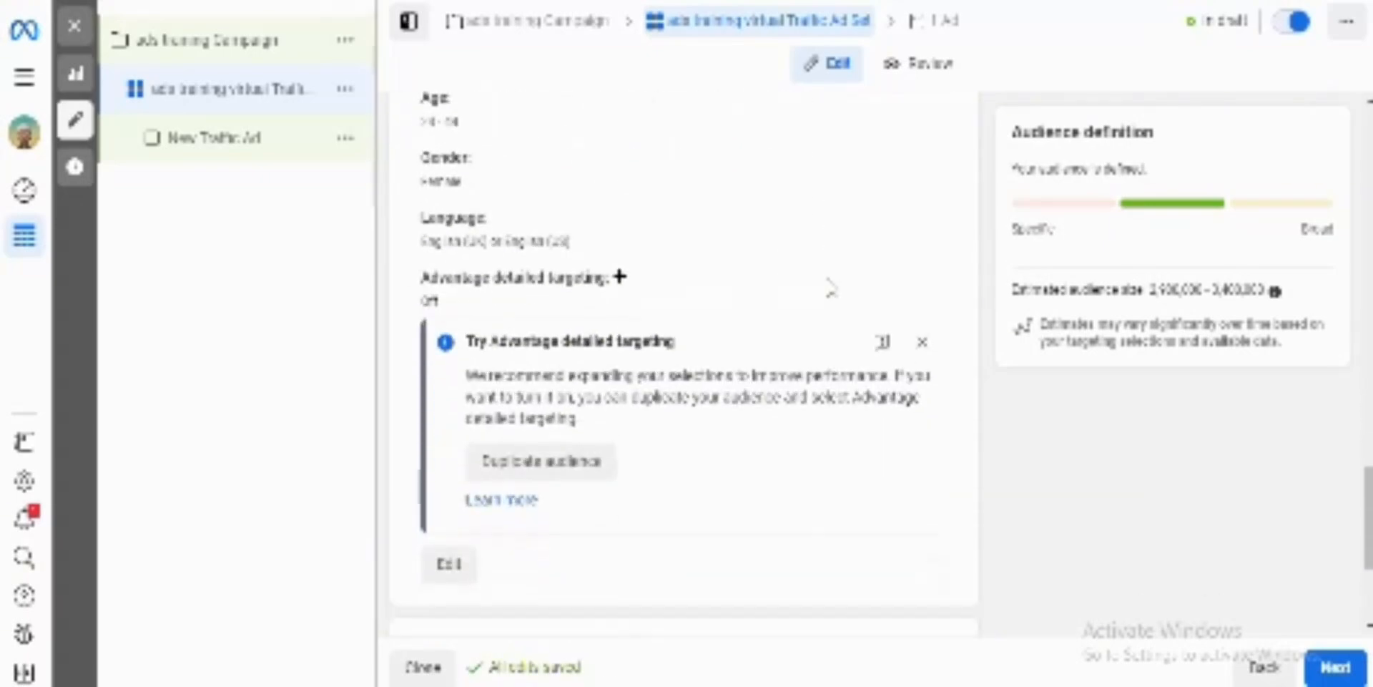
pyautogui.scroll(-3, 830, 288)
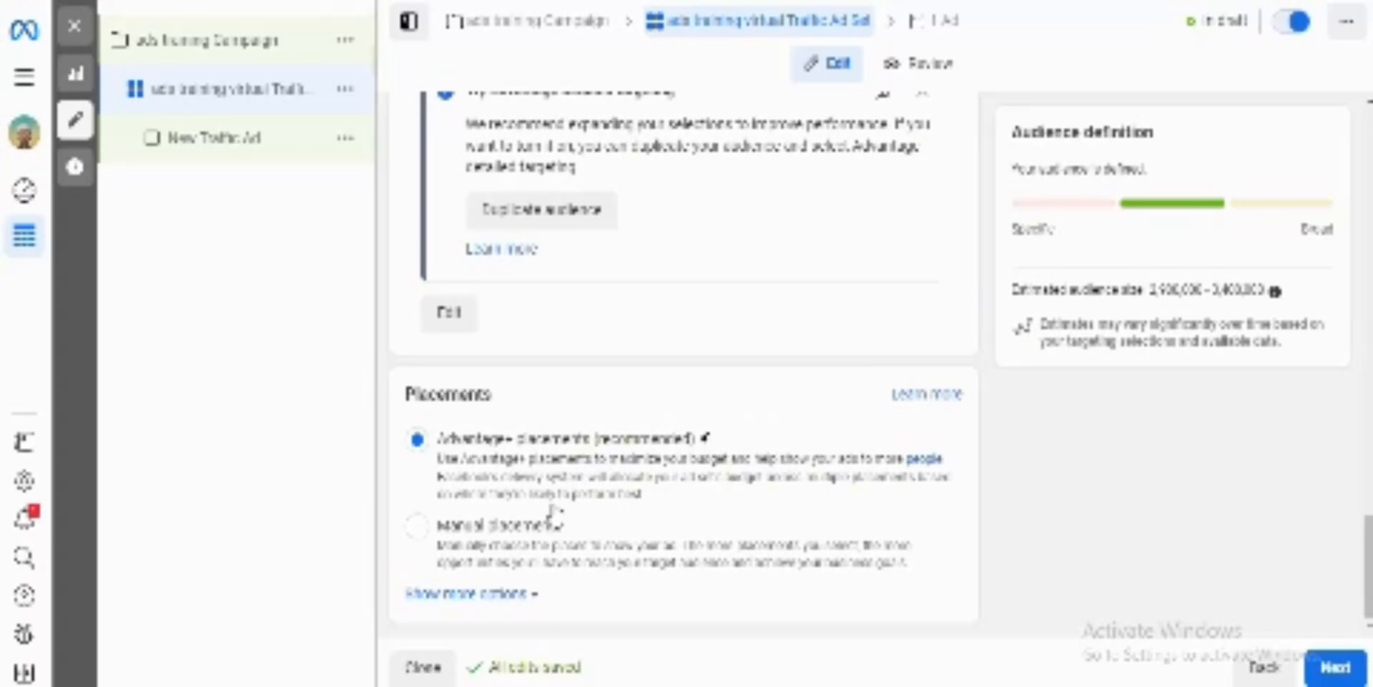
pyautogui.click(418, 529)
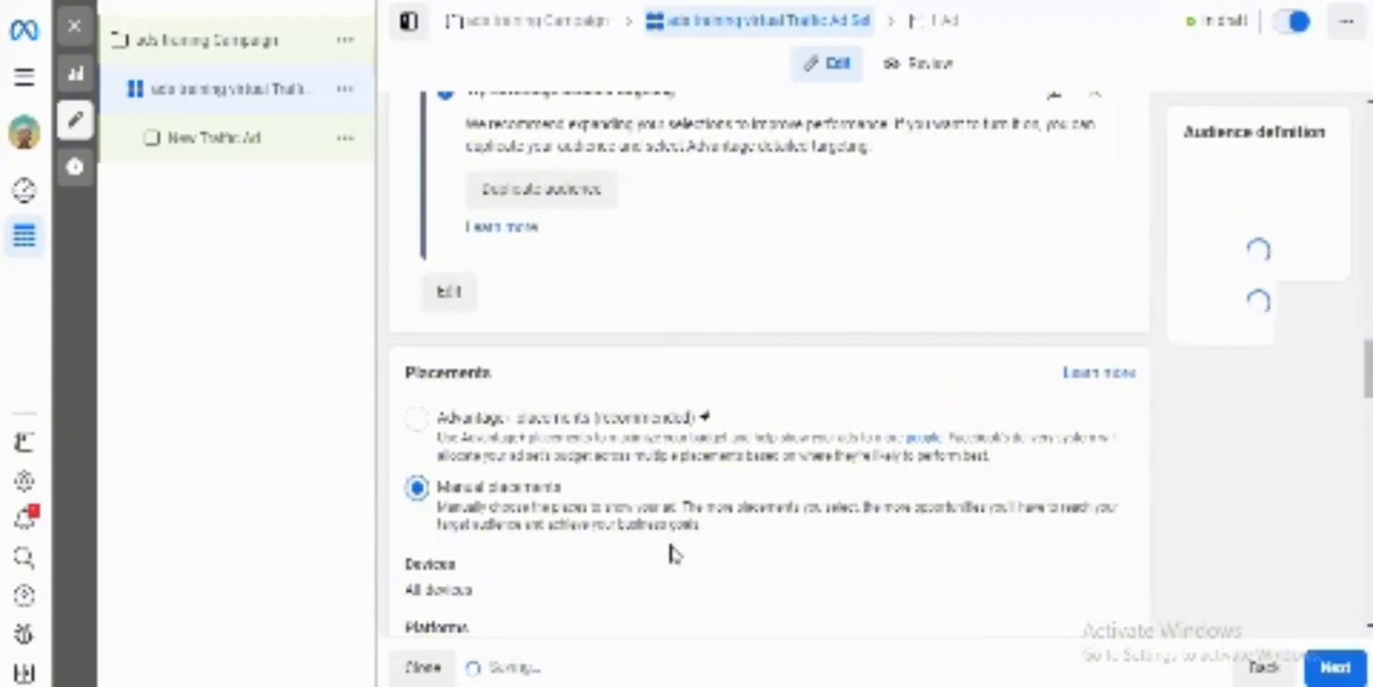
# Step: Exclude Instagram, Messenger and Audience network from the platforms, leaving only Facebook selected
pyautogui.scroll(-2, 676, 555)
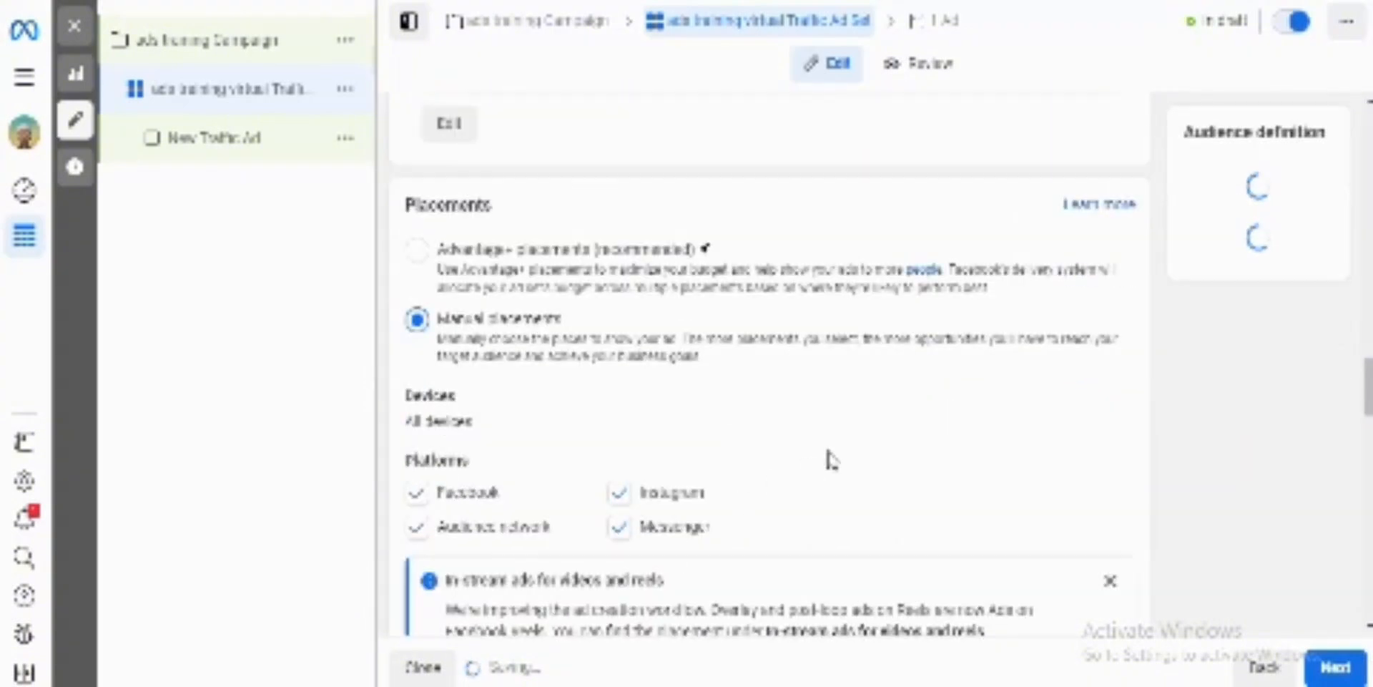
pyautogui.scroll(-1, 828, 452)
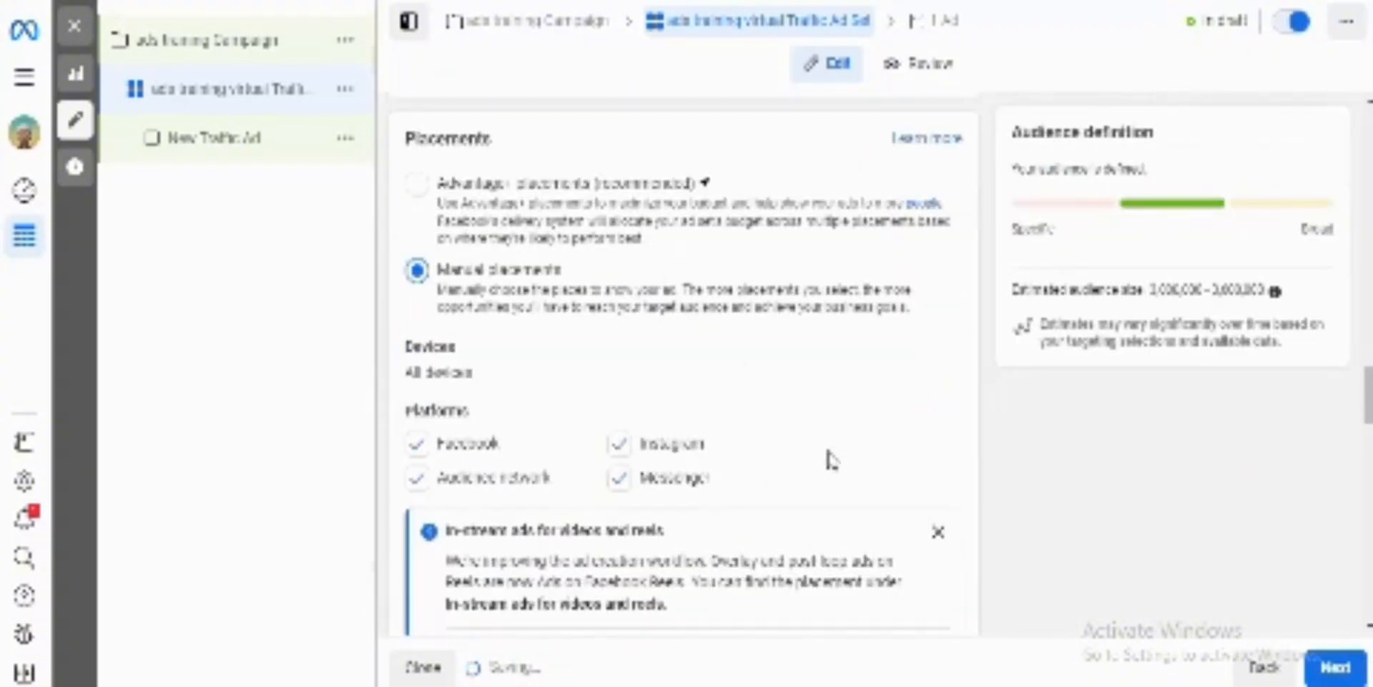
pyautogui.scroll(-1, 830, 460)
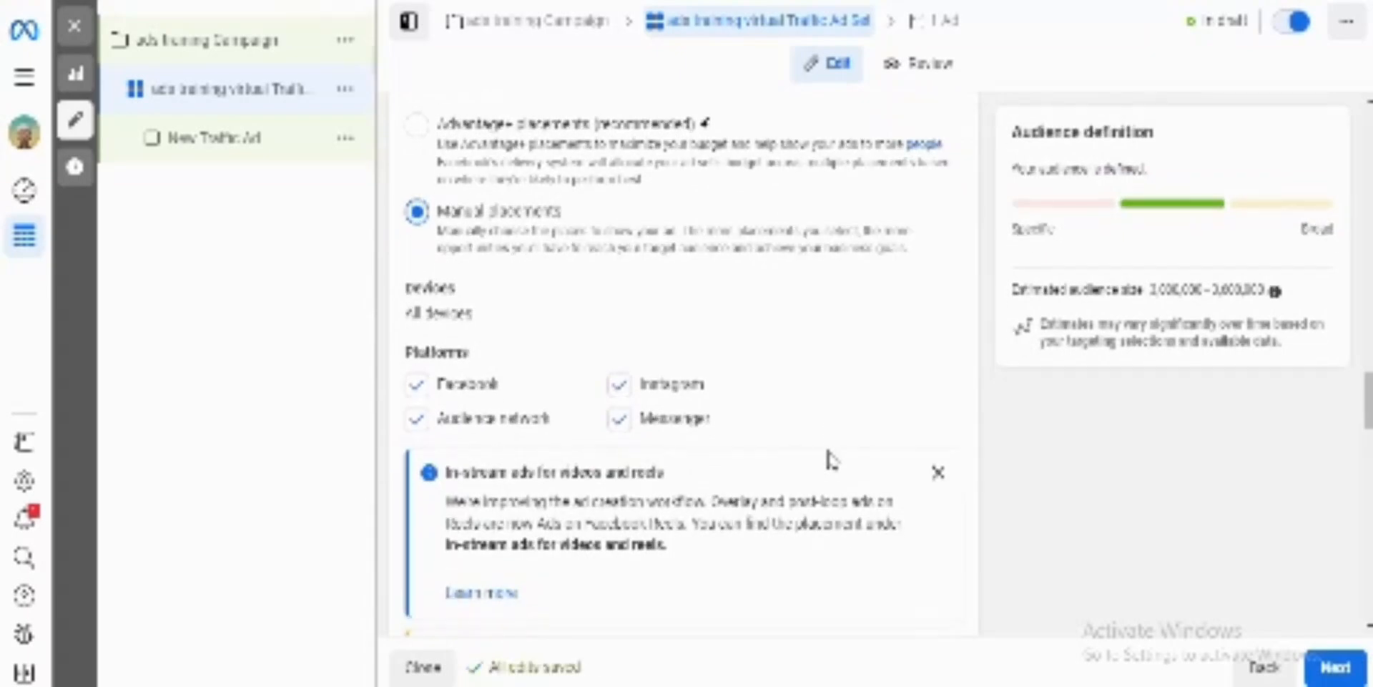
pyautogui.scroll(-1, 830, 460)
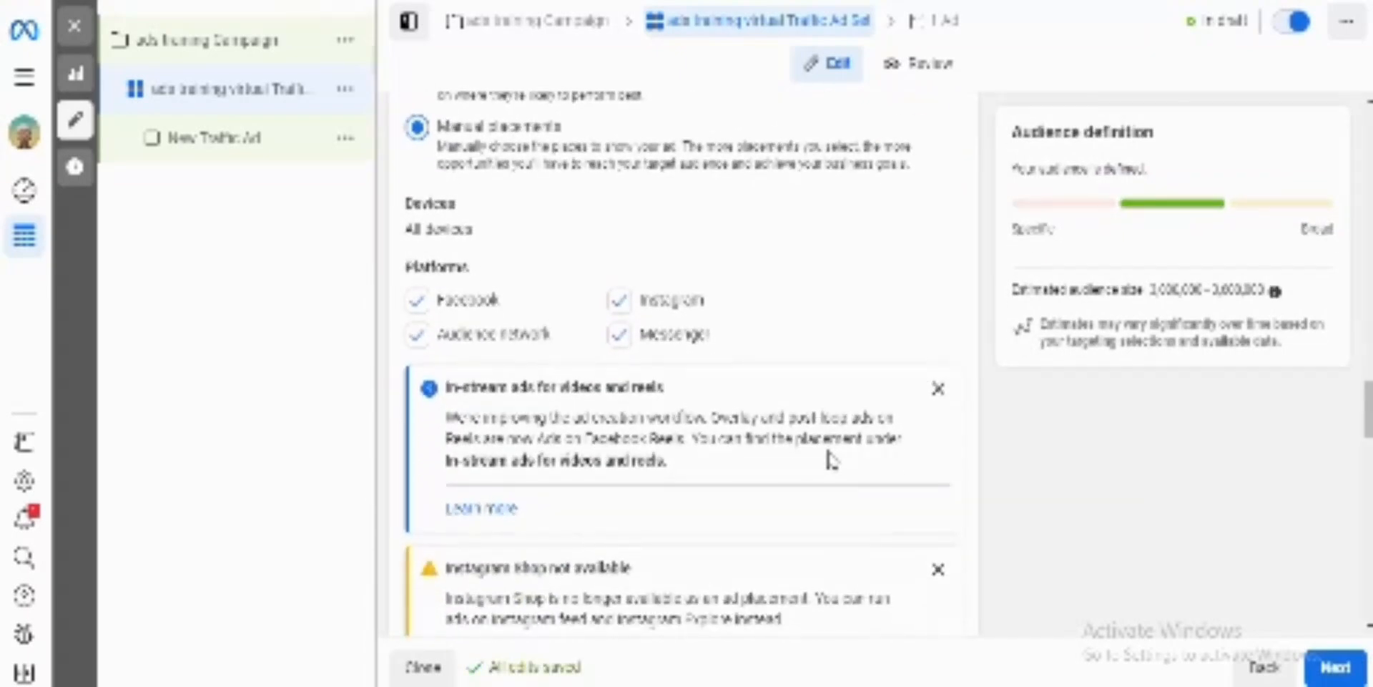
pyautogui.scroll(-1, 830, 460)
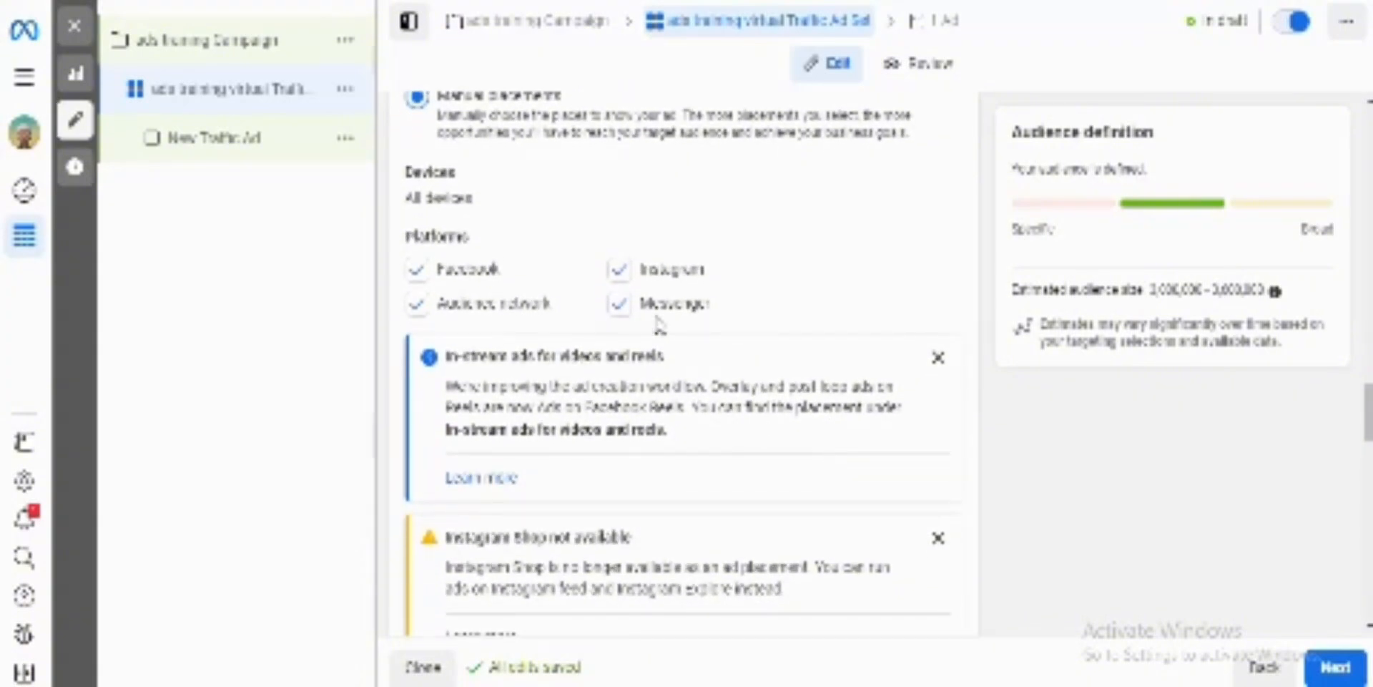
pyautogui.click(621, 272)
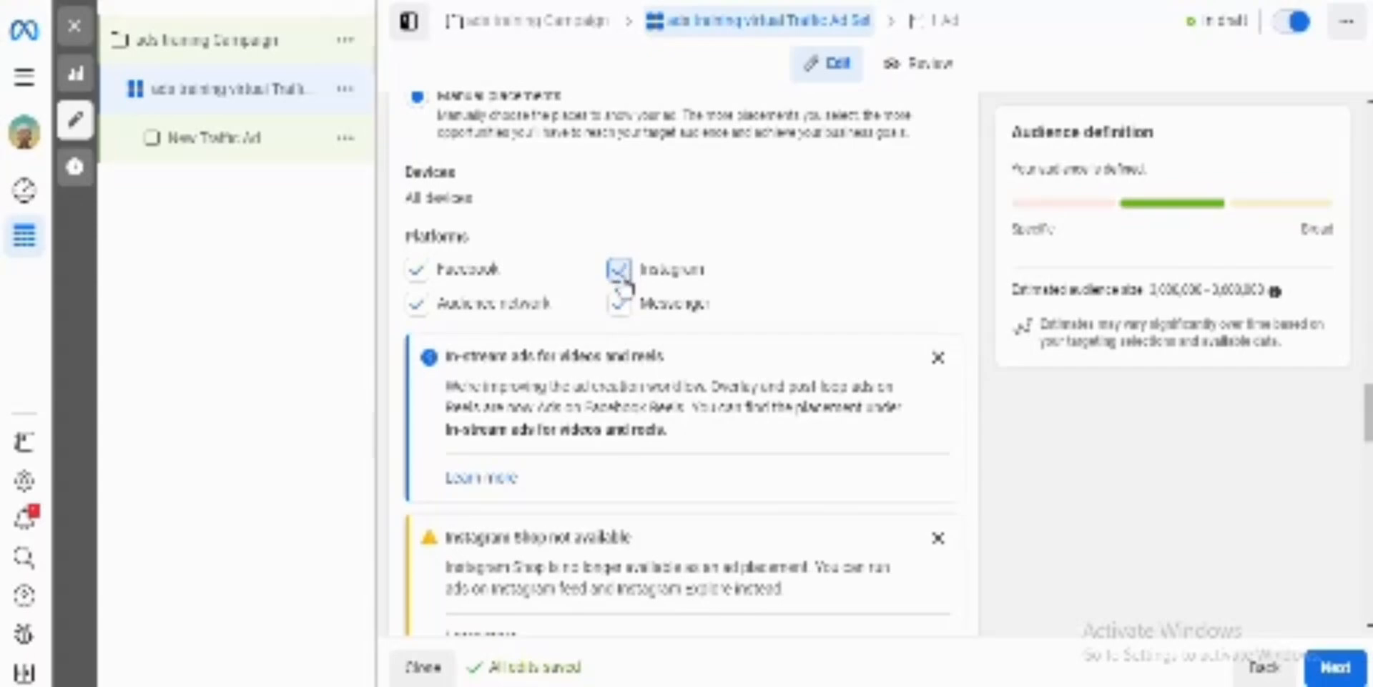
pyautogui.click(621, 309)
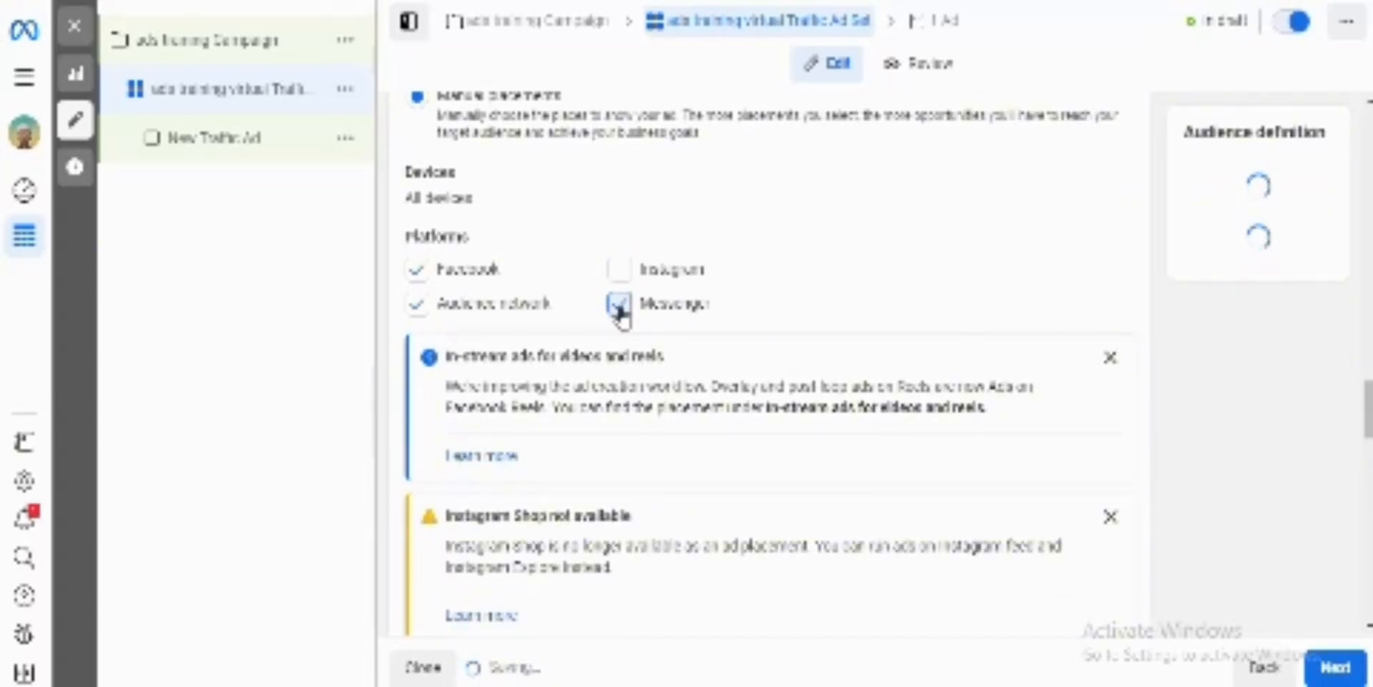
pyautogui.click(415, 311)
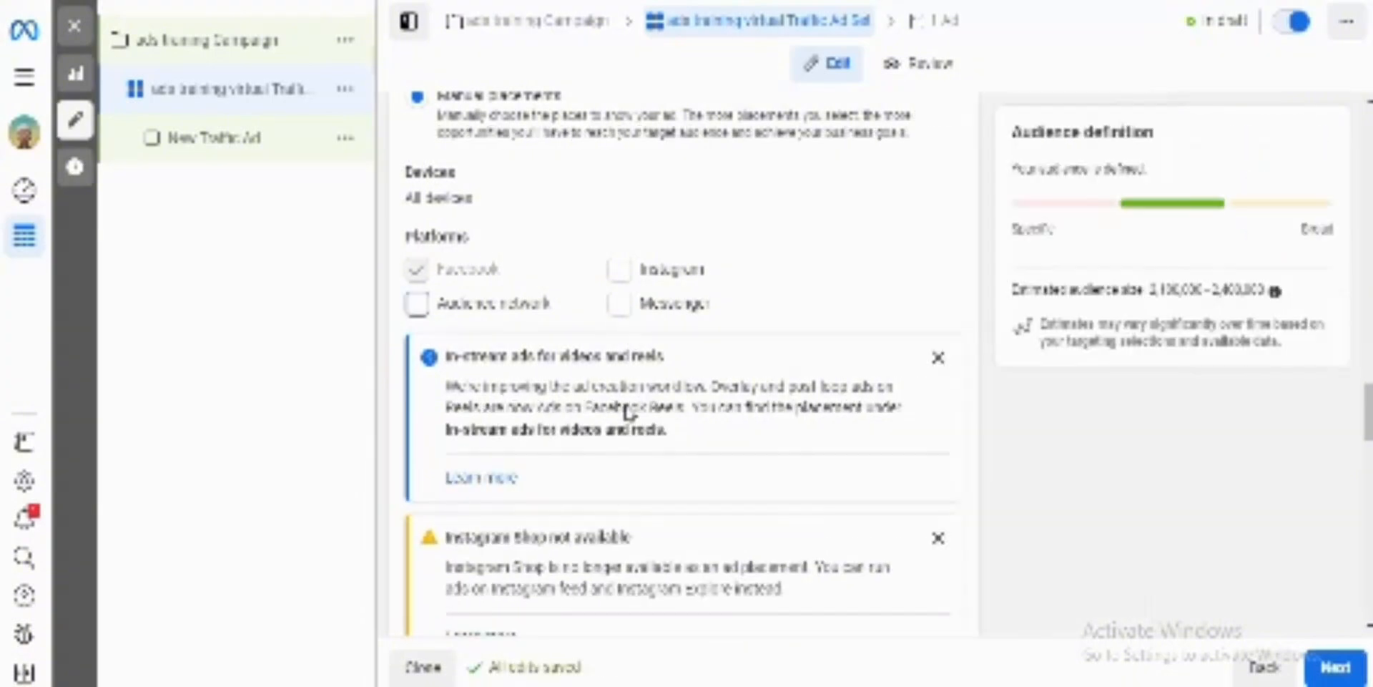
# Step: Exclude Facebook right column from the Feeds placements
pyautogui.scroll(-2, 714, 430)
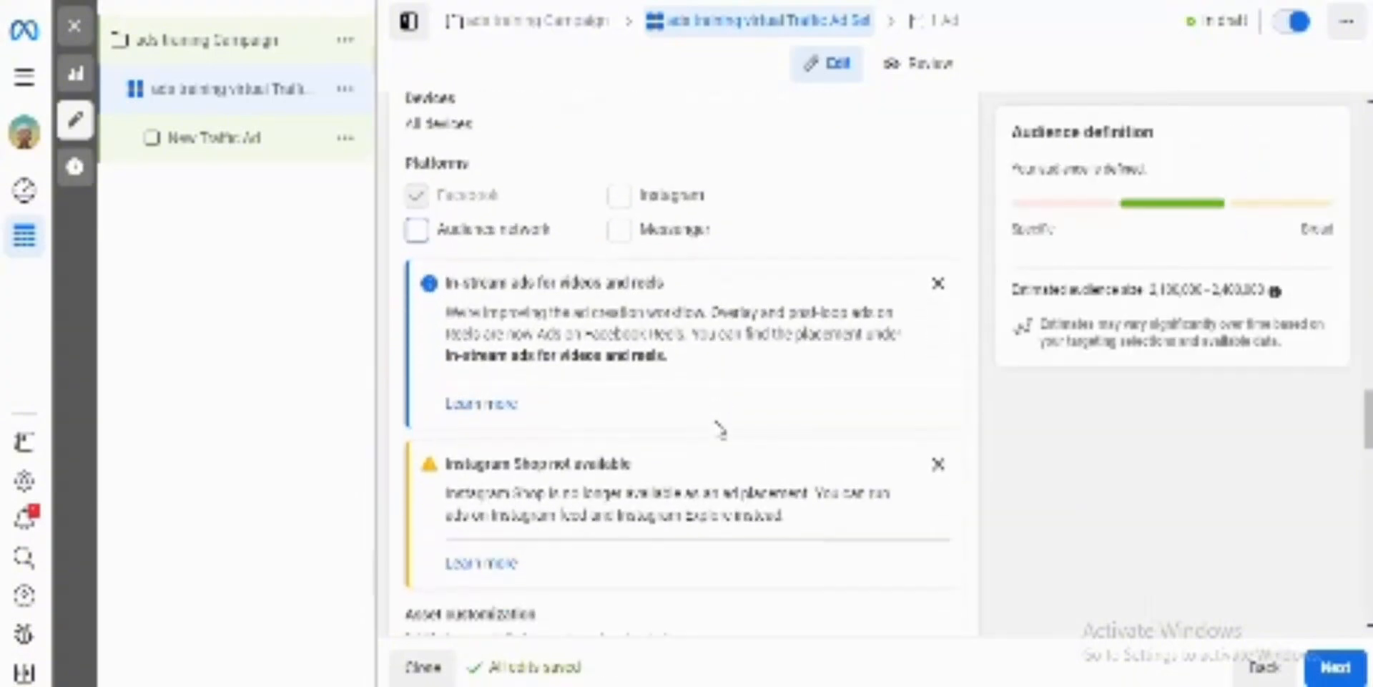
pyautogui.scroll(-7, 719, 429)
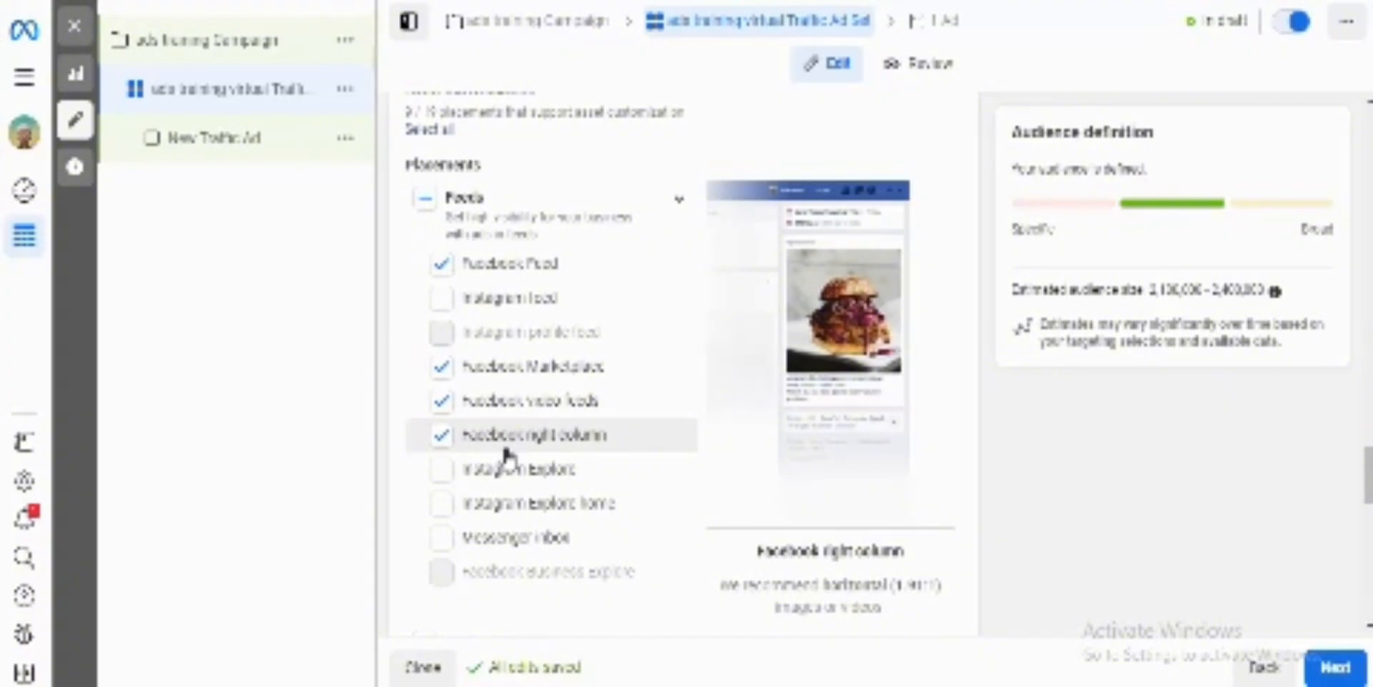
pyautogui.click(442, 435)
pyautogui.click(442, 435)
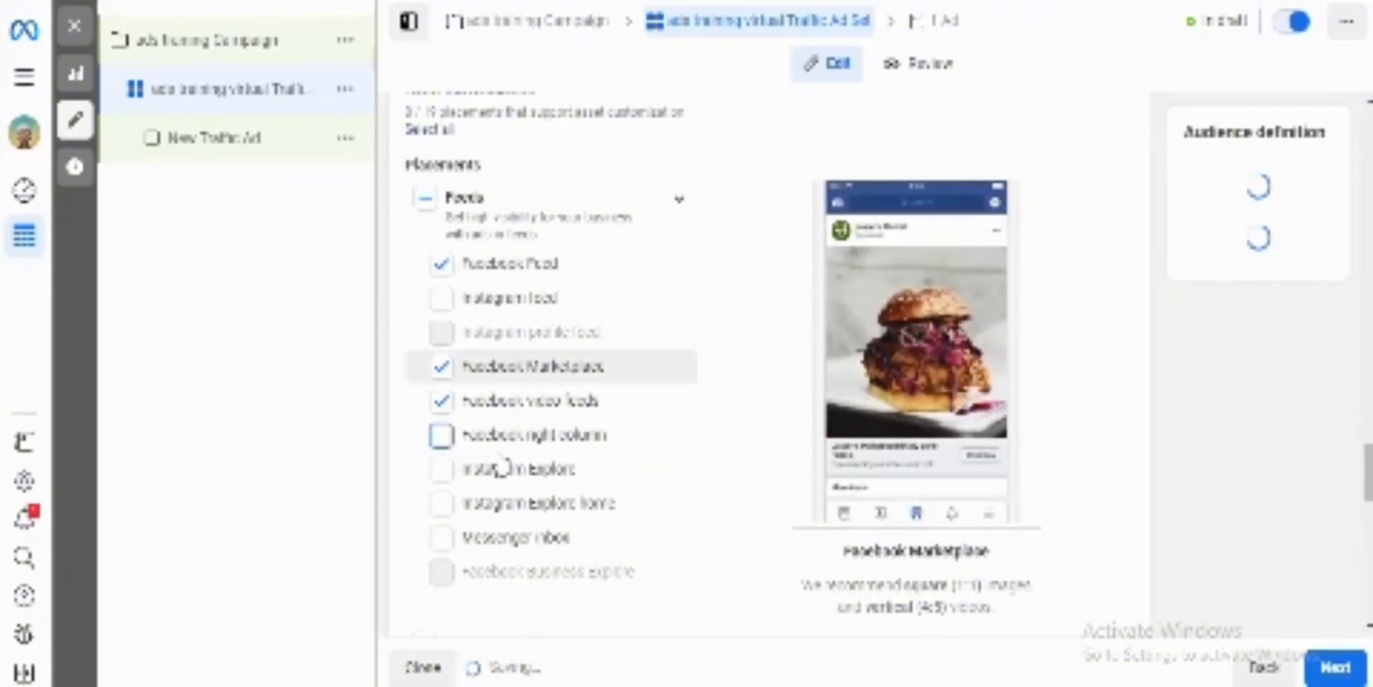
# Step: Exclude the whole In-stream ads for videos and reels placement group
pyautogui.scroll(-5, 679, 403)
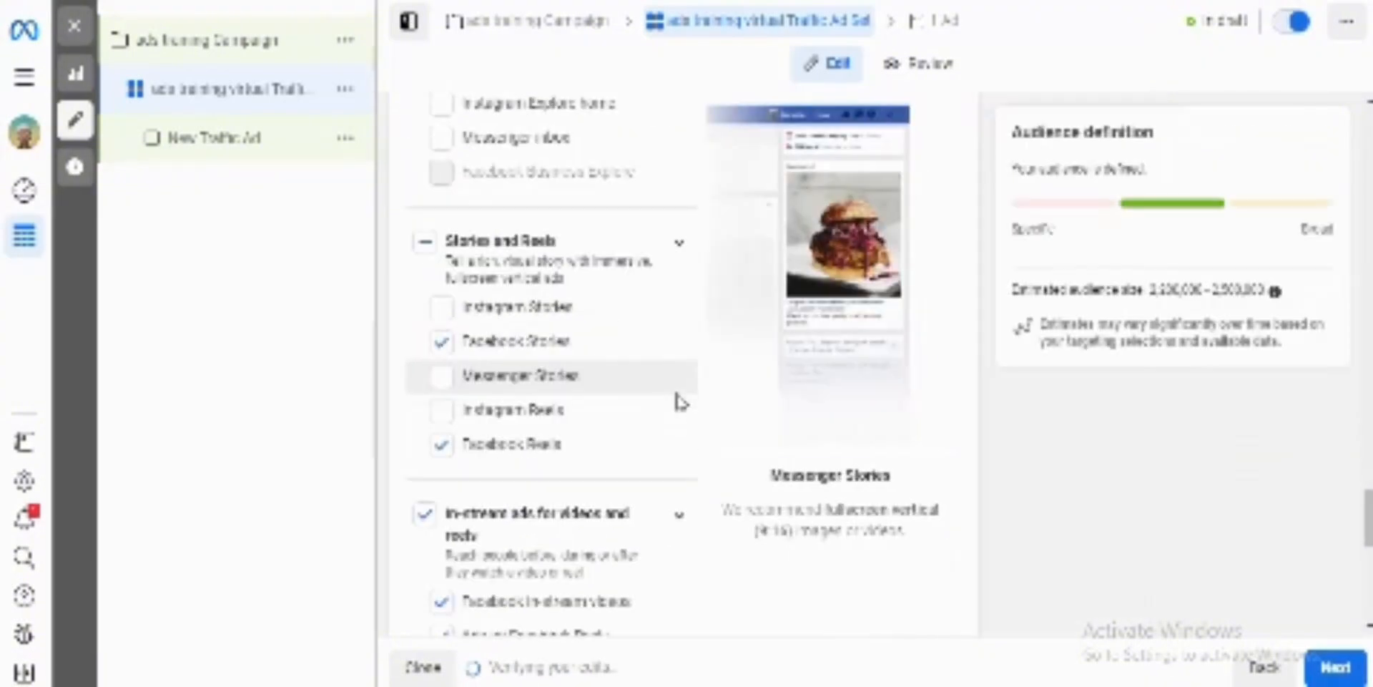
pyautogui.scroll(-1, 679, 403)
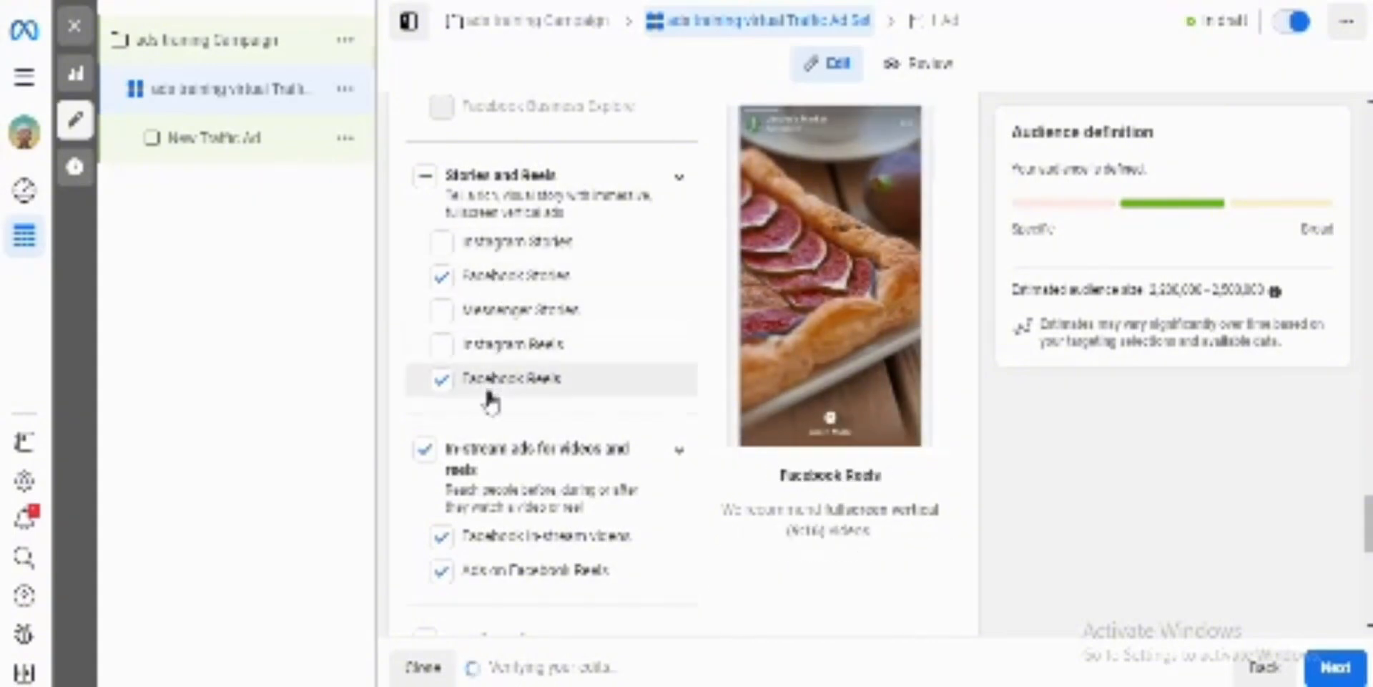
pyautogui.scroll(-1, 578, 440)
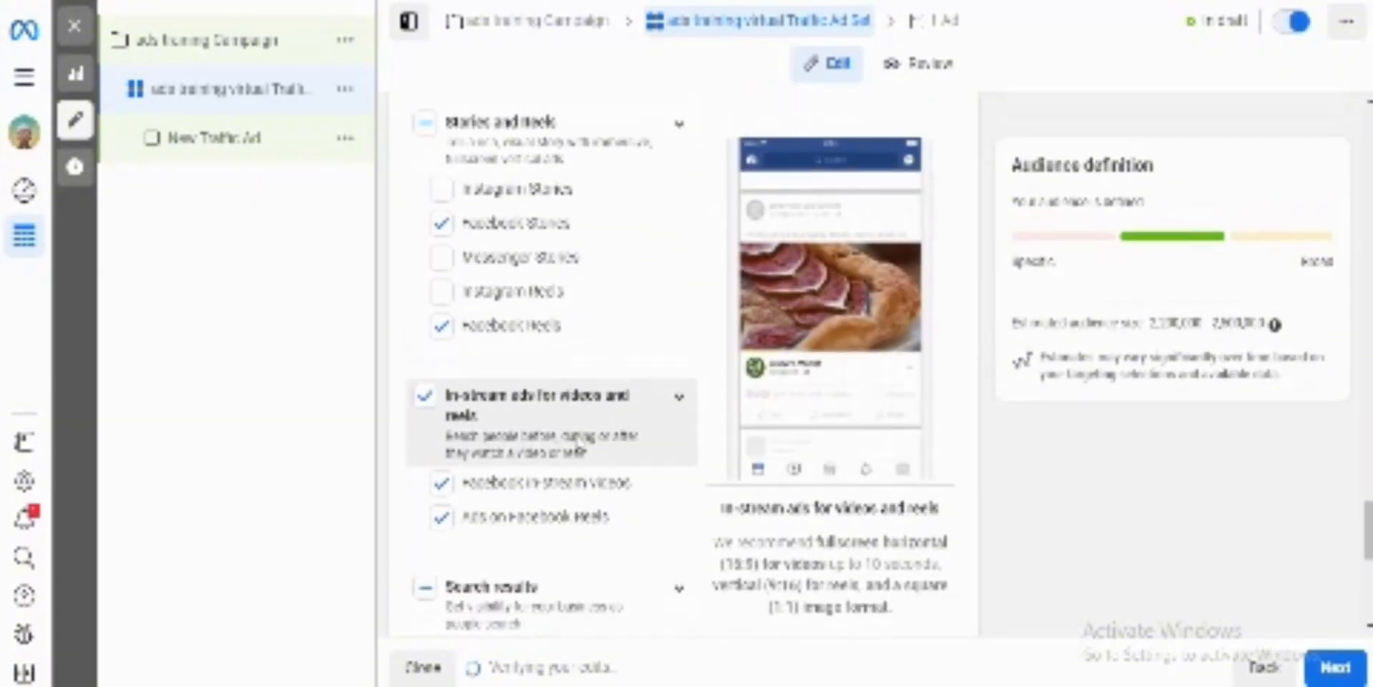
pyautogui.scroll(-1, 578, 440)
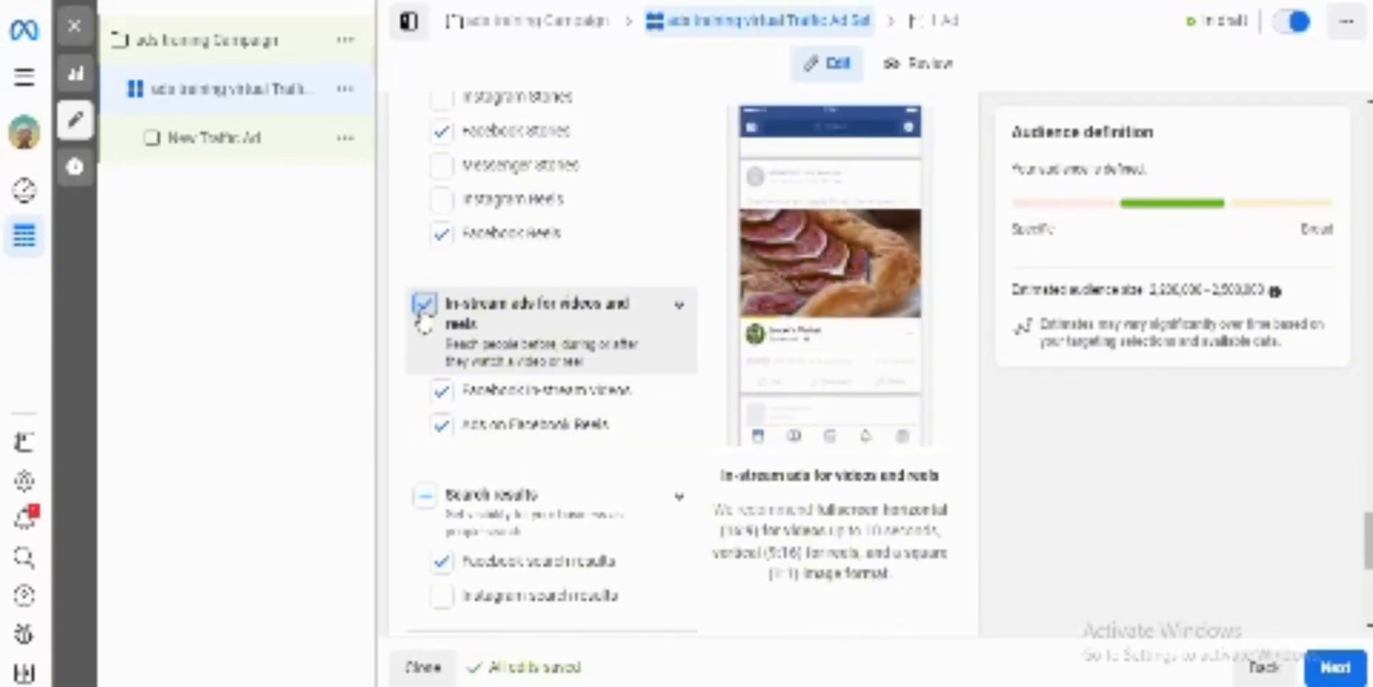
pyautogui.click(423, 315)
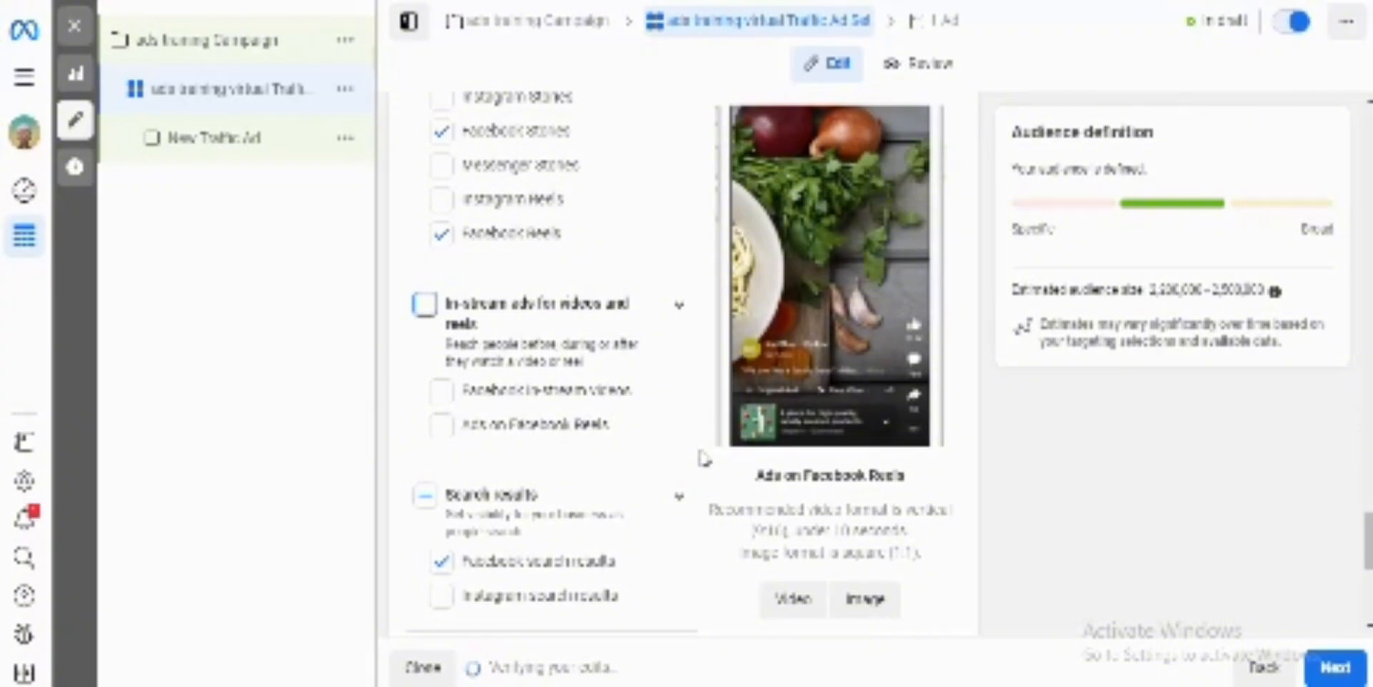
# Step: Check the remaining placement groups and add Instagram back to the selected platforms
pyautogui.scroll(-1, 703, 458)
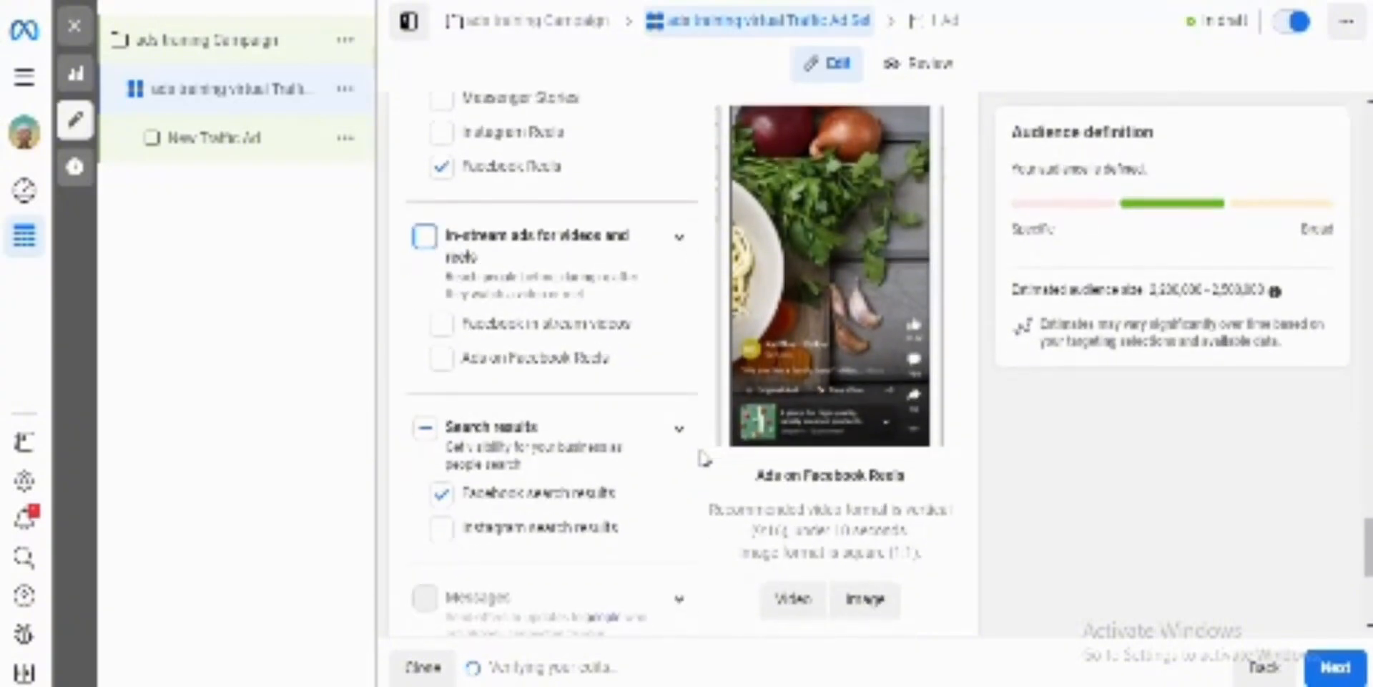
pyautogui.scroll(-1, 703, 458)
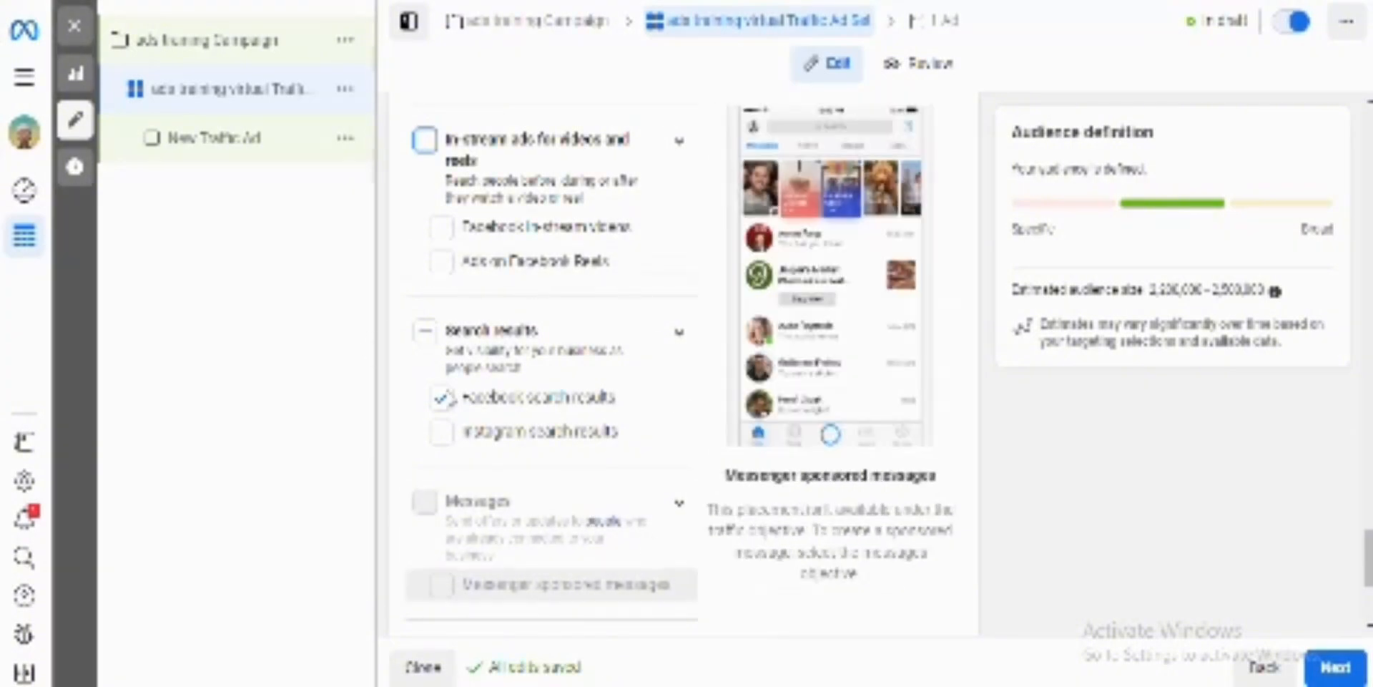
pyautogui.scroll(-4, 673, 481)
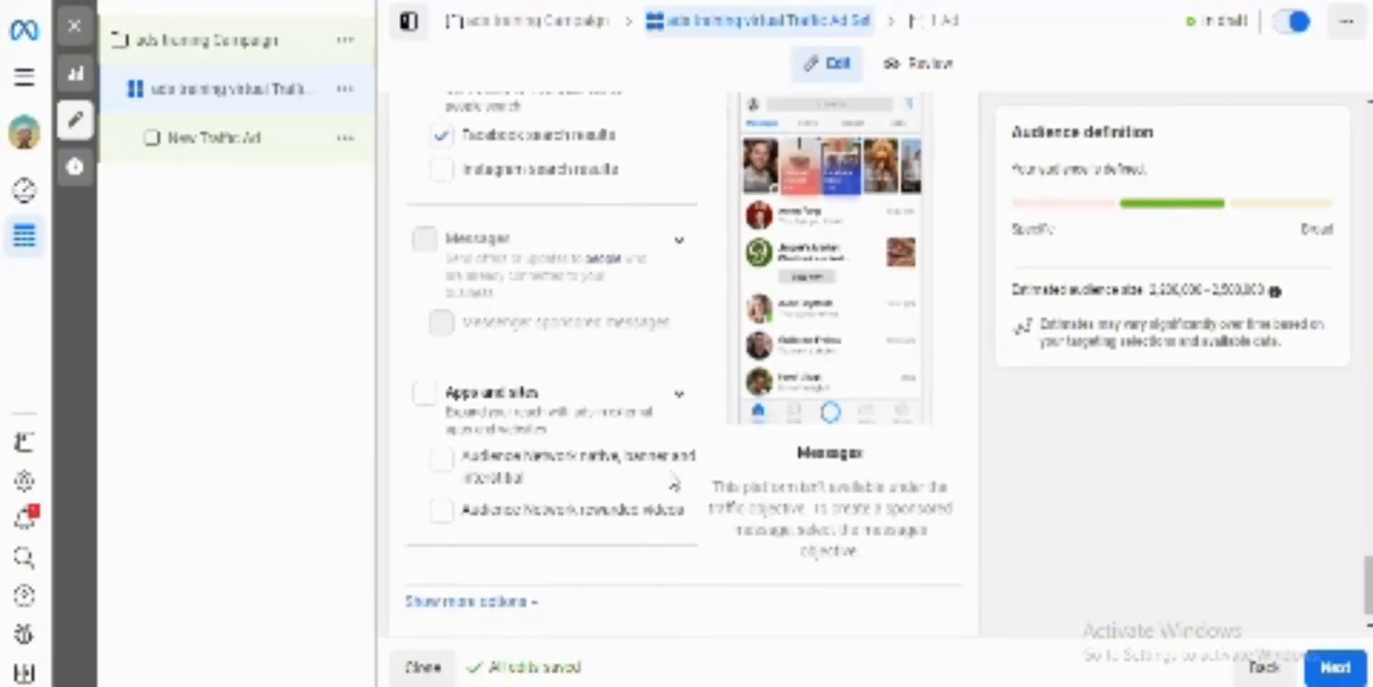
pyautogui.scroll(6, 673, 481)
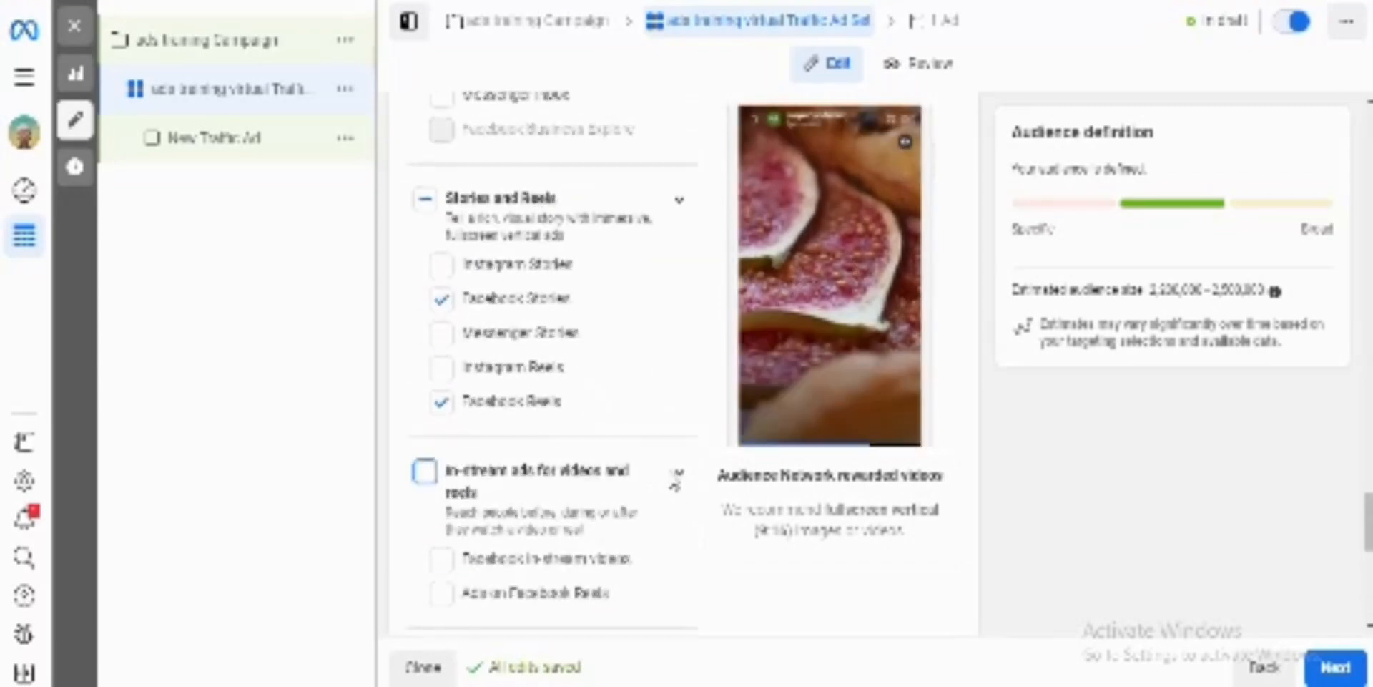
pyautogui.scroll(8, 673, 486)
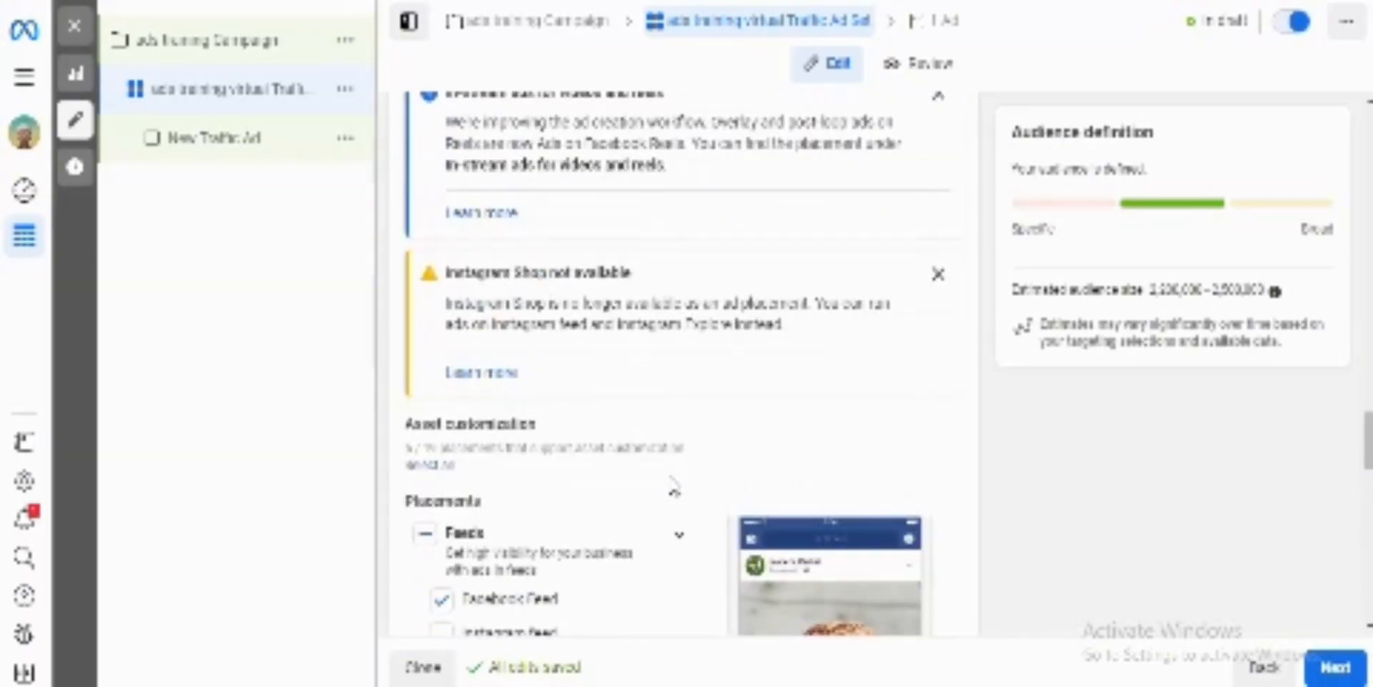
pyautogui.scroll(3, 673, 486)
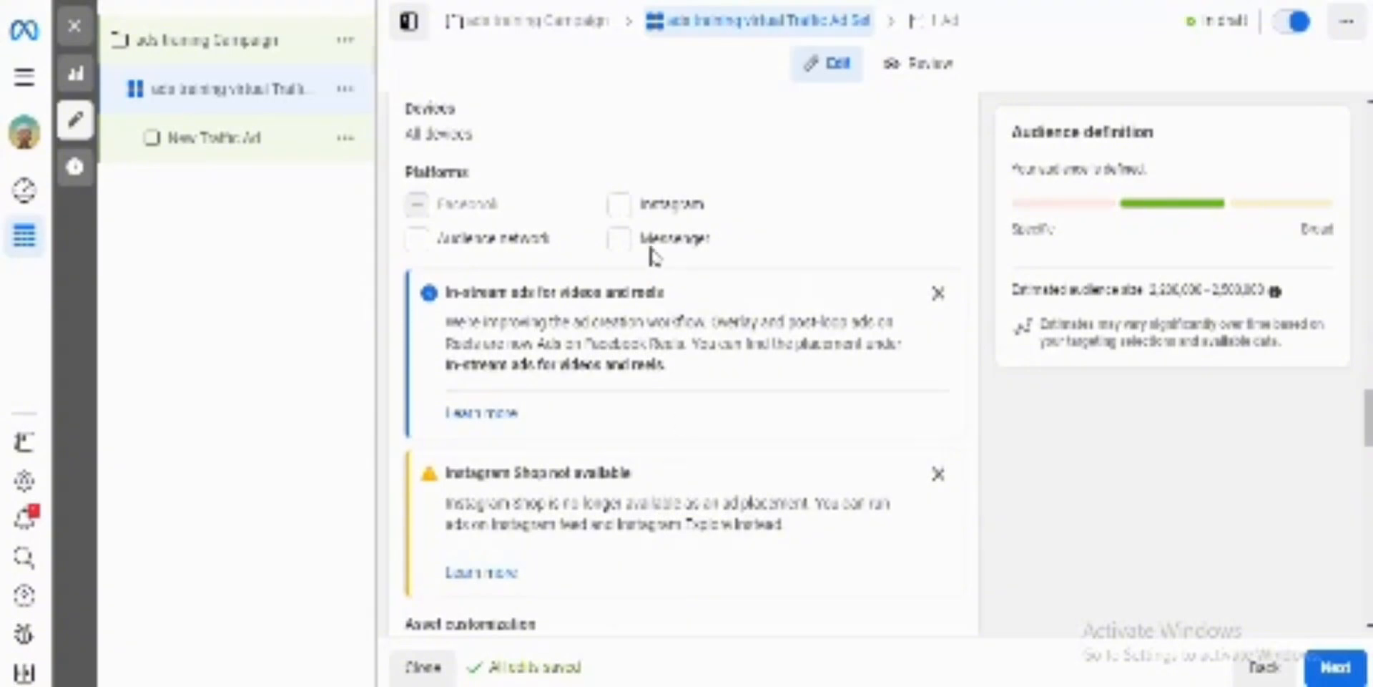
pyautogui.click(626, 215)
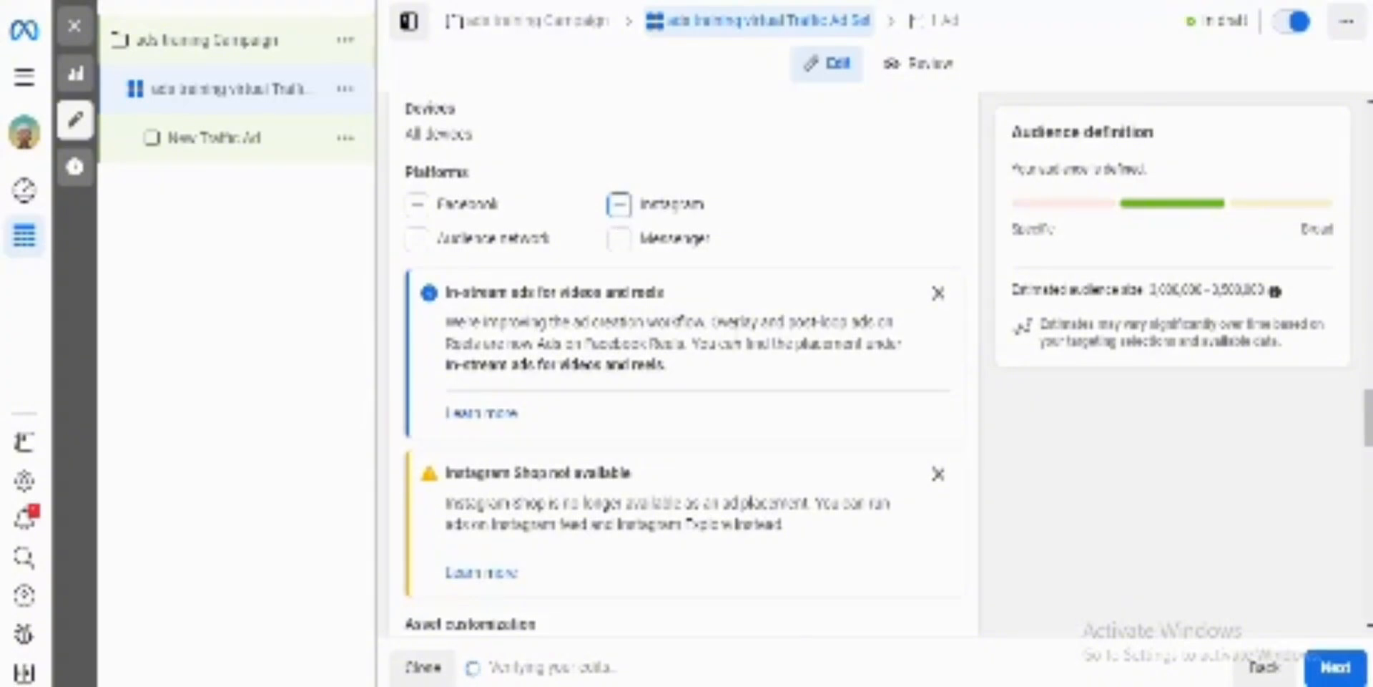
# Step: Dismiss the Instagram Shop not available notice above the asset customization settings
pyautogui.scroll(-2, 736, 343)
pyautogui.scroll(-2, 737, 347)
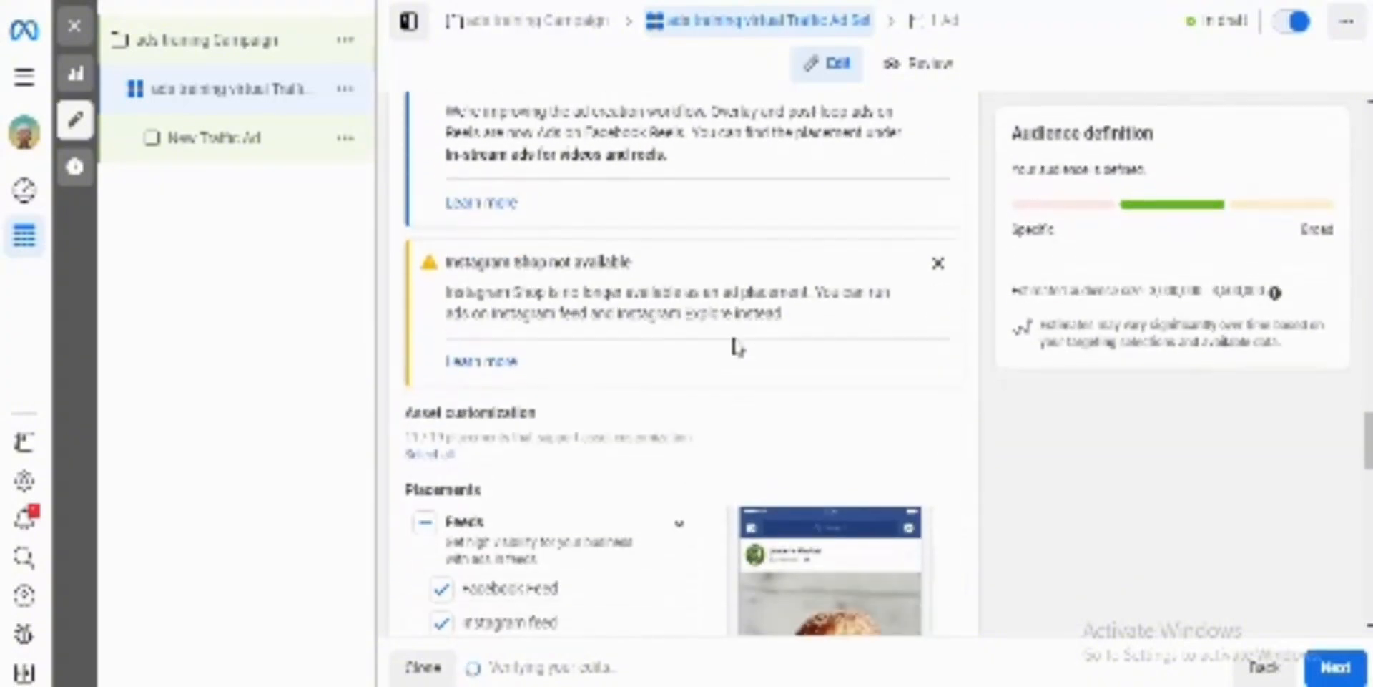
pyautogui.click(939, 270)
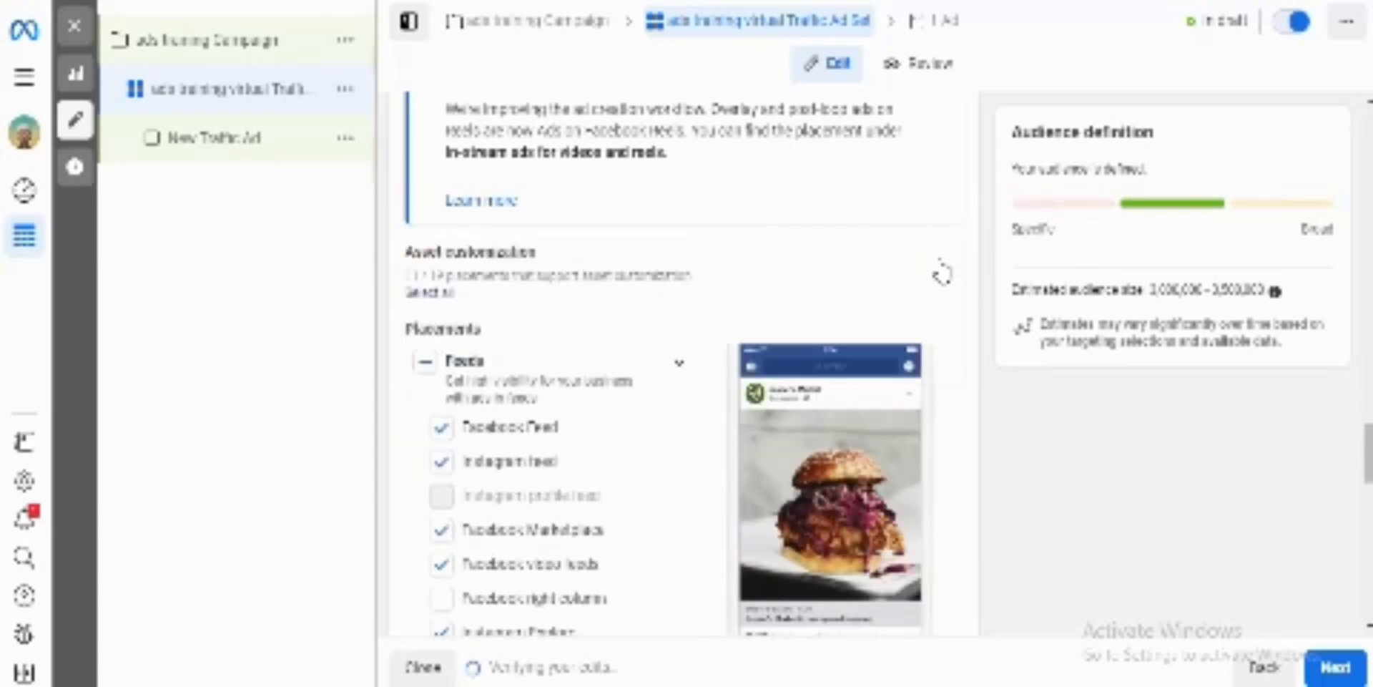
# Step: Review the selected Facebook and Instagram placements across all groups, from Feeds through Apps and sites, and the selected platforms
pyautogui.scroll(-2, 754, 285)
pyautogui.scroll(-2, 756, 286)
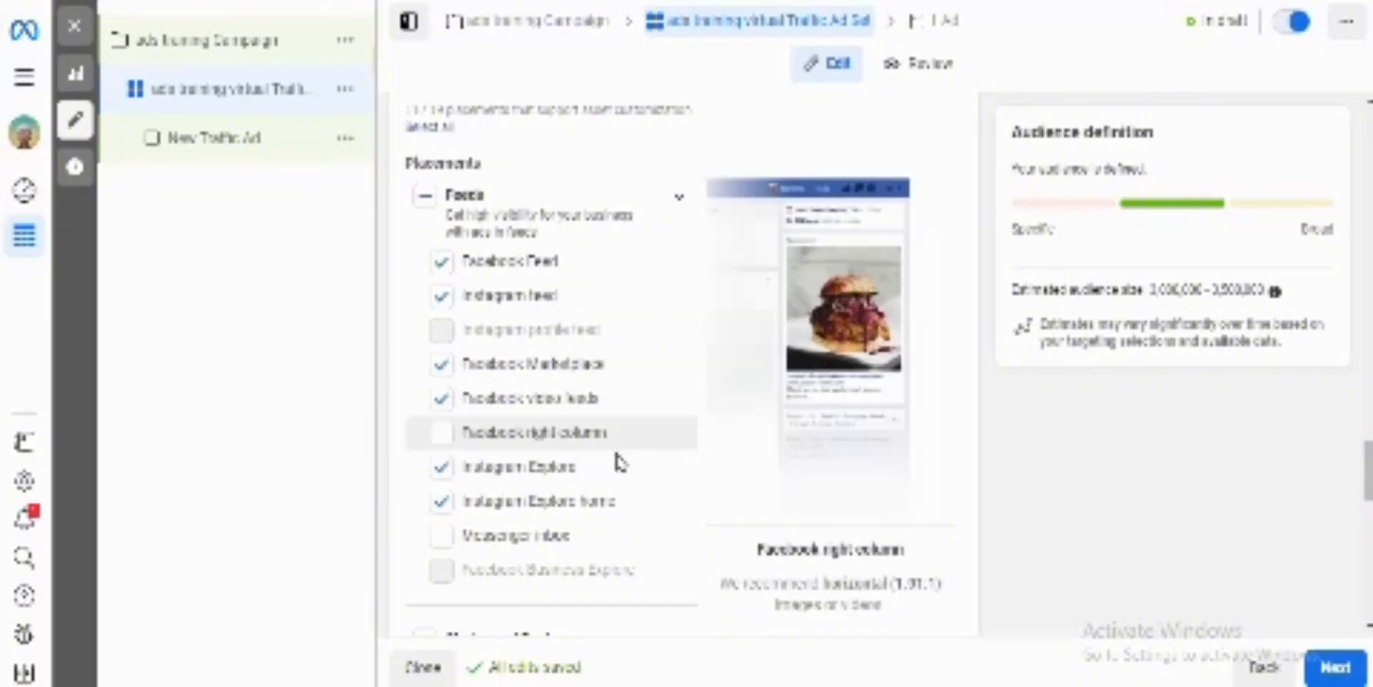
pyautogui.scroll(-2, 591, 501)
pyautogui.scroll(-2, 576, 562)
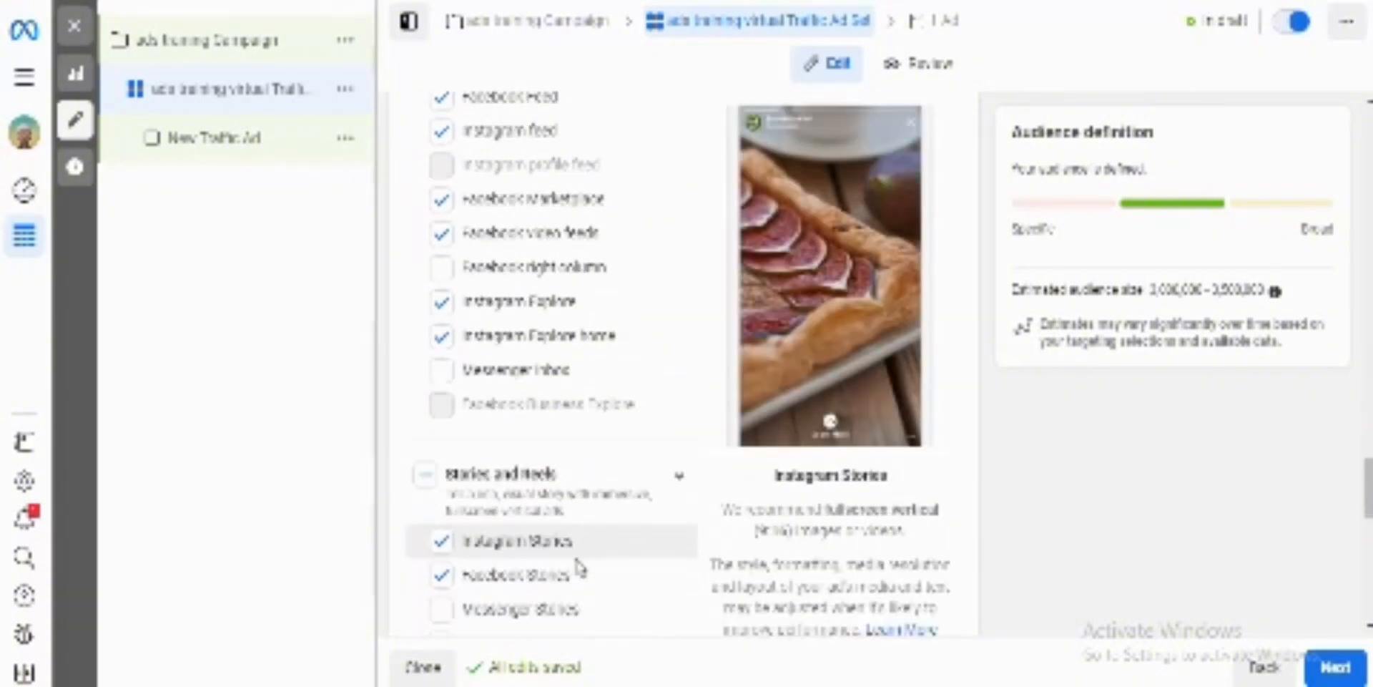
pyautogui.moveTo(576, 562); pyautogui.dragTo(616, 538)
pyautogui.click(616, 538)
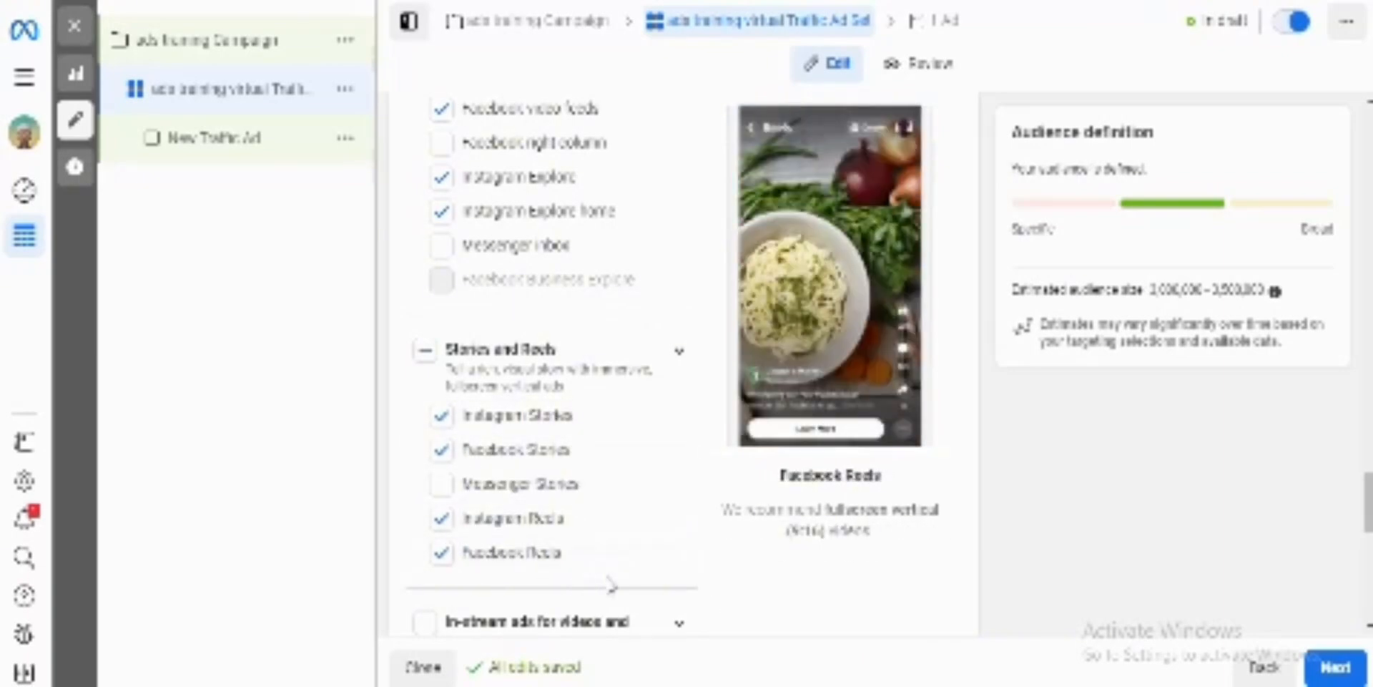
pyautogui.scroll(-5, 610, 581)
pyautogui.scroll(-6, 611, 587)
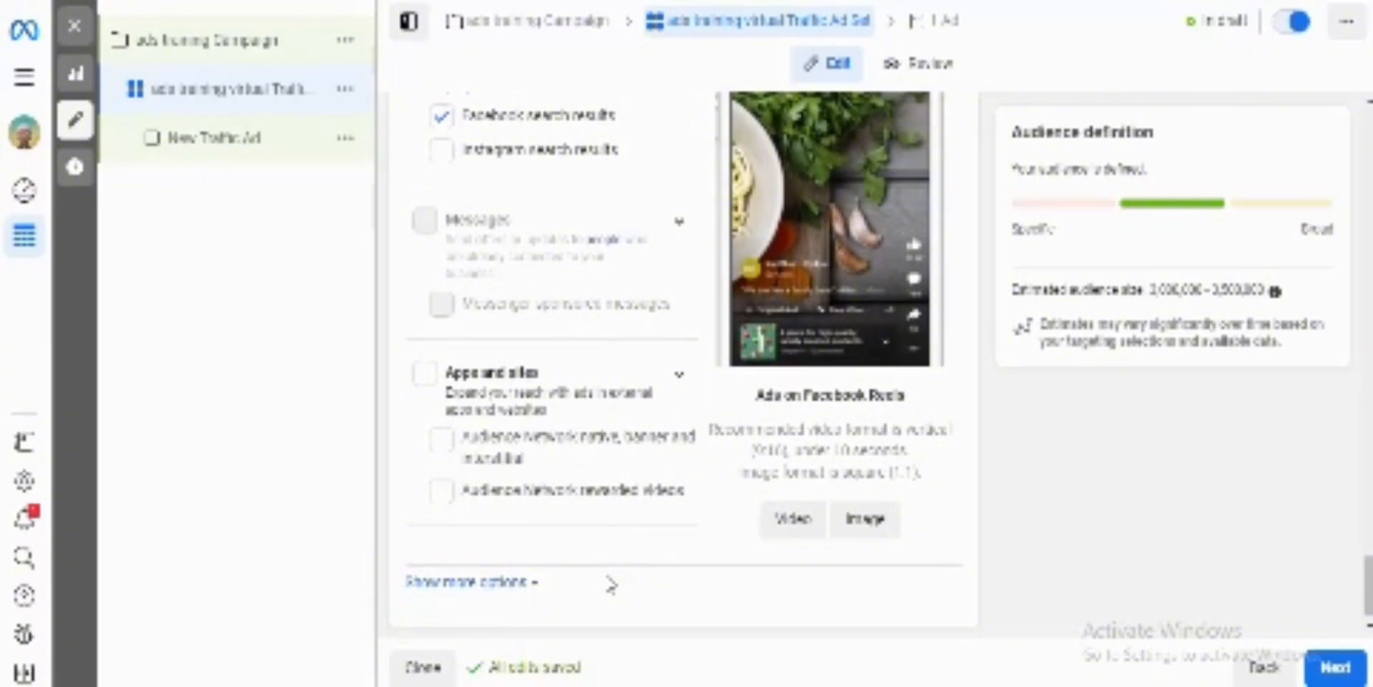
pyautogui.scroll(13, 612, 584)
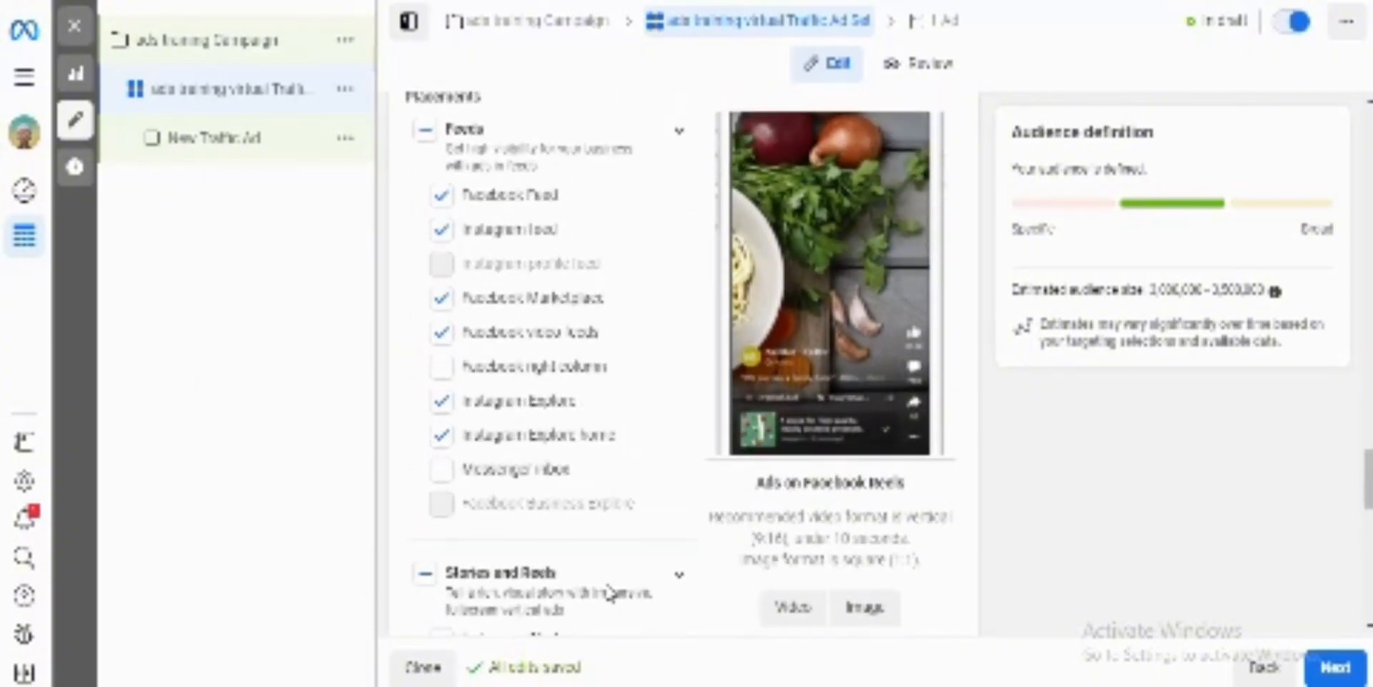
pyautogui.scroll(3, 608, 591)
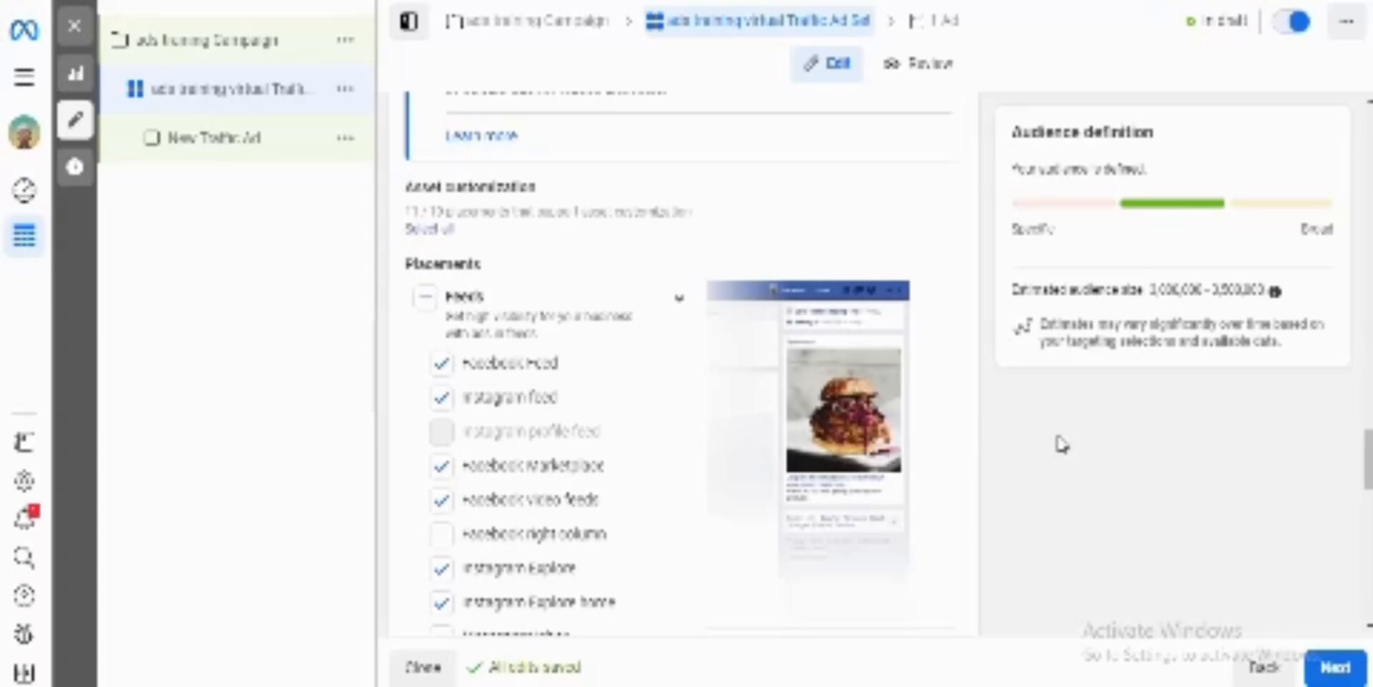
pyautogui.scroll(2, 1061, 443)
pyautogui.scroll(6, 1062, 444)
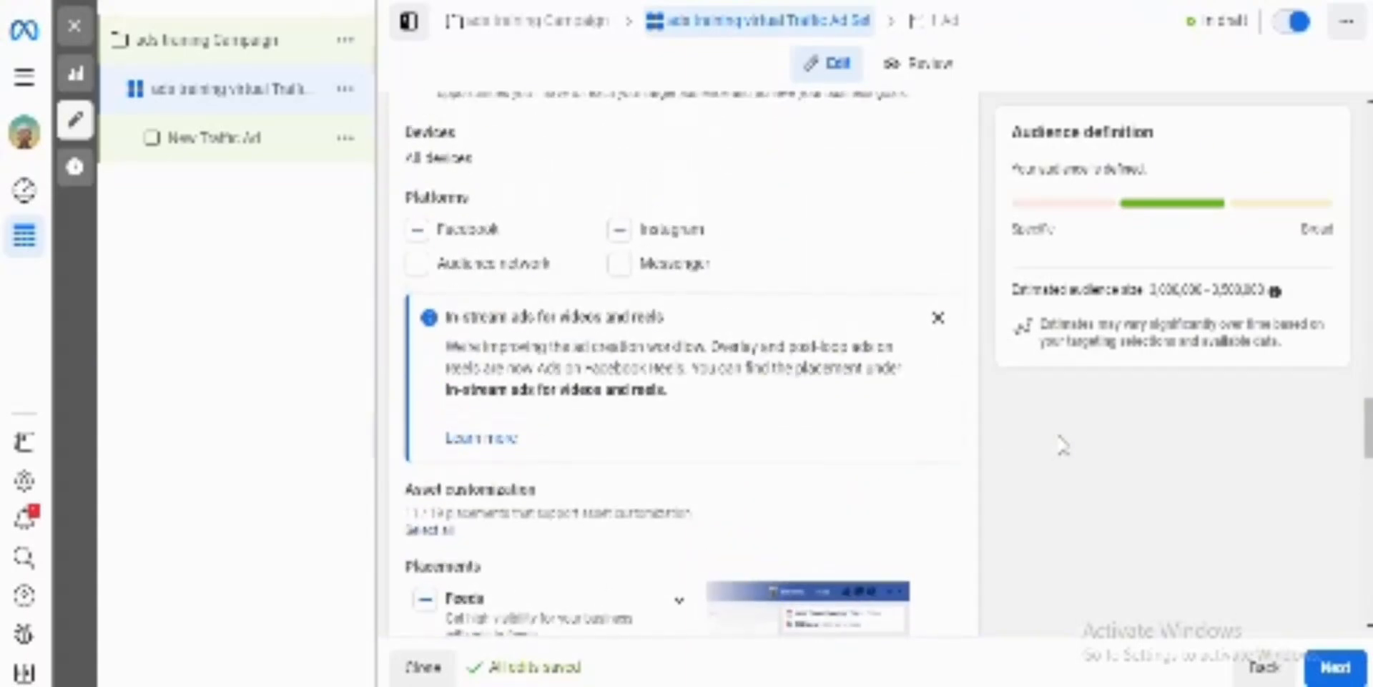
# Step: Finish the ad set and proceed to the settings of its New Traffic Ad
pyautogui.scroll(10, 1063, 445)
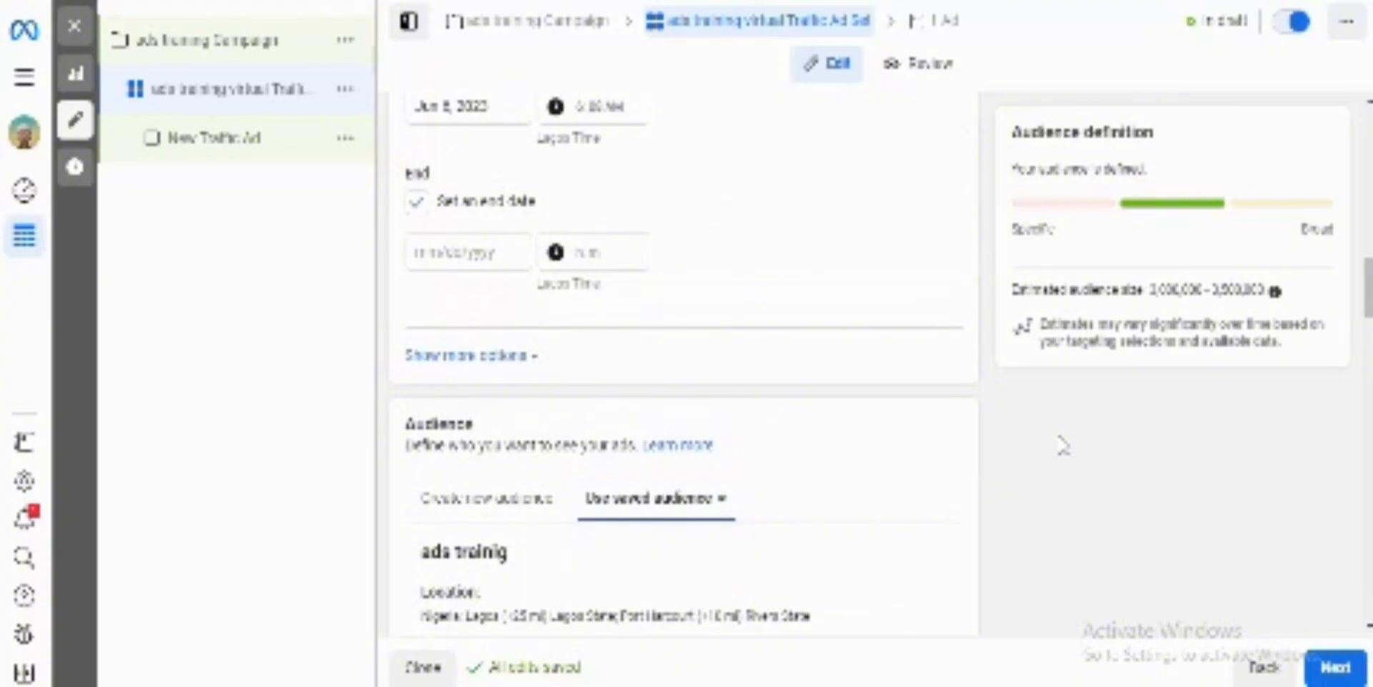
pyautogui.scroll(10, 1063, 445)
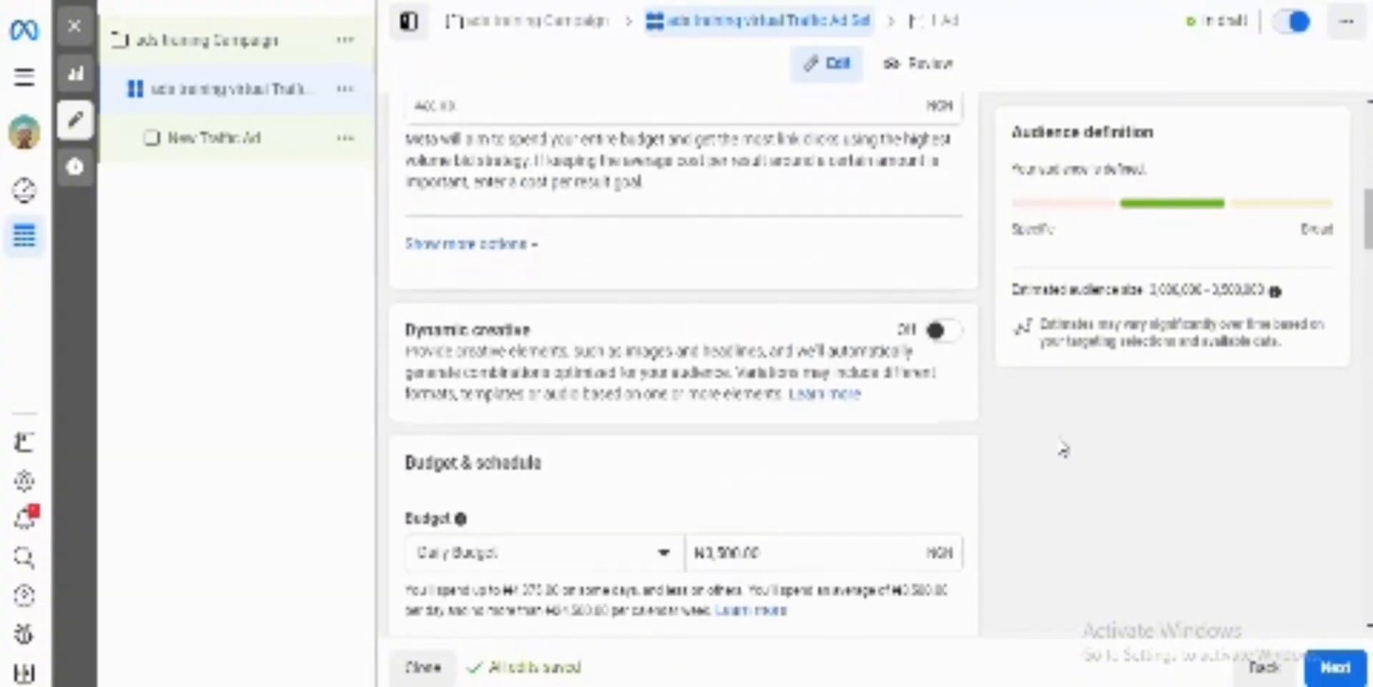
pyautogui.scroll(8, 1063, 449)
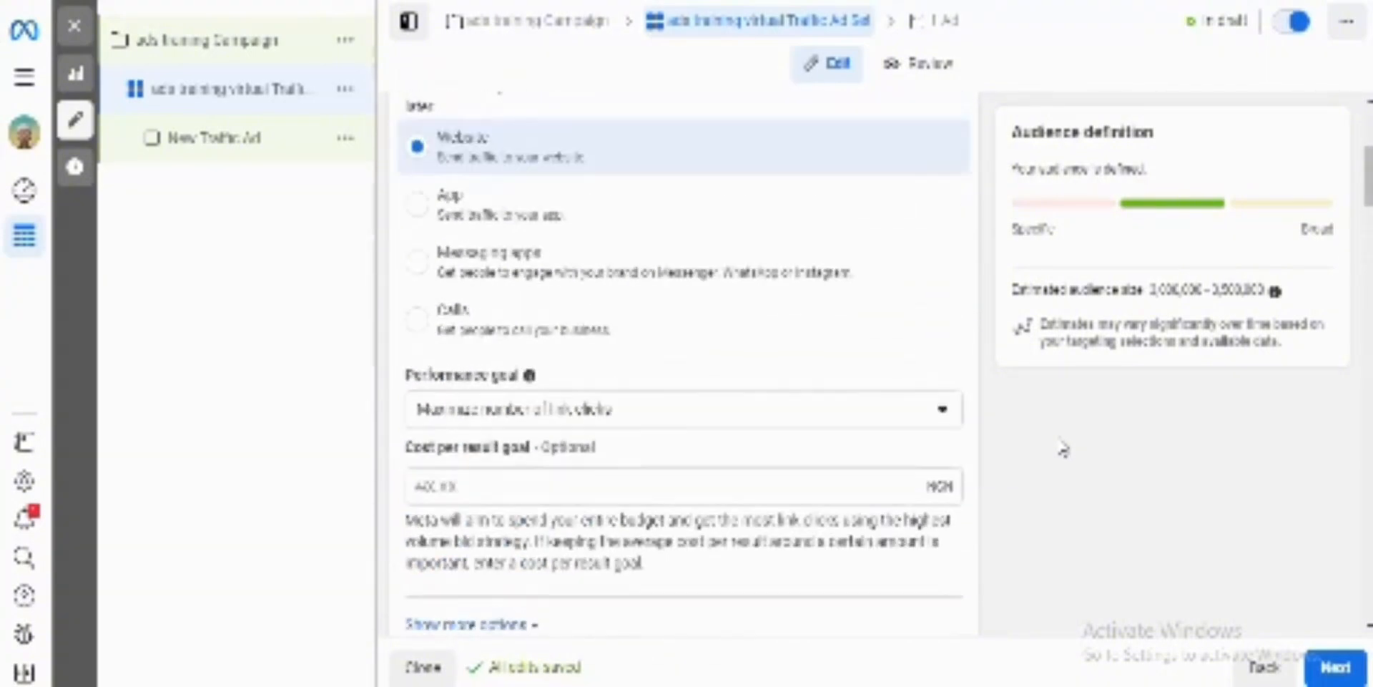
pyautogui.scroll(3, 1063, 449)
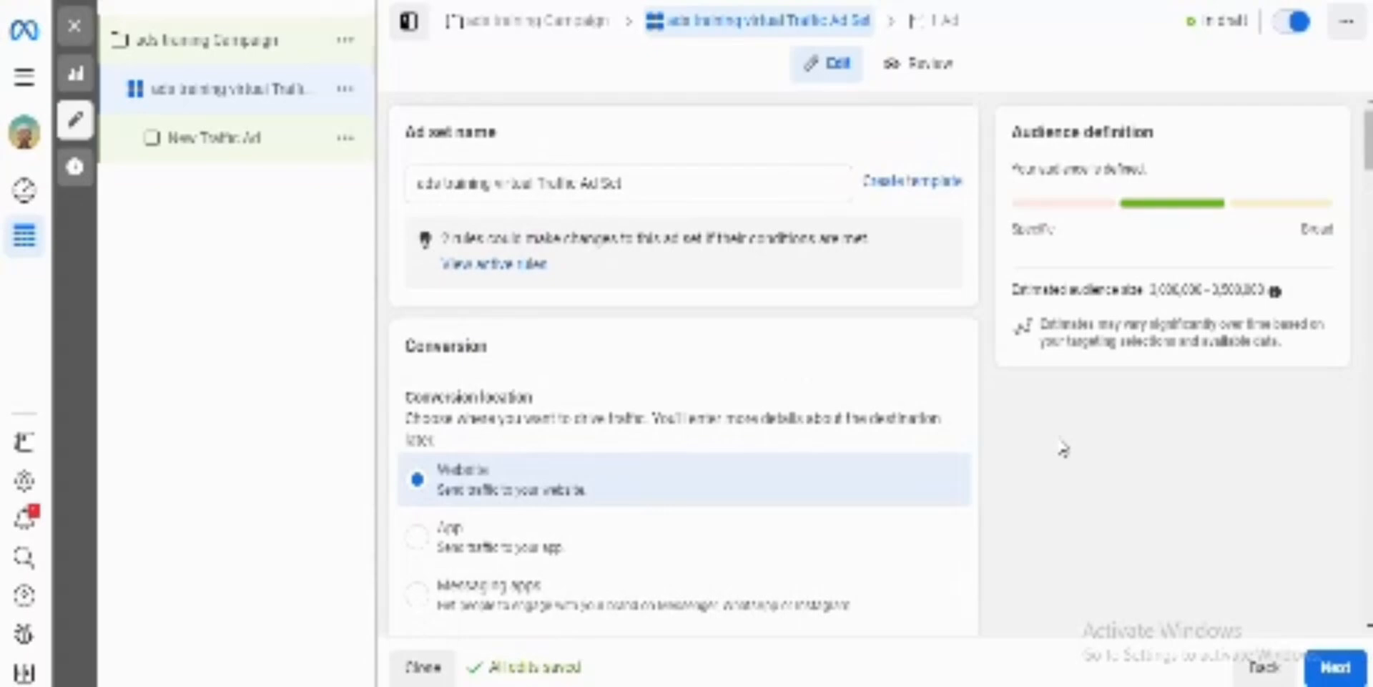
pyautogui.click(1344, 671)
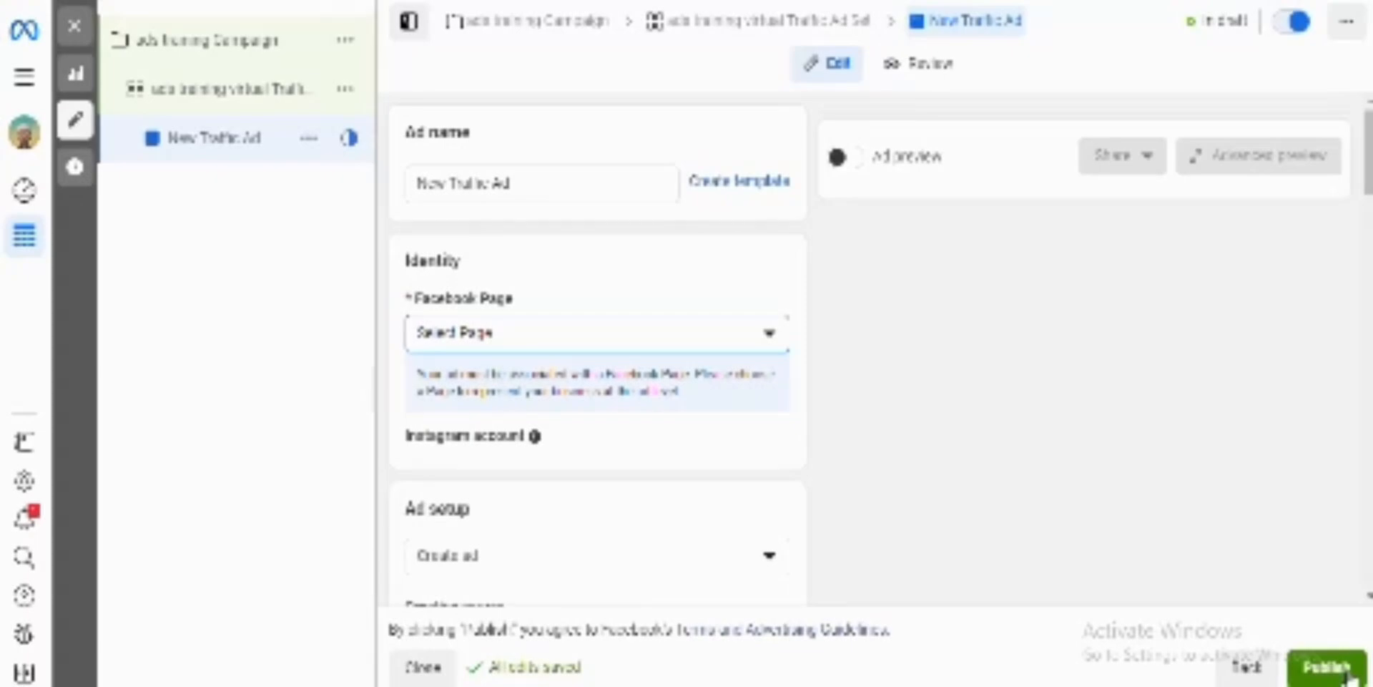
# Step: Rename the ad as "ads training Traffic Ad"
pyautogui.doubleClick(422, 183)
pyautogui.press('BackSpace')
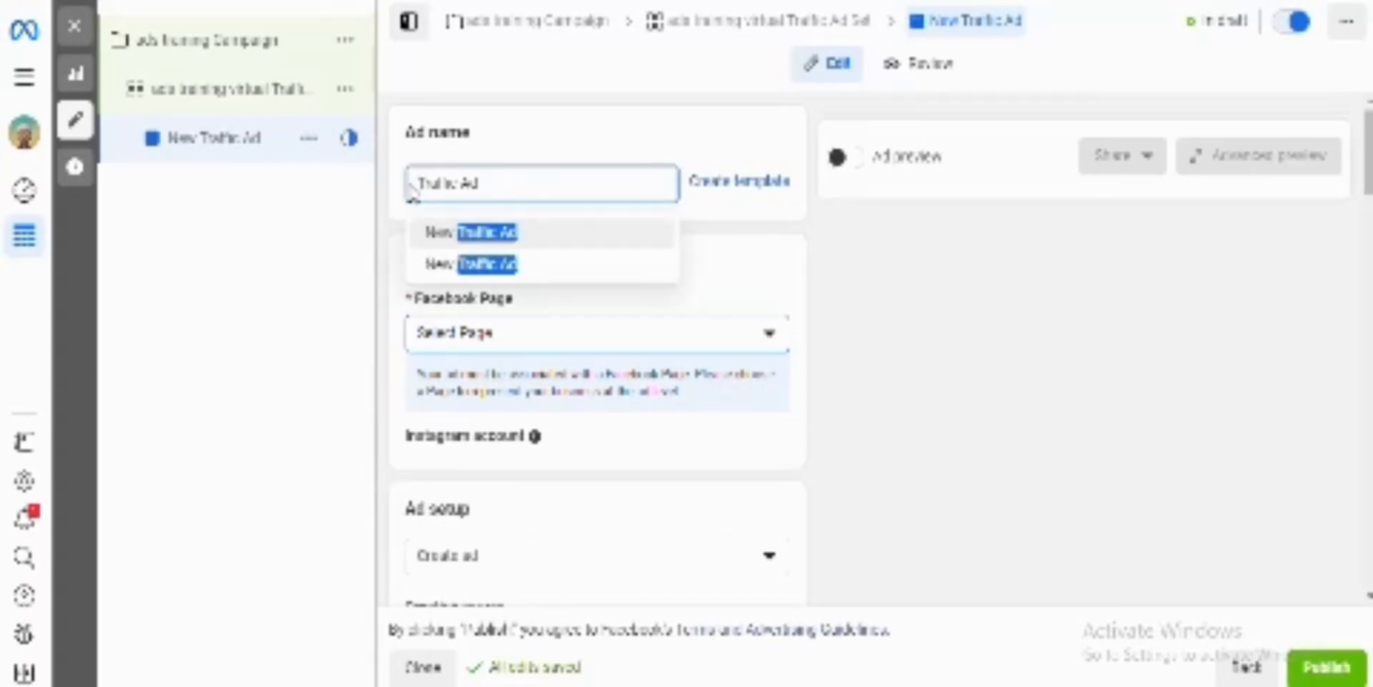
pyautogui.write('ads trai')
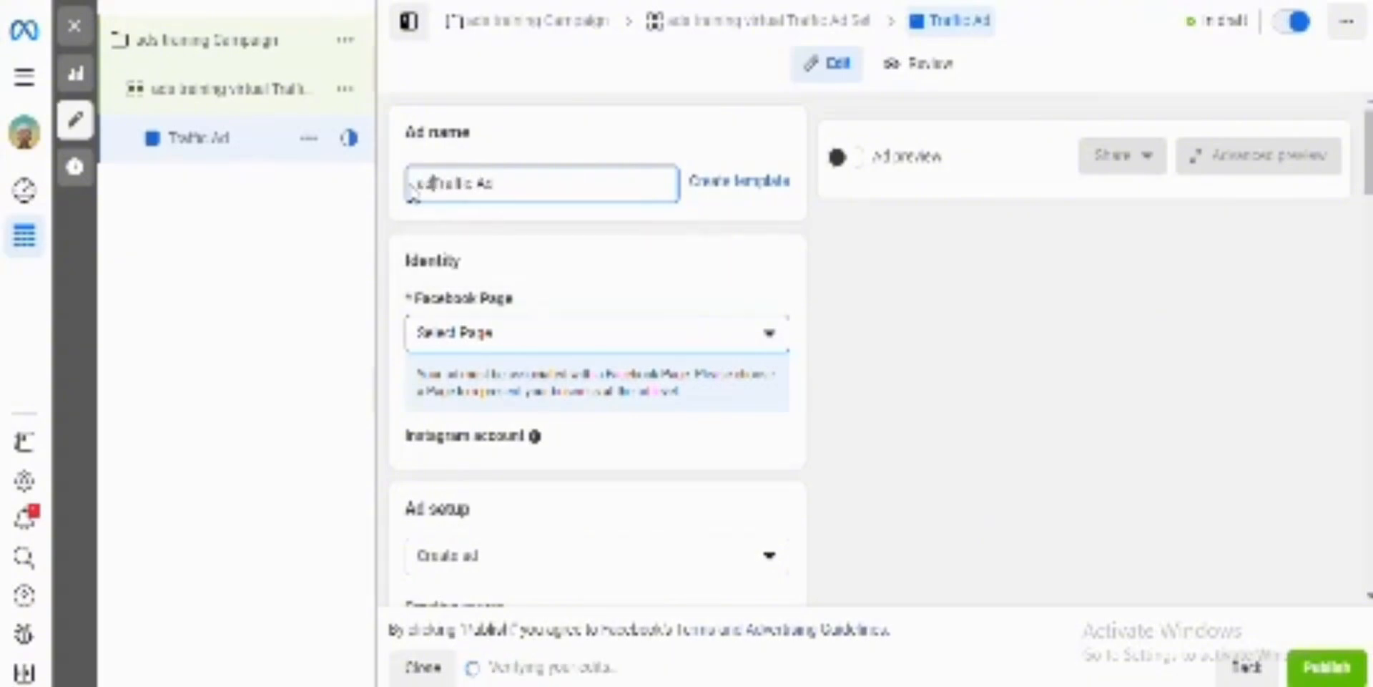
pyautogui.write('ni')
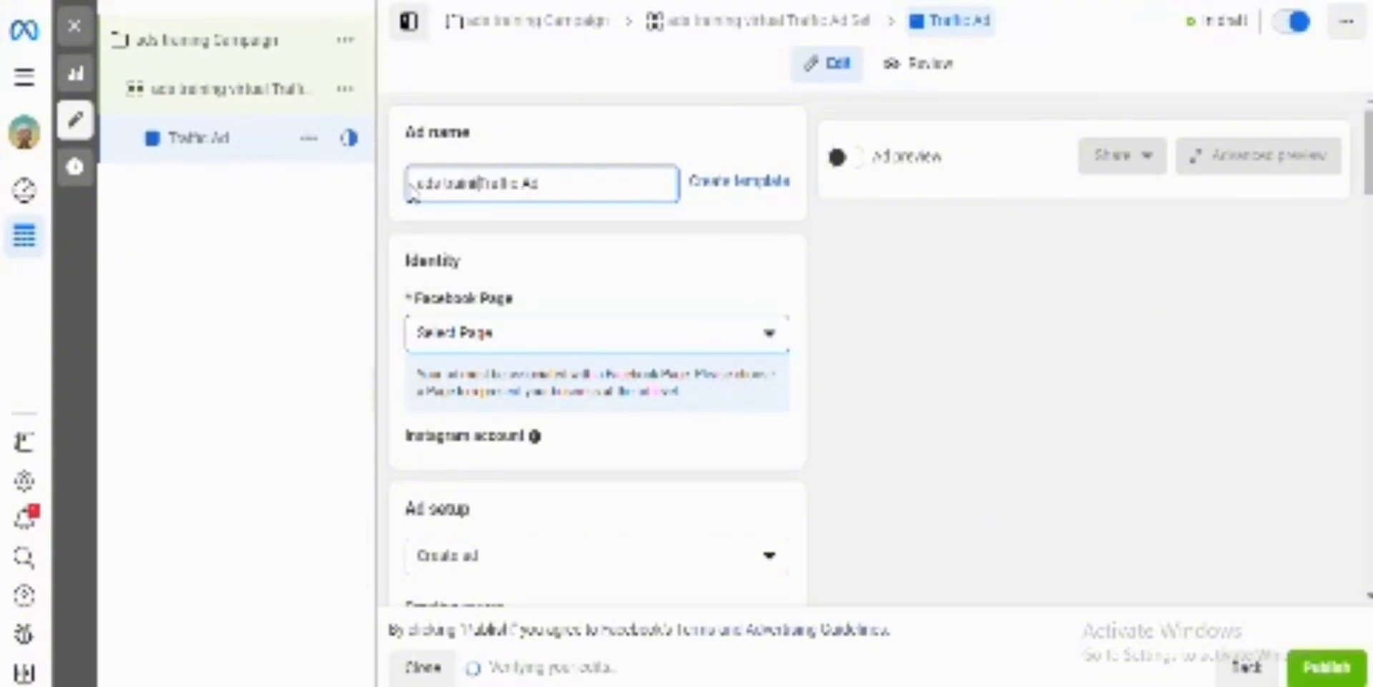
pyautogui.write('ng')
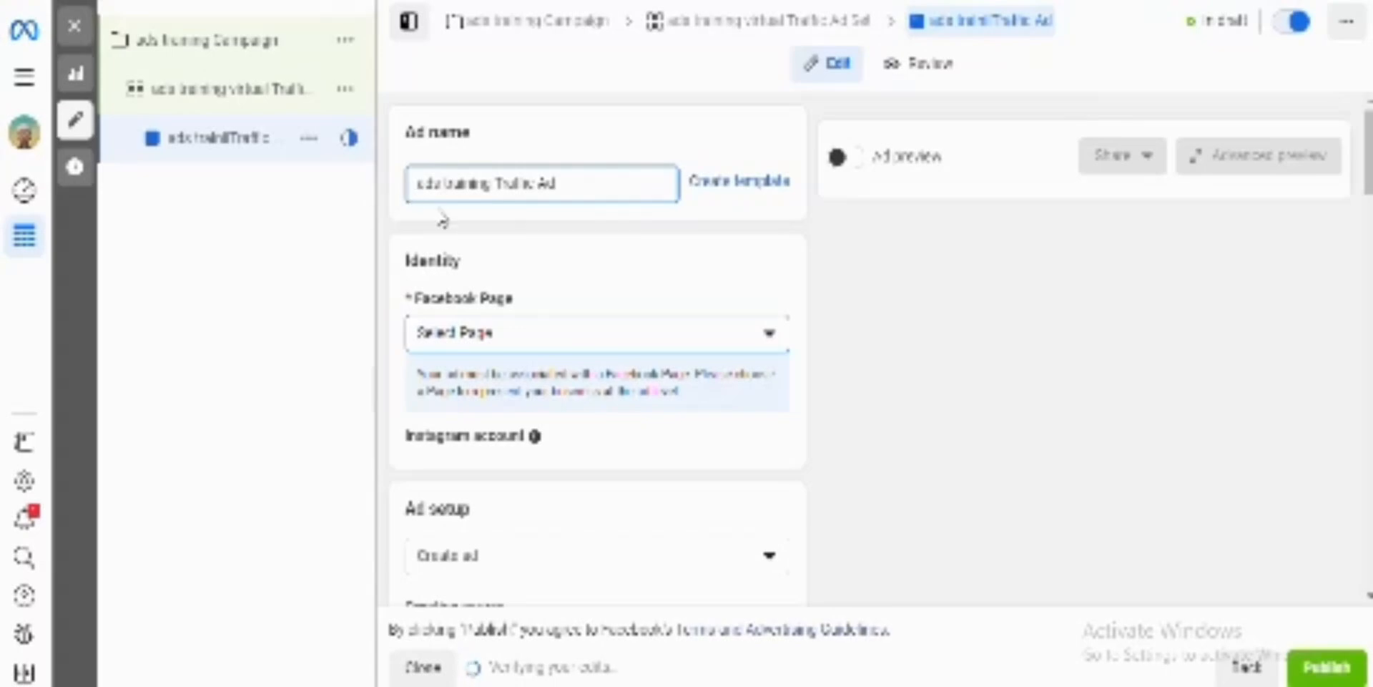
# Step: Set the ad's Facebook Page to Crowdysocial Digital Agency from its business group
pyautogui.scroll(-1, 603, 325)
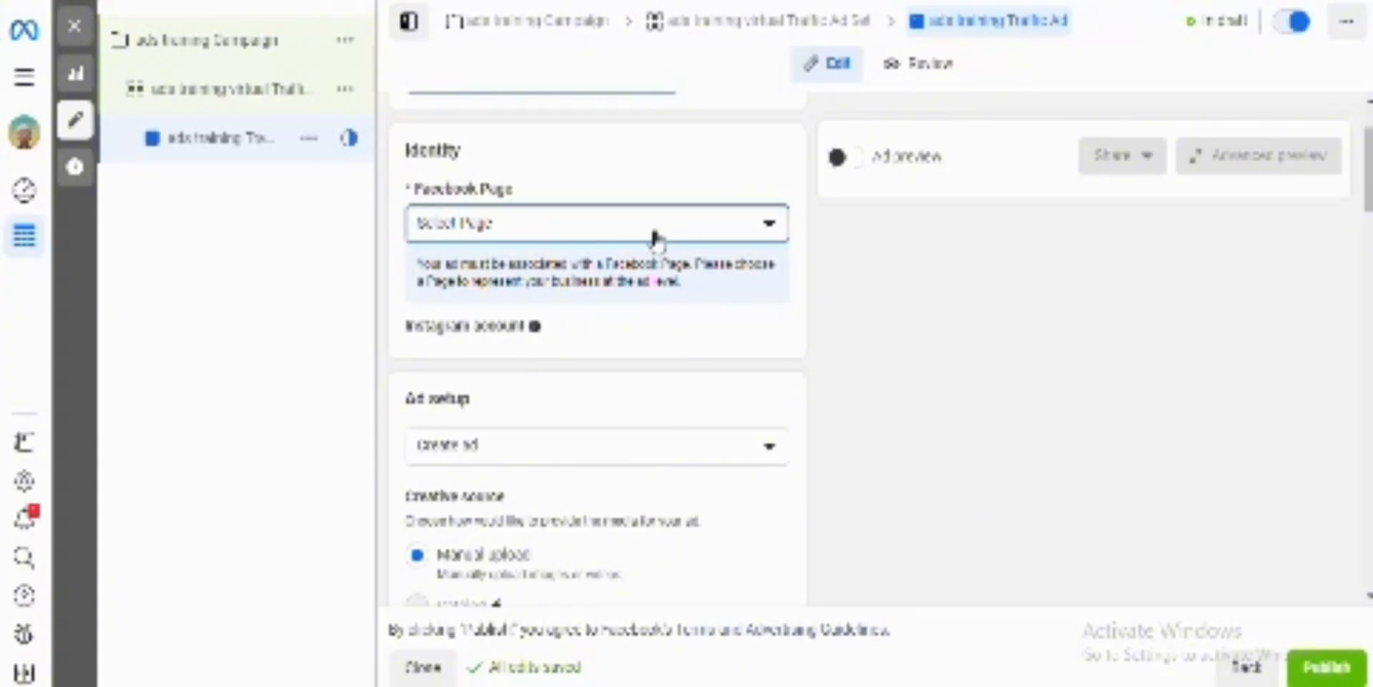
pyautogui.click(654, 238)
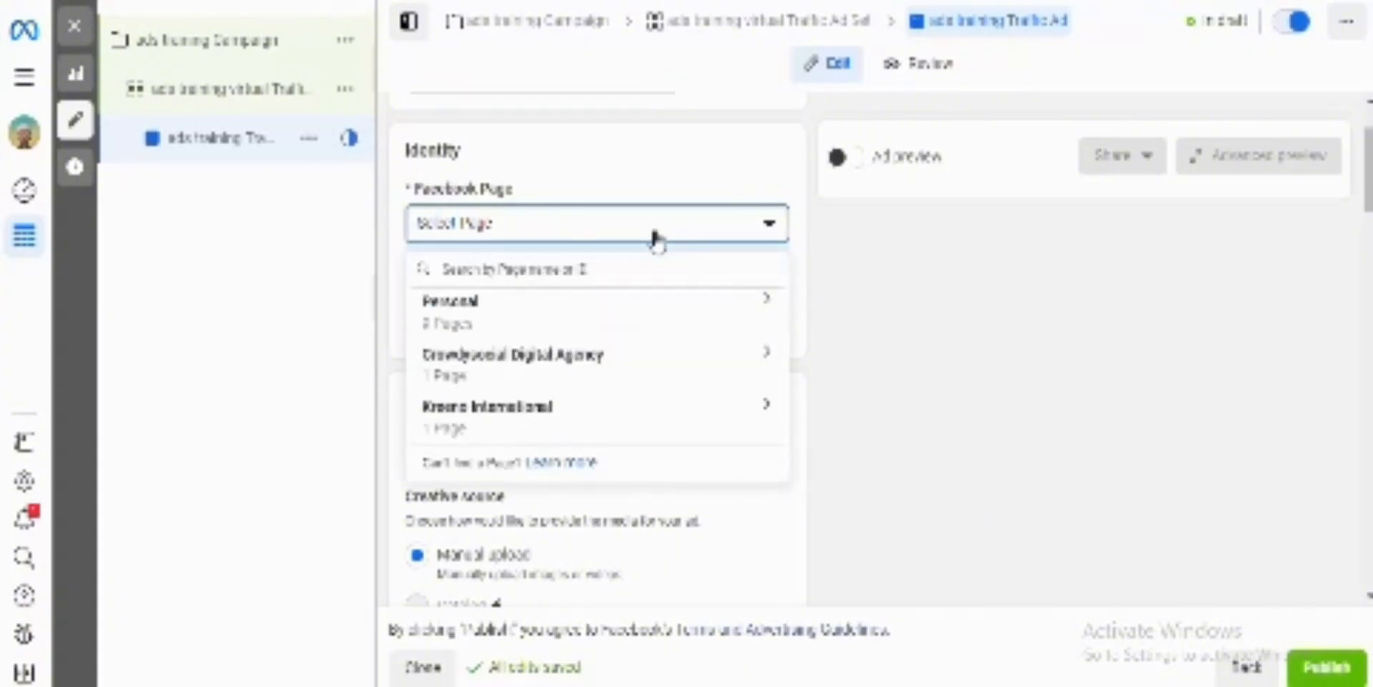
pyautogui.click(603, 374)
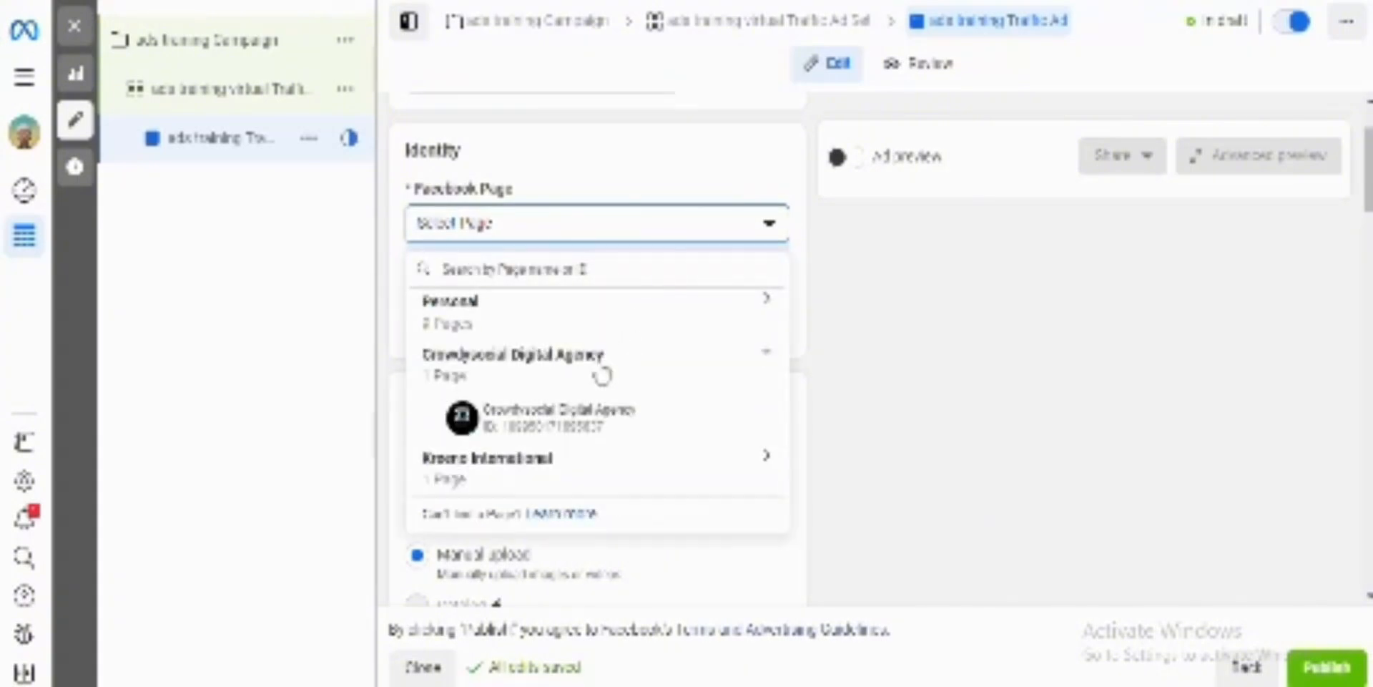
pyautogui.click(581, 431)
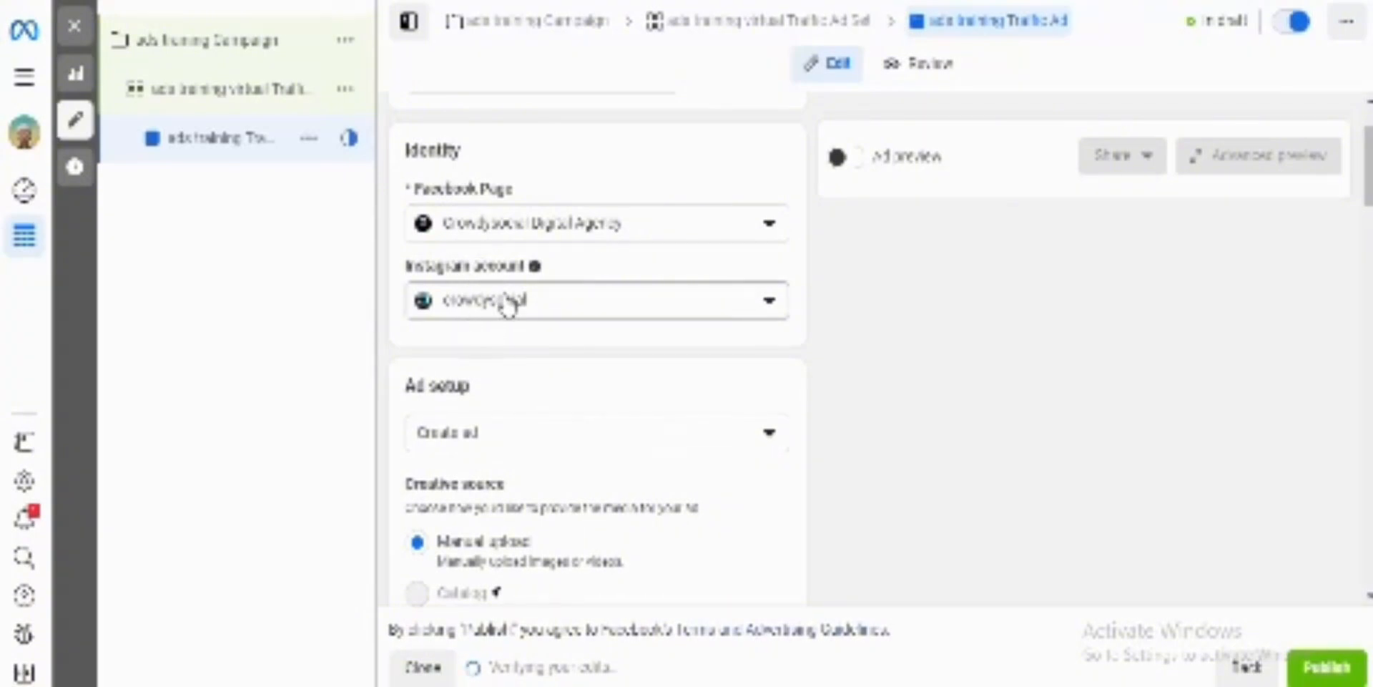
# Step: Switch the Facebook Page to the first DMTL page under Personal and use the selected Page as the Instagram account
pyautogui.click(566, 230)
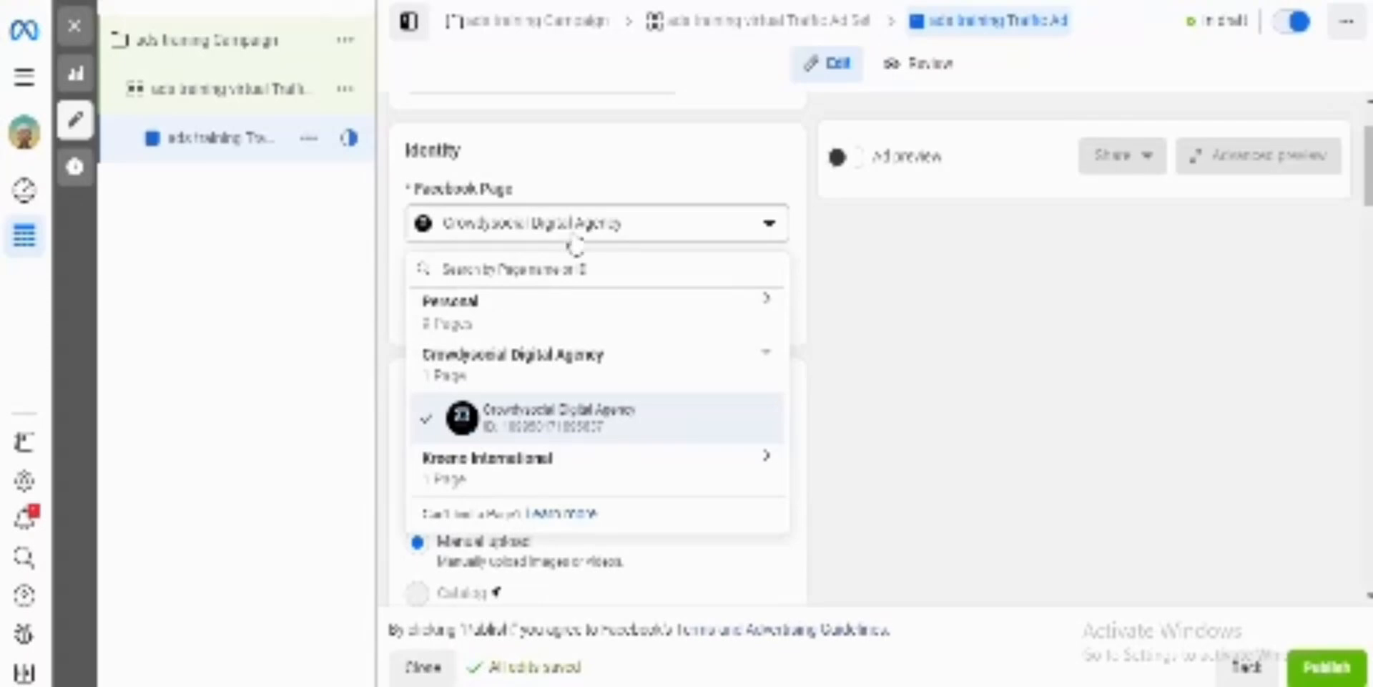
pyautogui.click(497, 324)
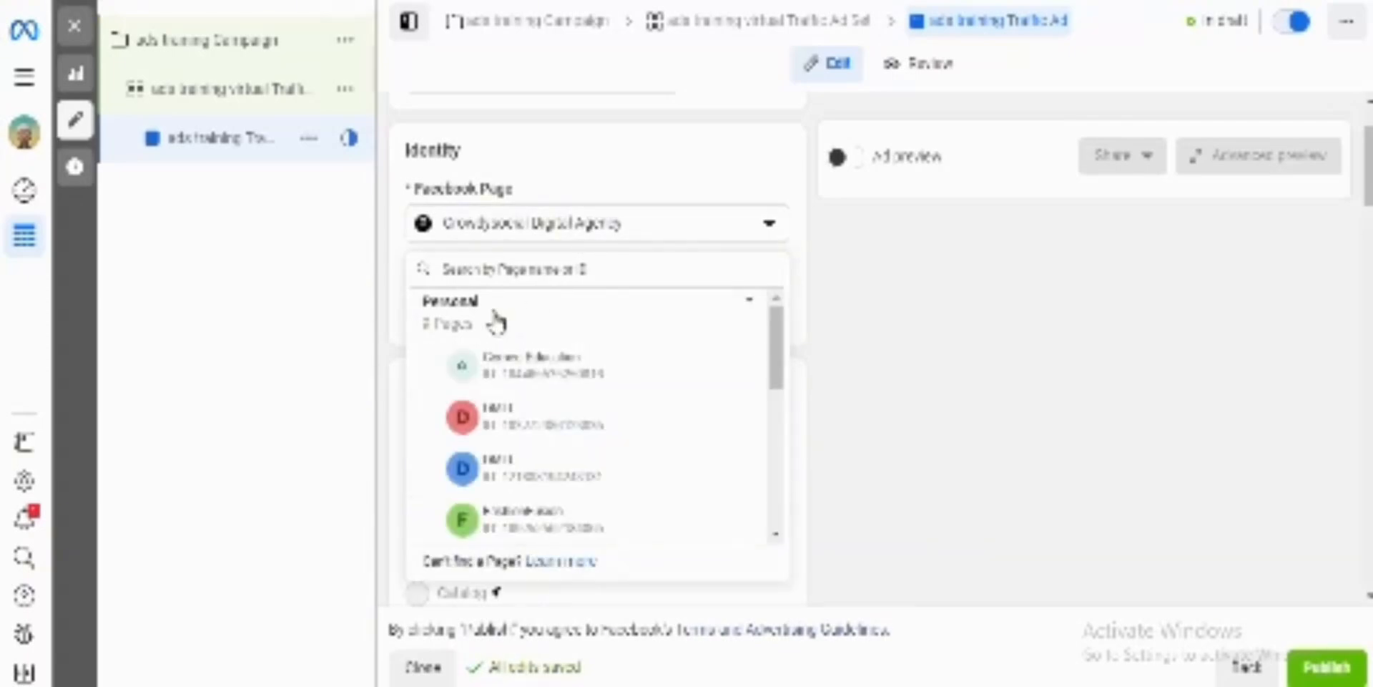
pyautogui.click(529, 428)
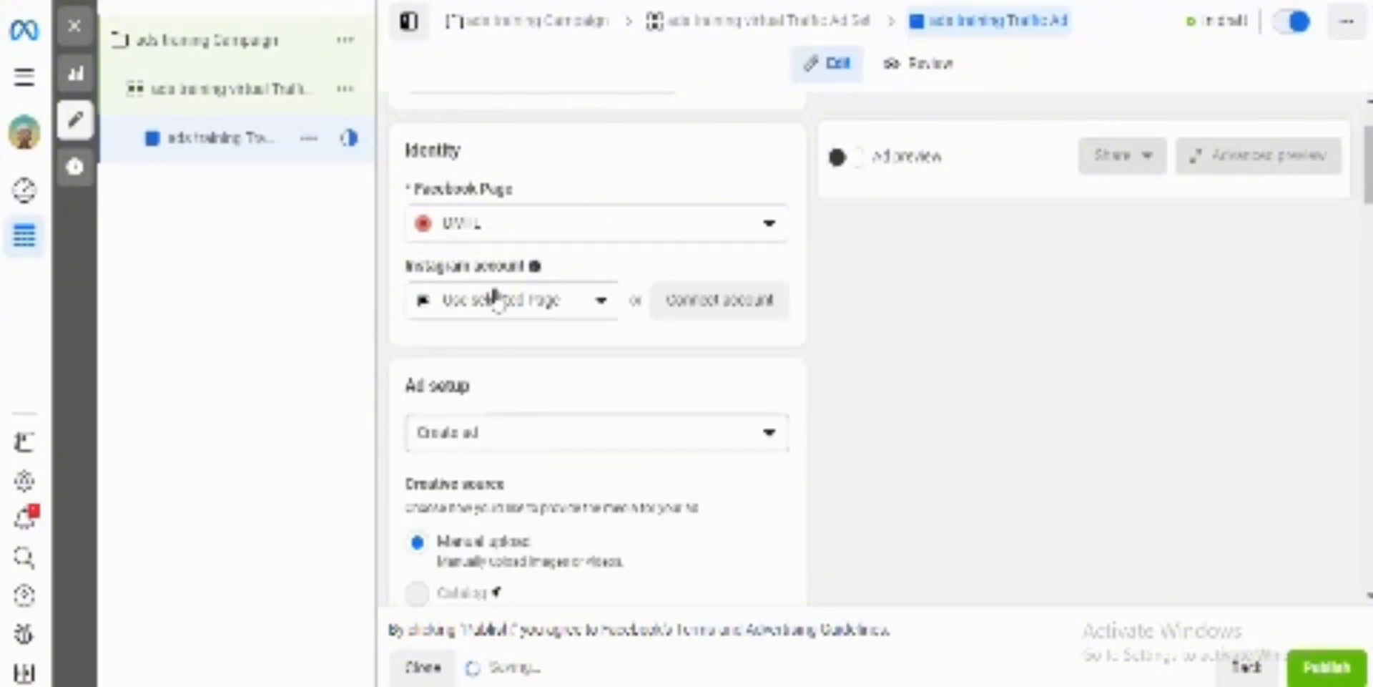
pyautogui.click(541, 320)
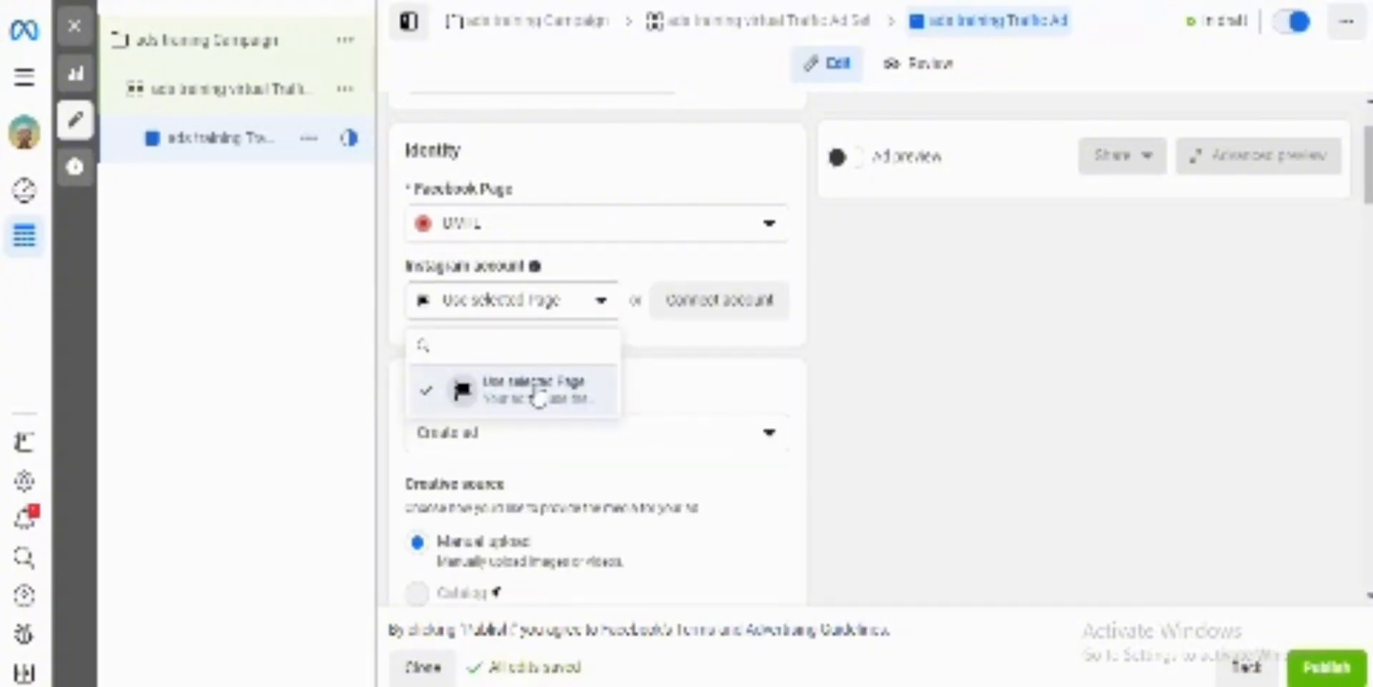
pyautogui.click(535, 401)
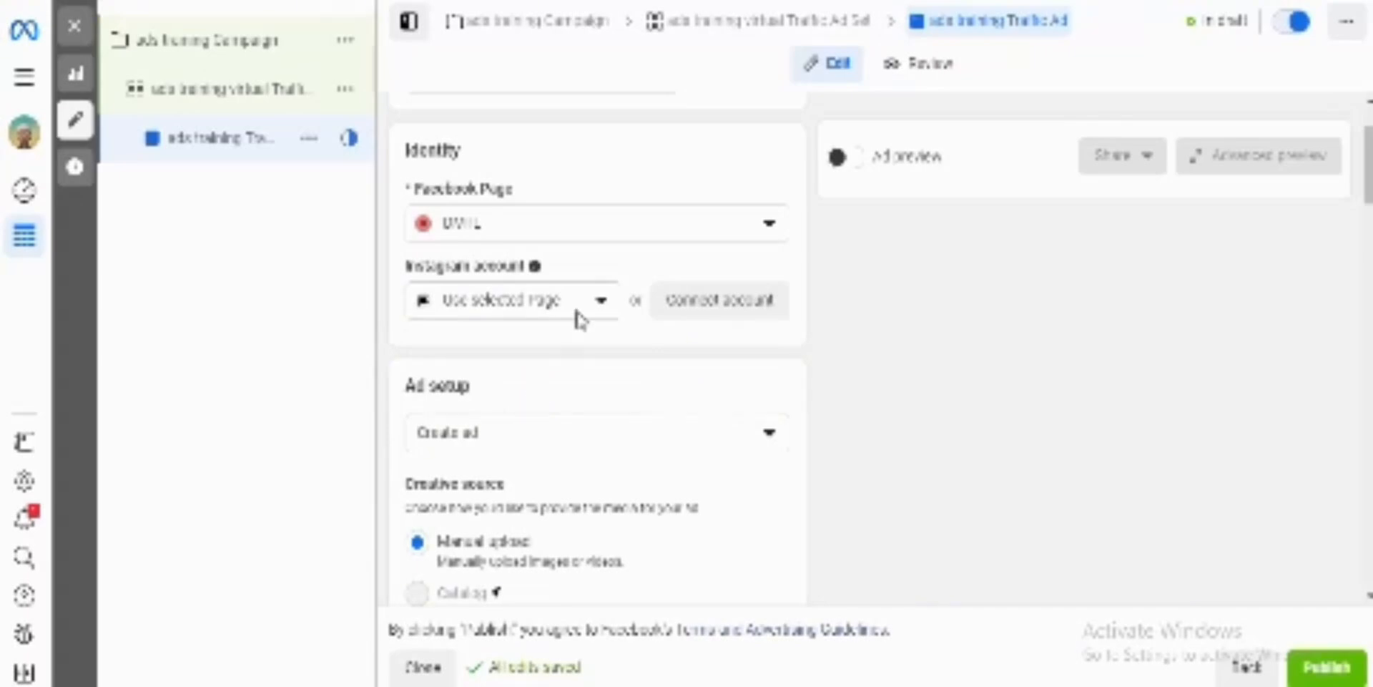
# Step: Change the ad's Facebook Page back to Crowdysocial Digital Agency
pyautogui.click(613, 240)
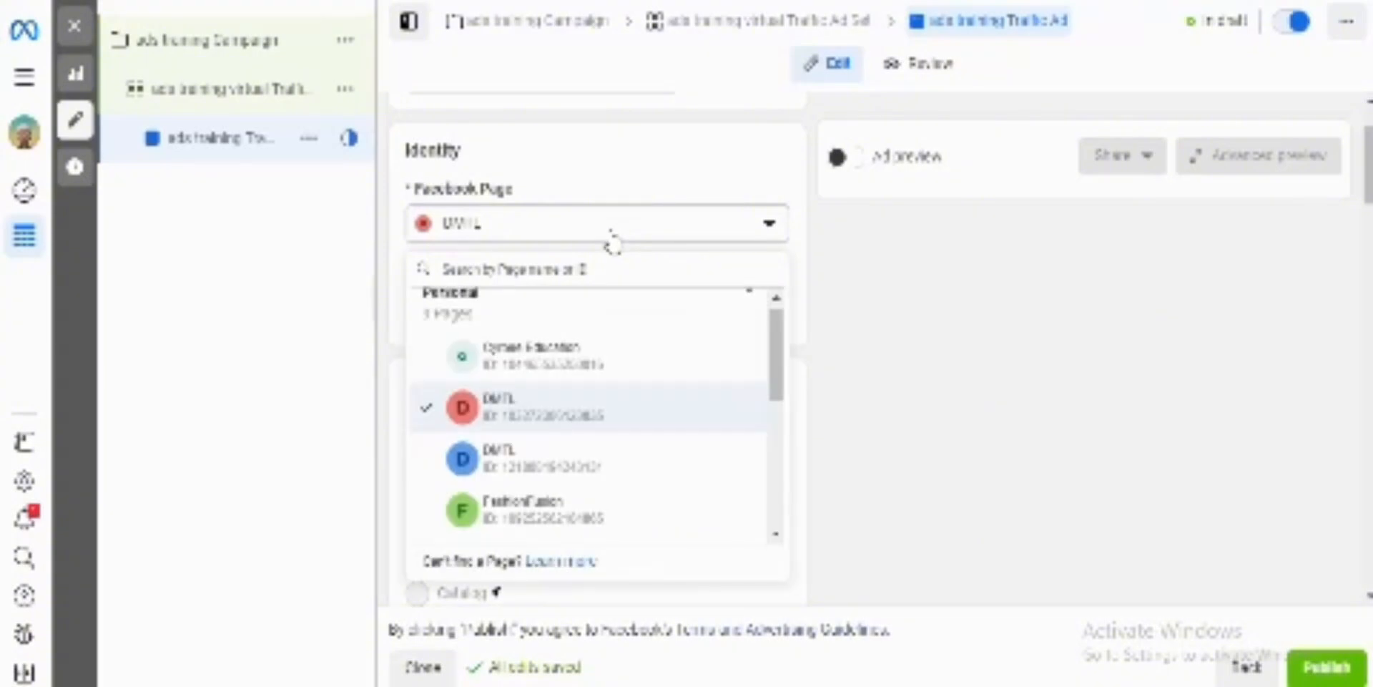
pyautogui.scroll(-2, 605, 428)
pyautogui.scroll(3, 605, 428)
pyautogui.click(576, 326)
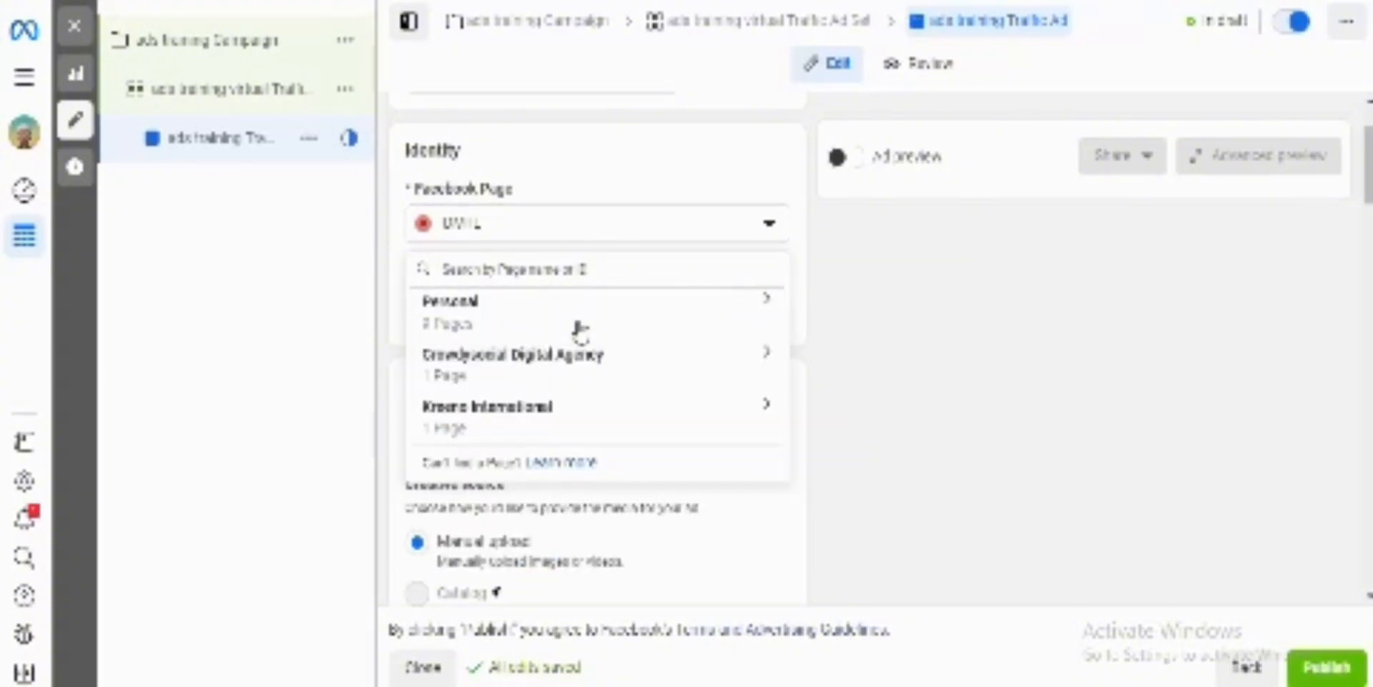
pyautogui.click(569, 367)
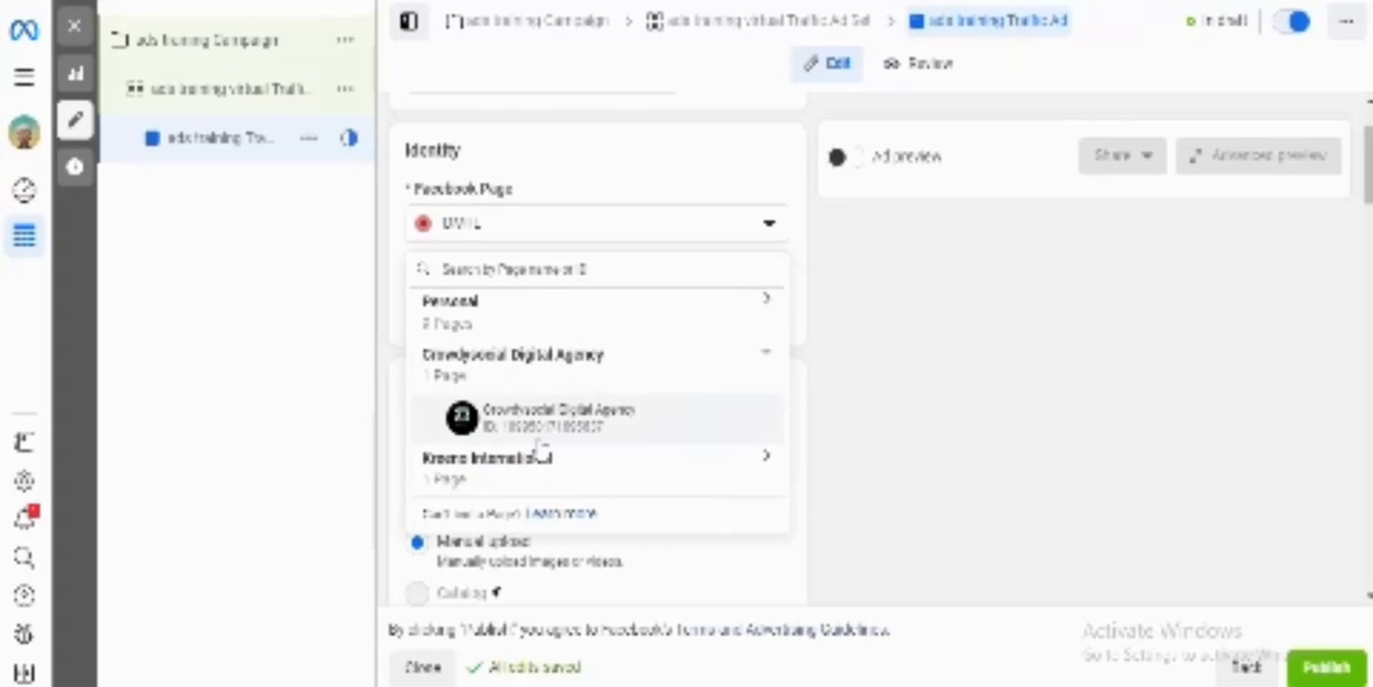
pyautogui.click(530, 422)
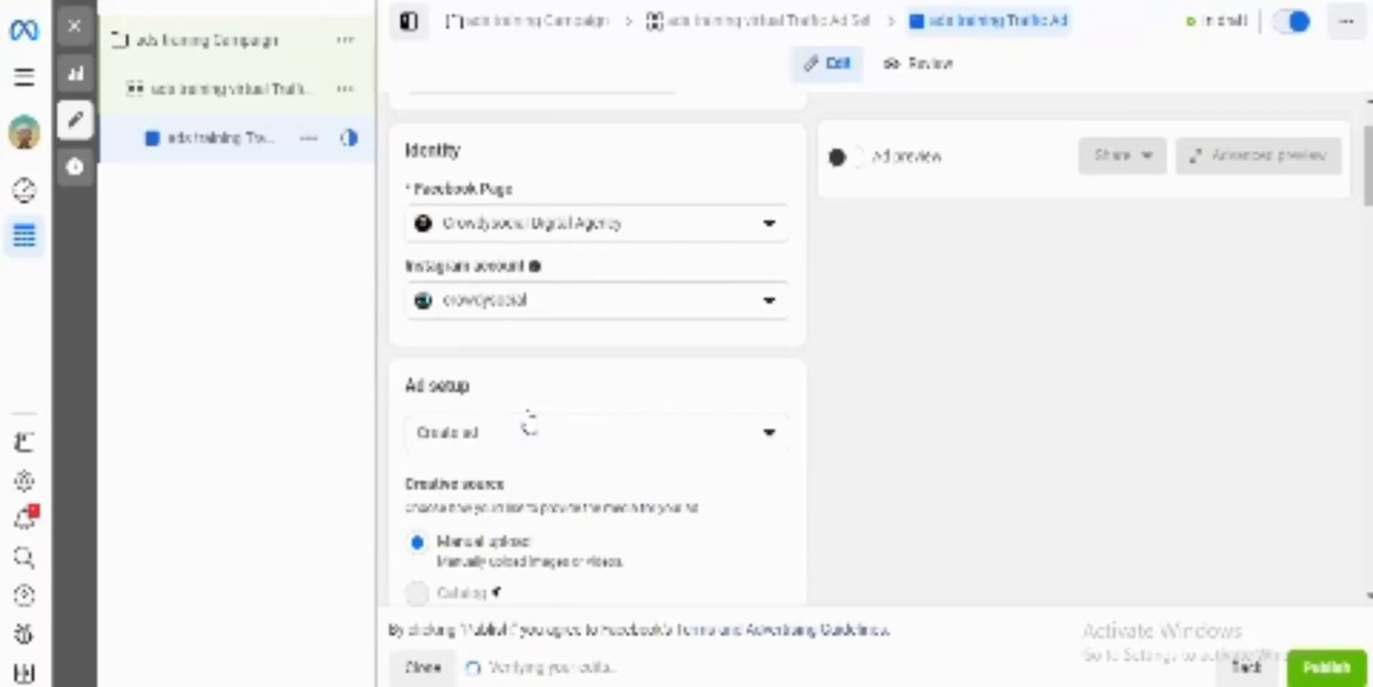
# Step: Check the Create ad setup options and set the ad format to Single image or video
pyautogui.scroll(-2, 857, 421)
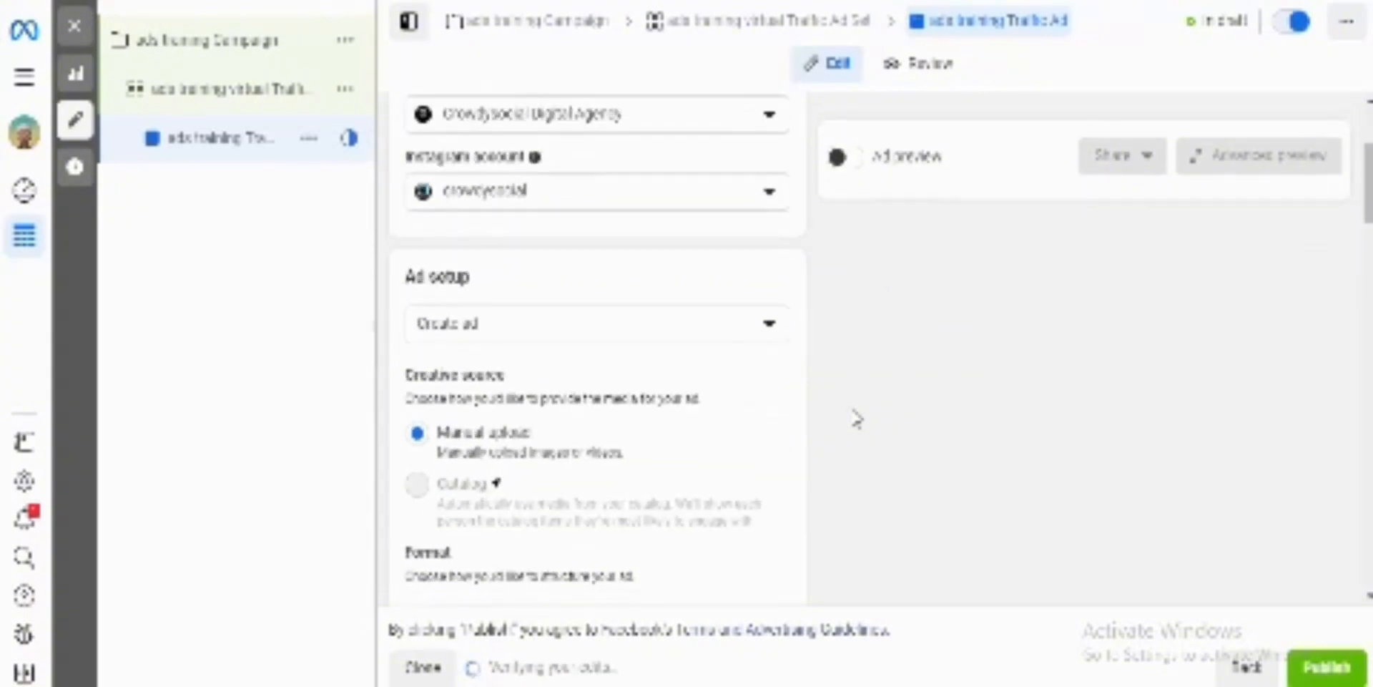
pyautogui.click(546, 334)
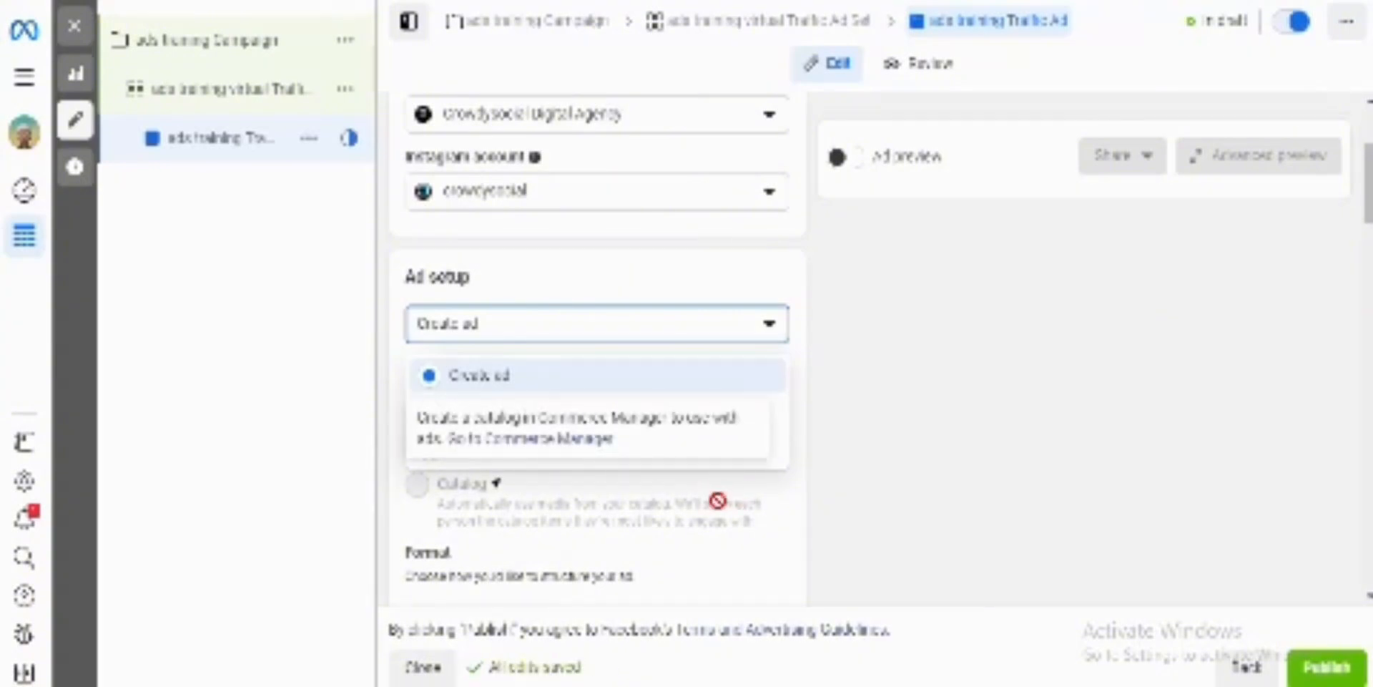
pyautogui.scroll(-4, 748, 567)
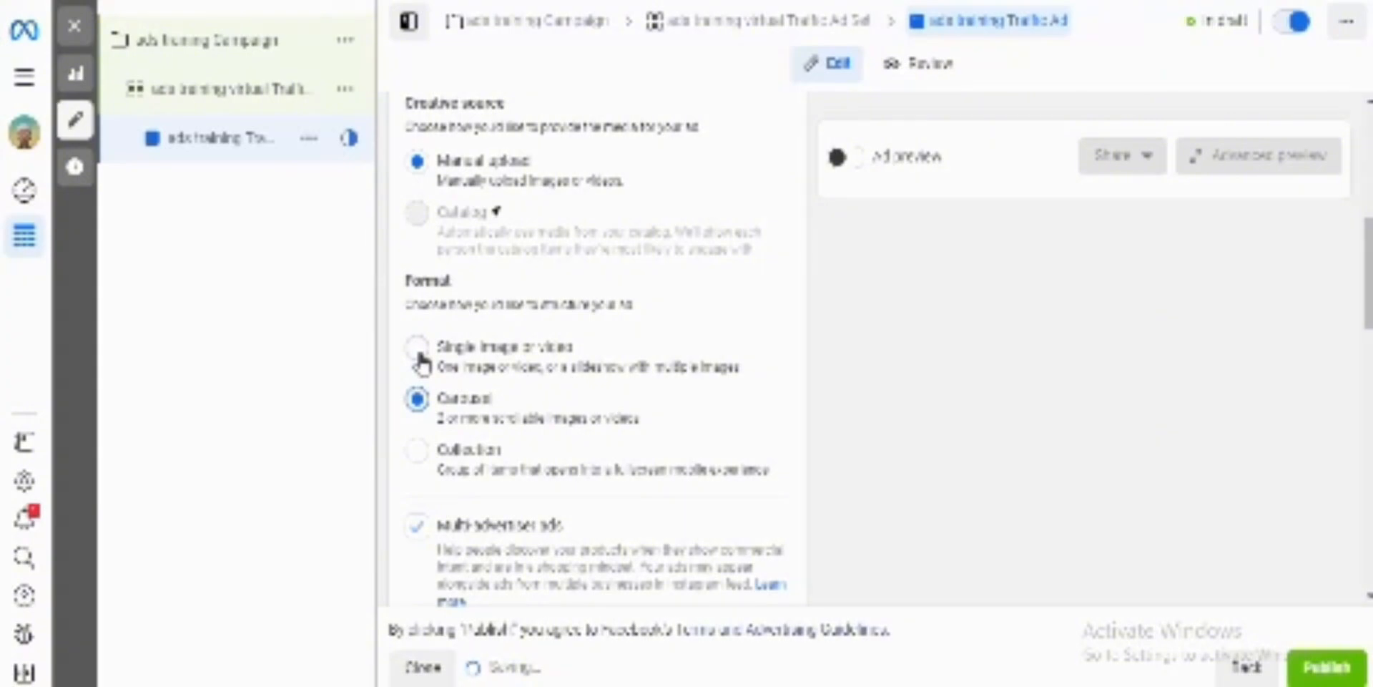
pyautogui.click(419, 352)
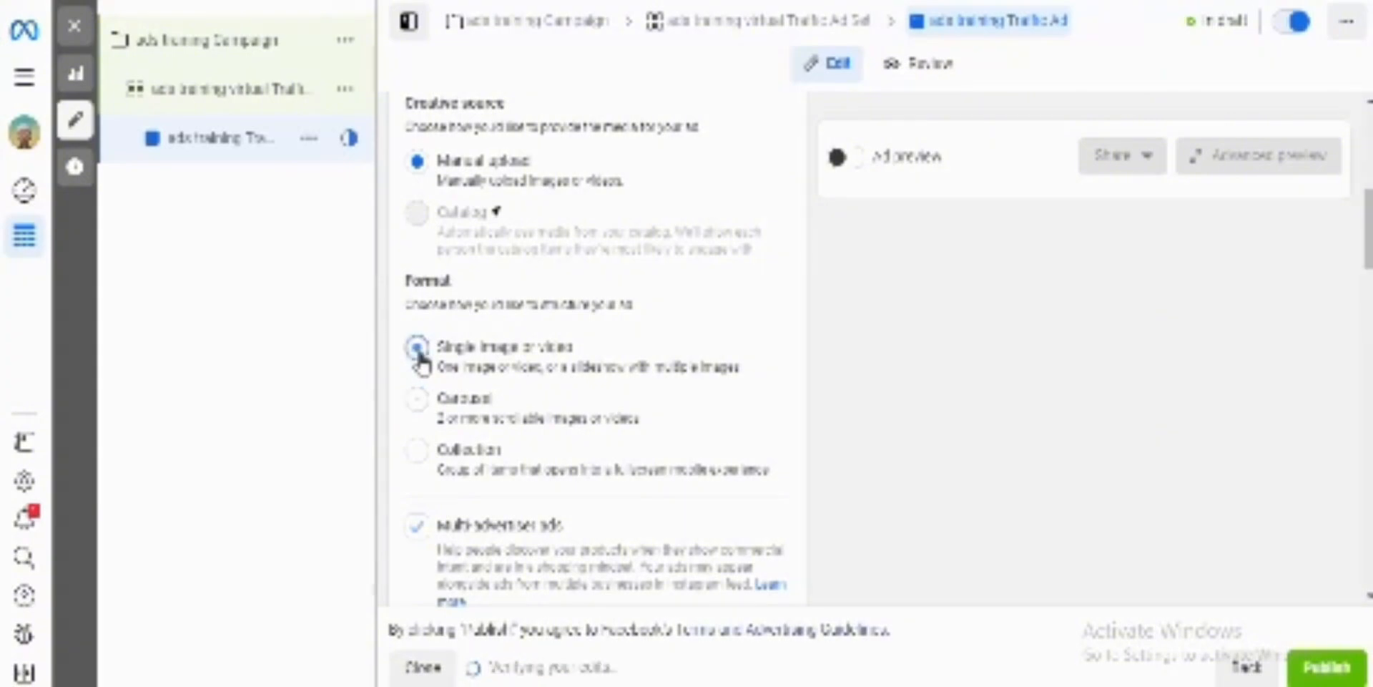
# Step: Turn off Multi-advertiser ads for this ad
pyautogui.scroll(-2, 551, 505)
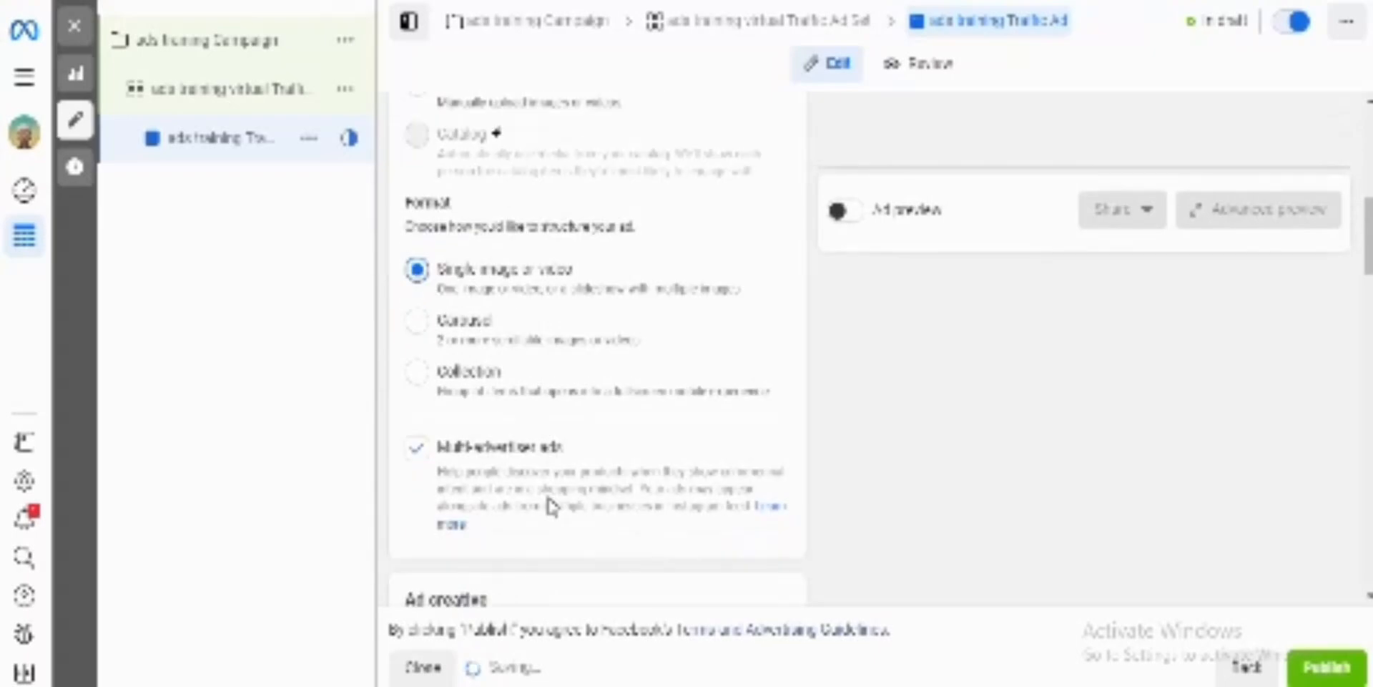
pyautogui.scroll(-1, 551, 505)
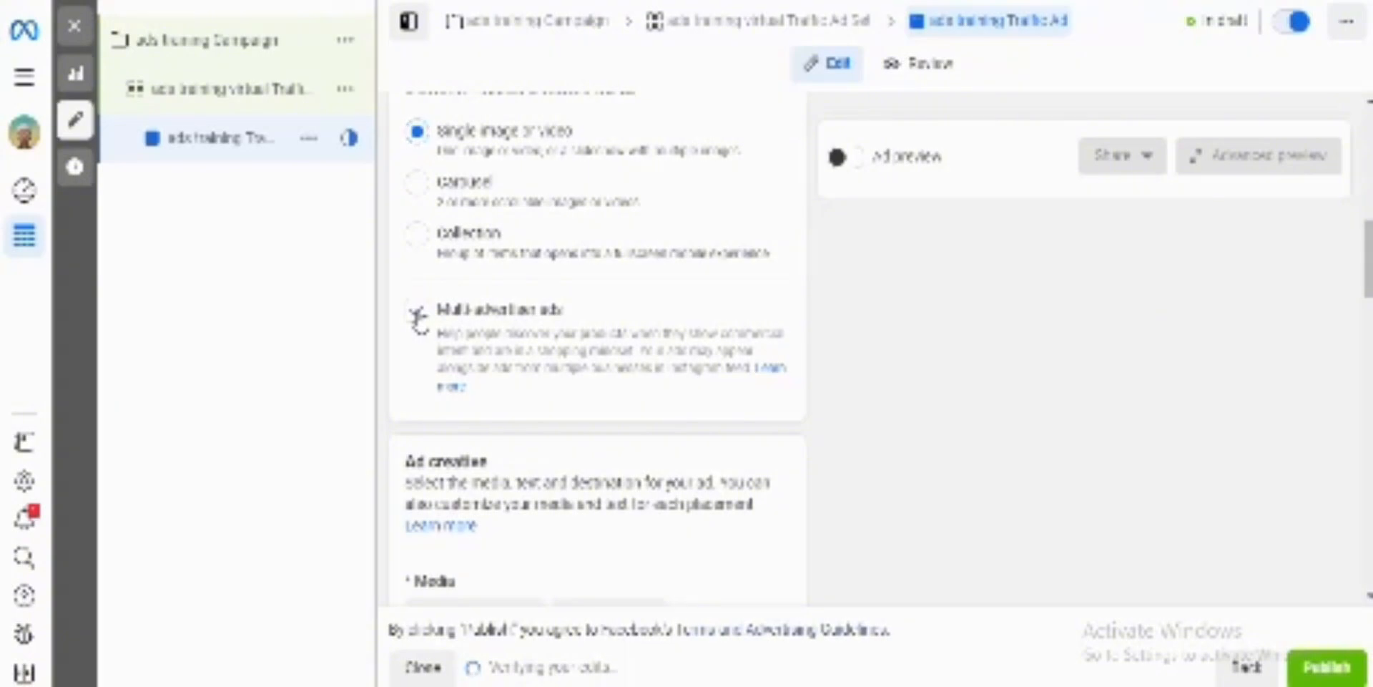
pyautogui.click(419, 319)
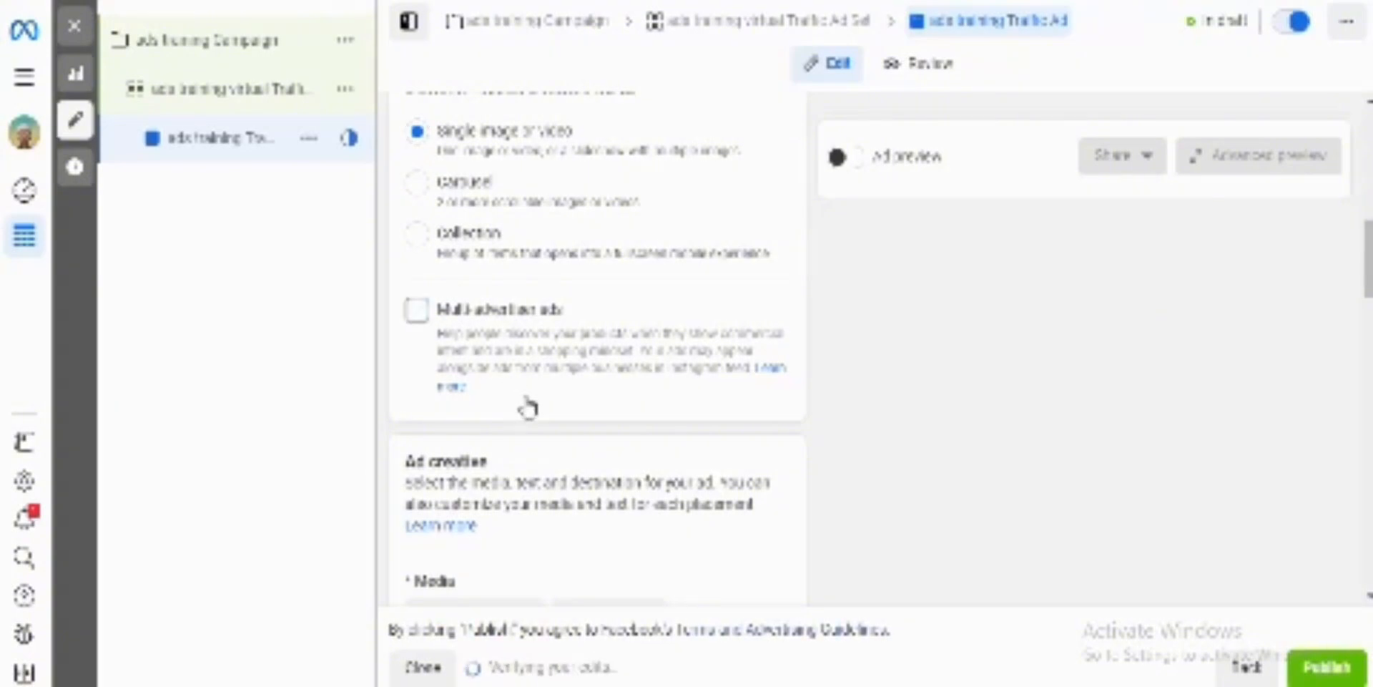
# Step: Start adding a video to the ad creative and bring up the account's videos for selection
pyautogui.scroll(-2, 528, 404)
pyautogui.scroll(-3, 528, 404)
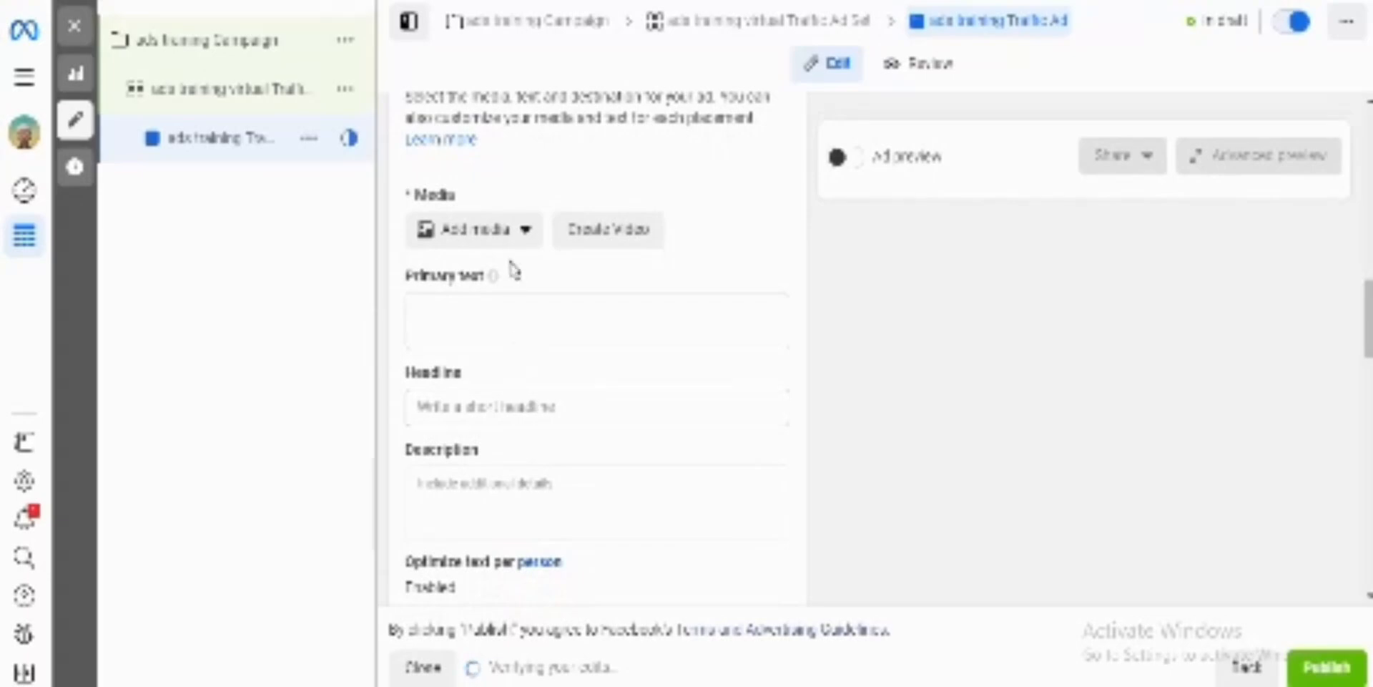
pyautogui.click(520, 235)
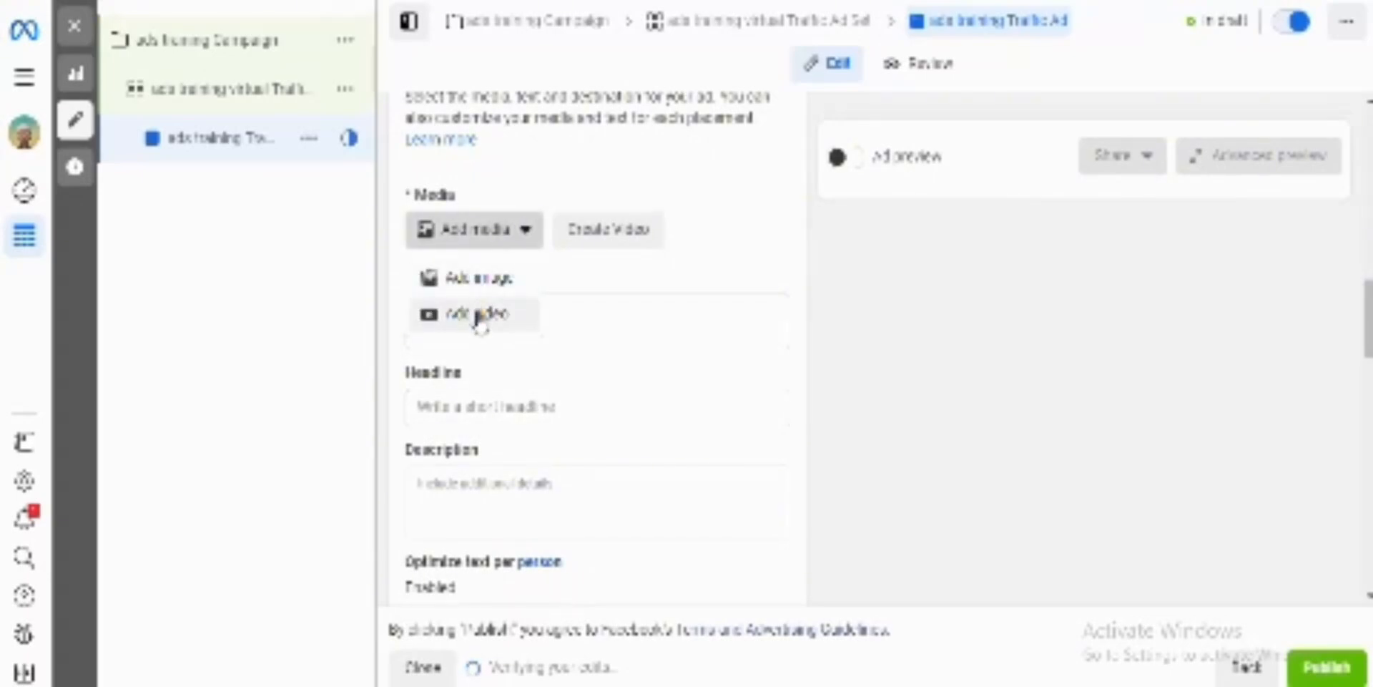
pyautogui.click(480, 314)
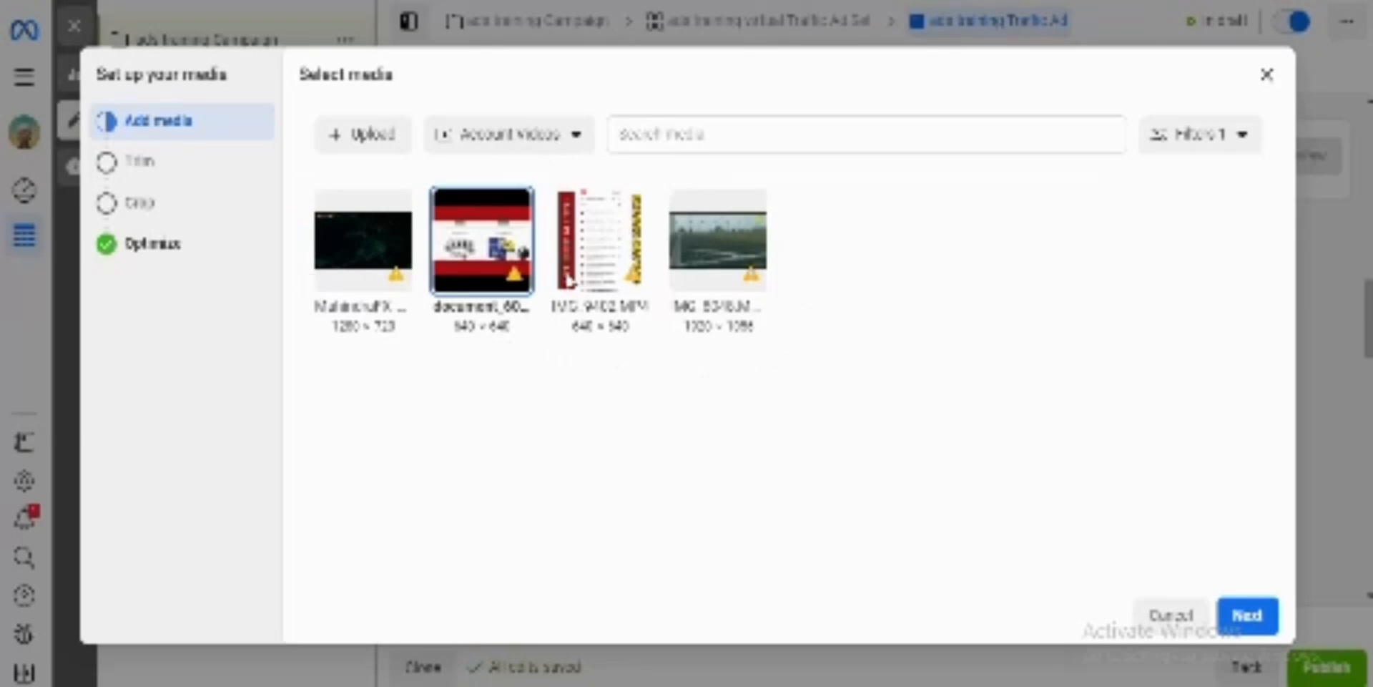
pyautogui.click(377, 141)
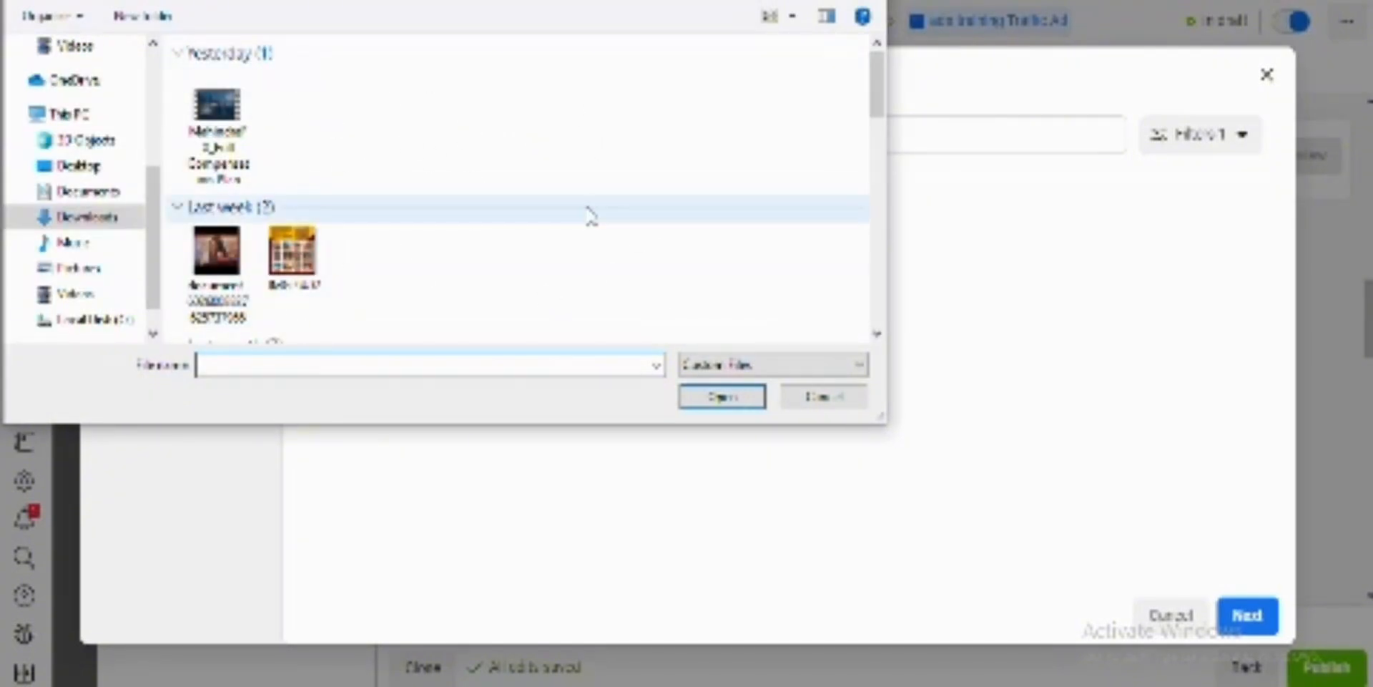
pyautogui.click(867, 2)
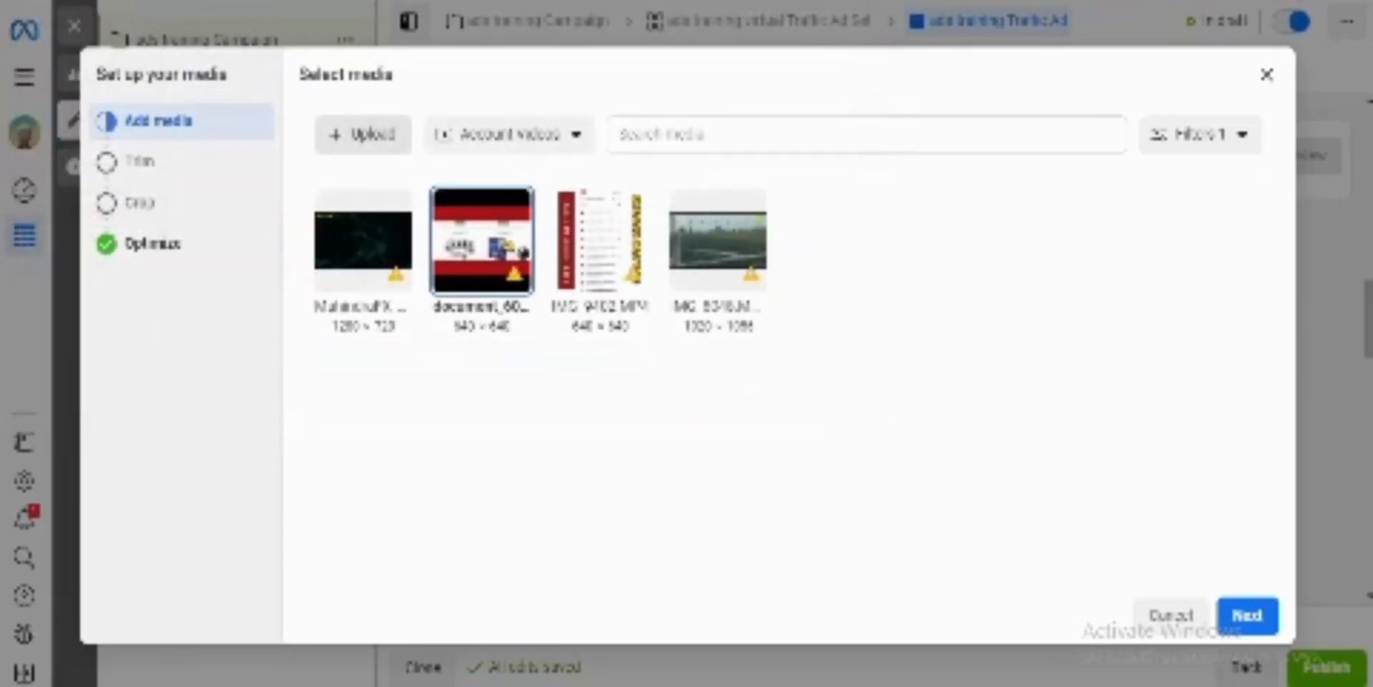
pyautogui.hotkey('alt', 'Tab')
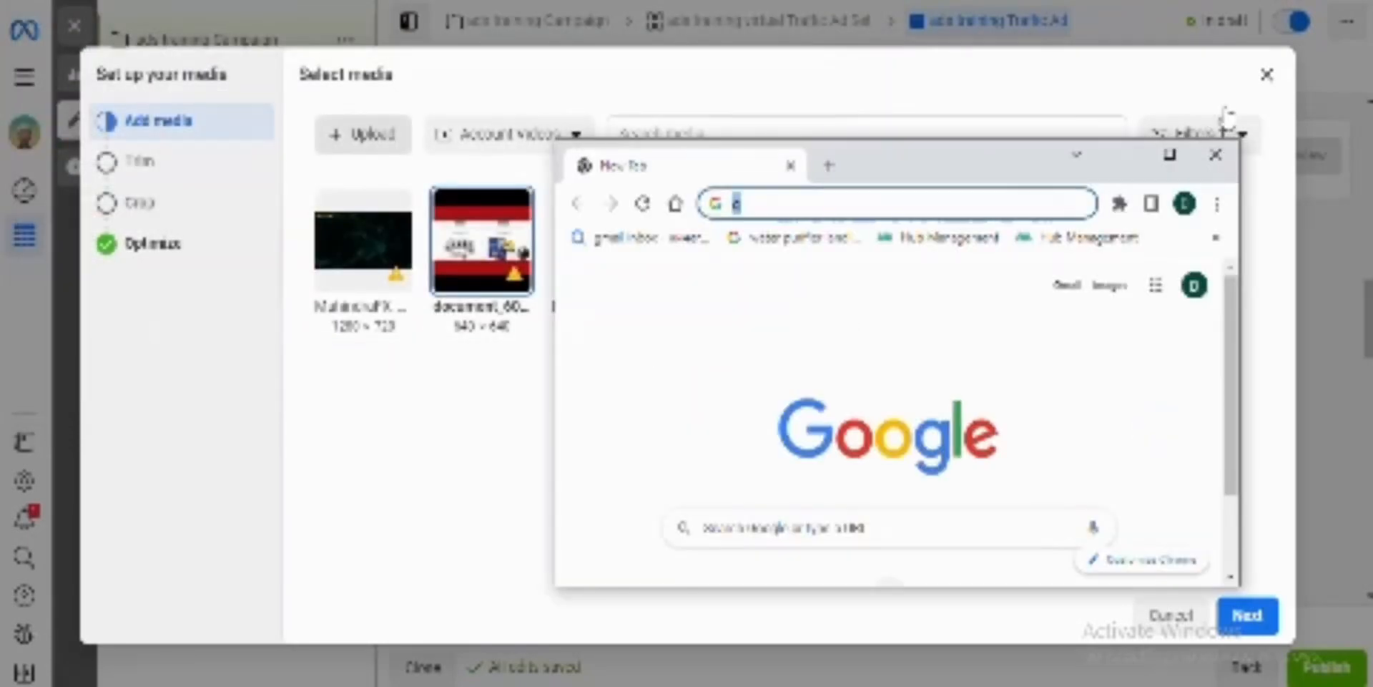
# Step: Close the extra browser window and leave the media selection without adding a video
pyautogui.click(1219, 161)
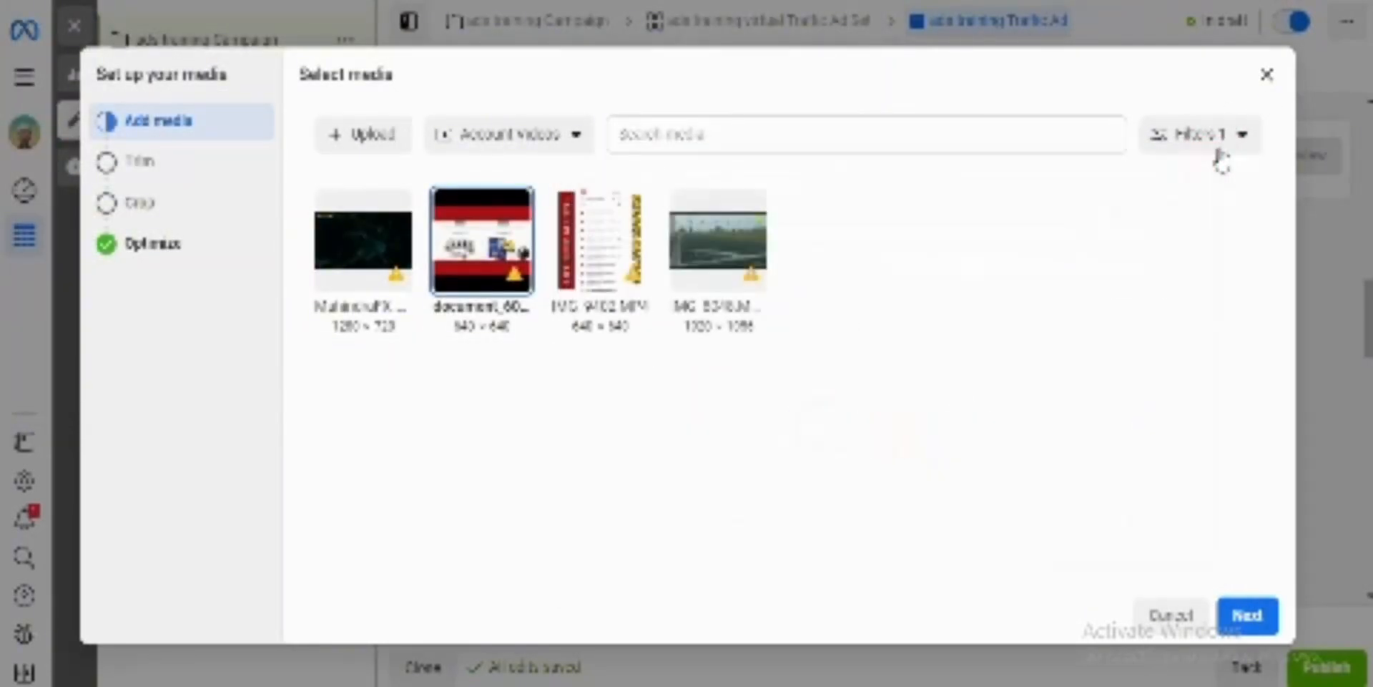
pyautogui.click(1234, 133)
pyautogui.click(1266, 74)
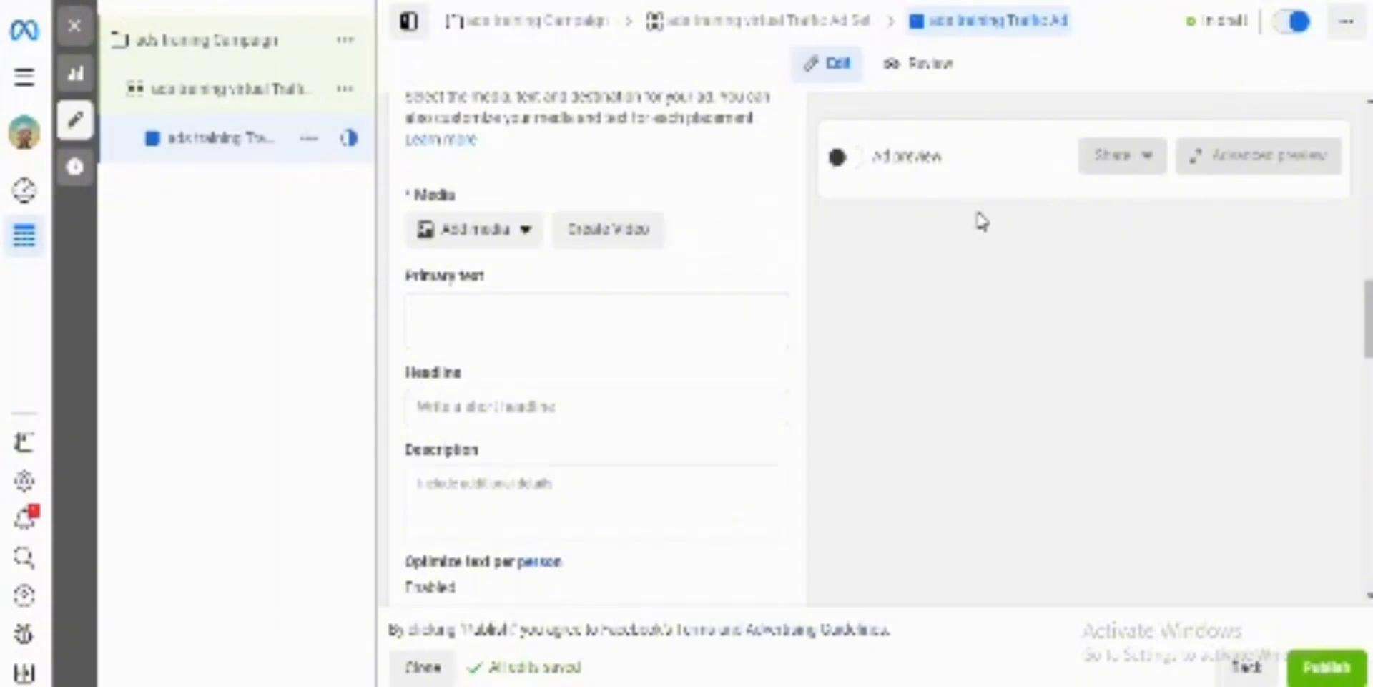
# Step: Change the ad setup from creating an ad to Use existing post
pyautogui.scroll(2, 573, 274)
pyautogui.scroll(10, 572, 274)
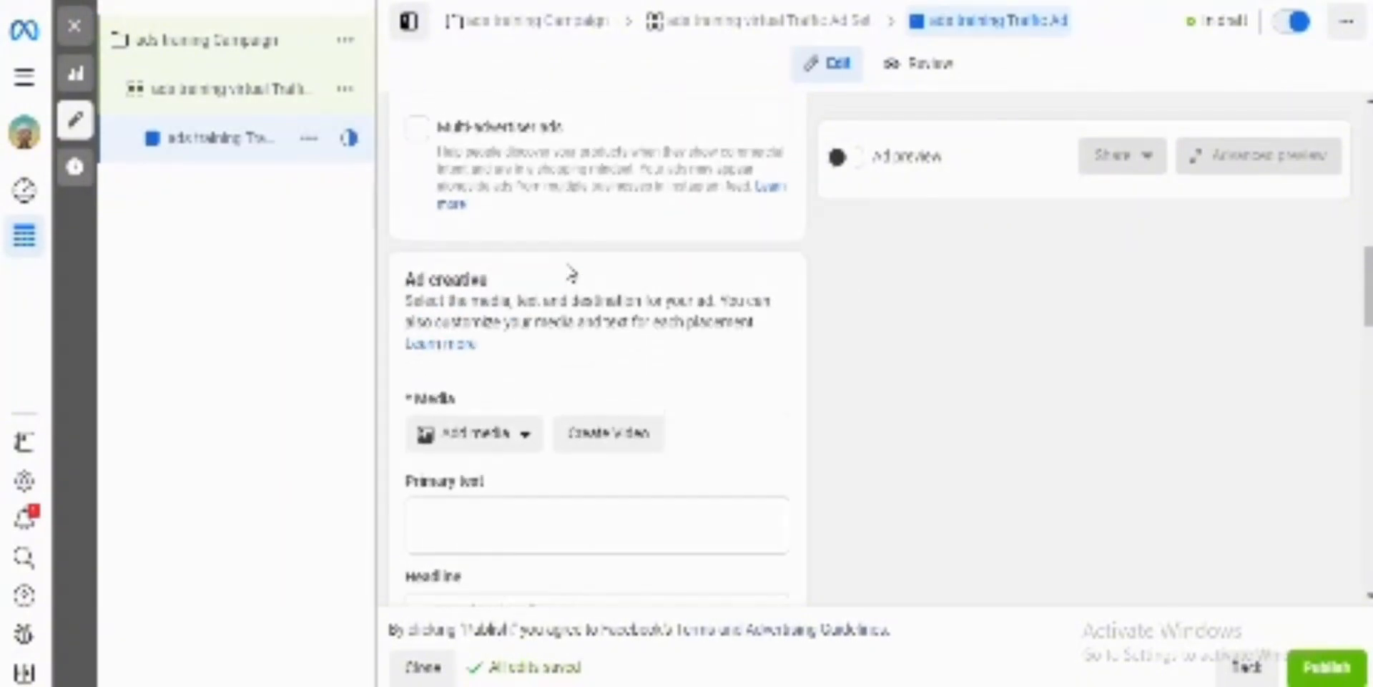
pyautogui.scroll(1, 571, 274)
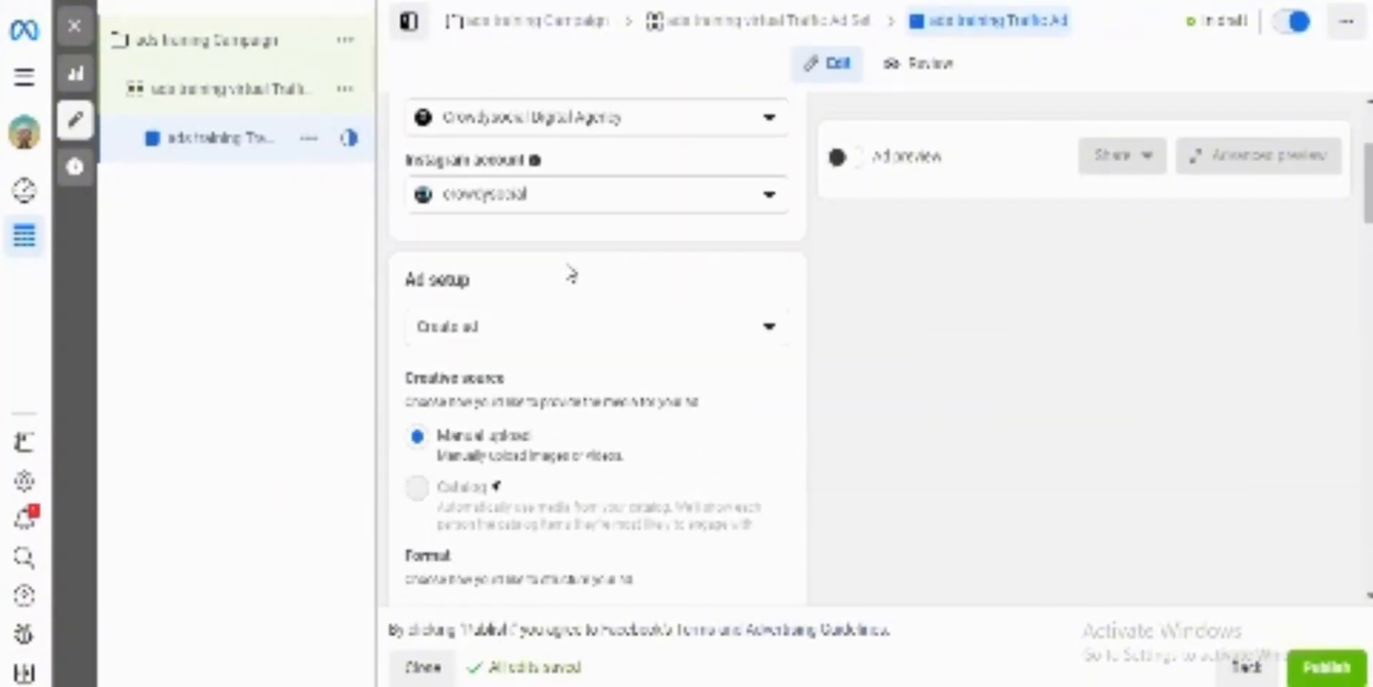
pyautogui.scroll(-2, 570, 273)
pyautogui.scroll(3, 565, 279)
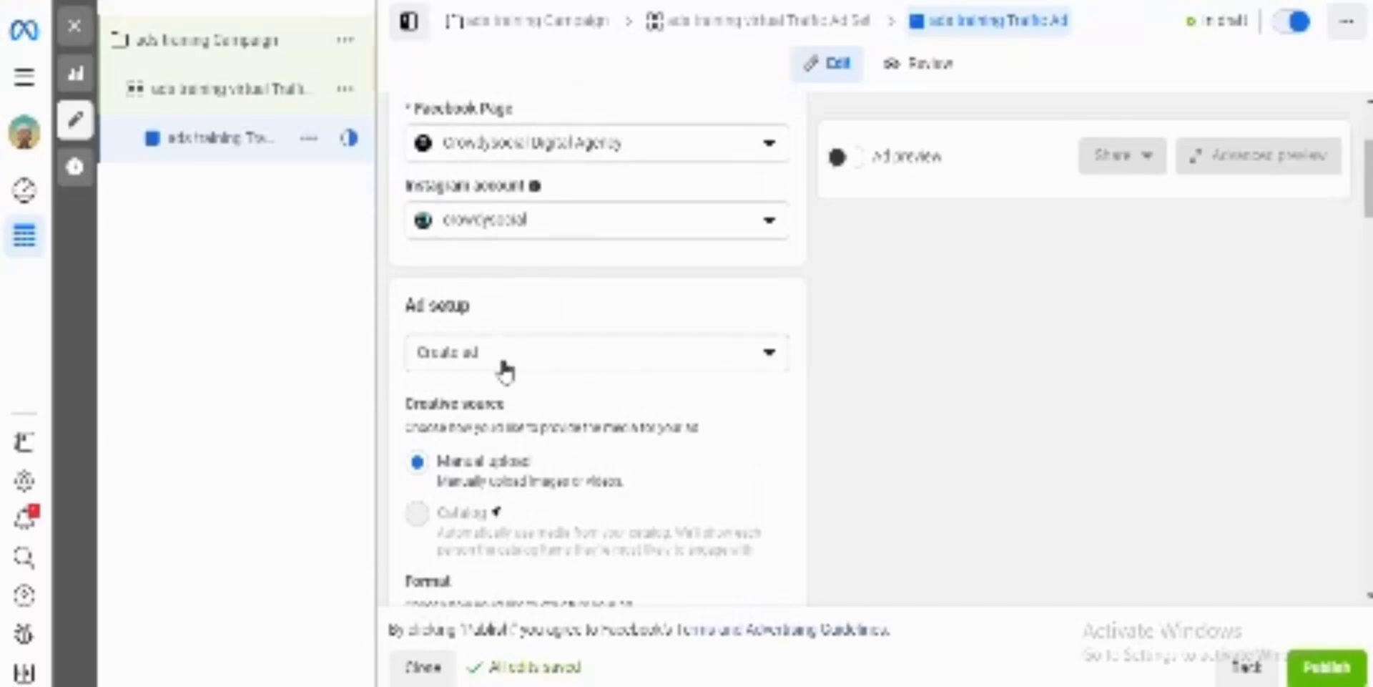
pyautogui.click(508, 366)
pyautogui.click(497, 453)
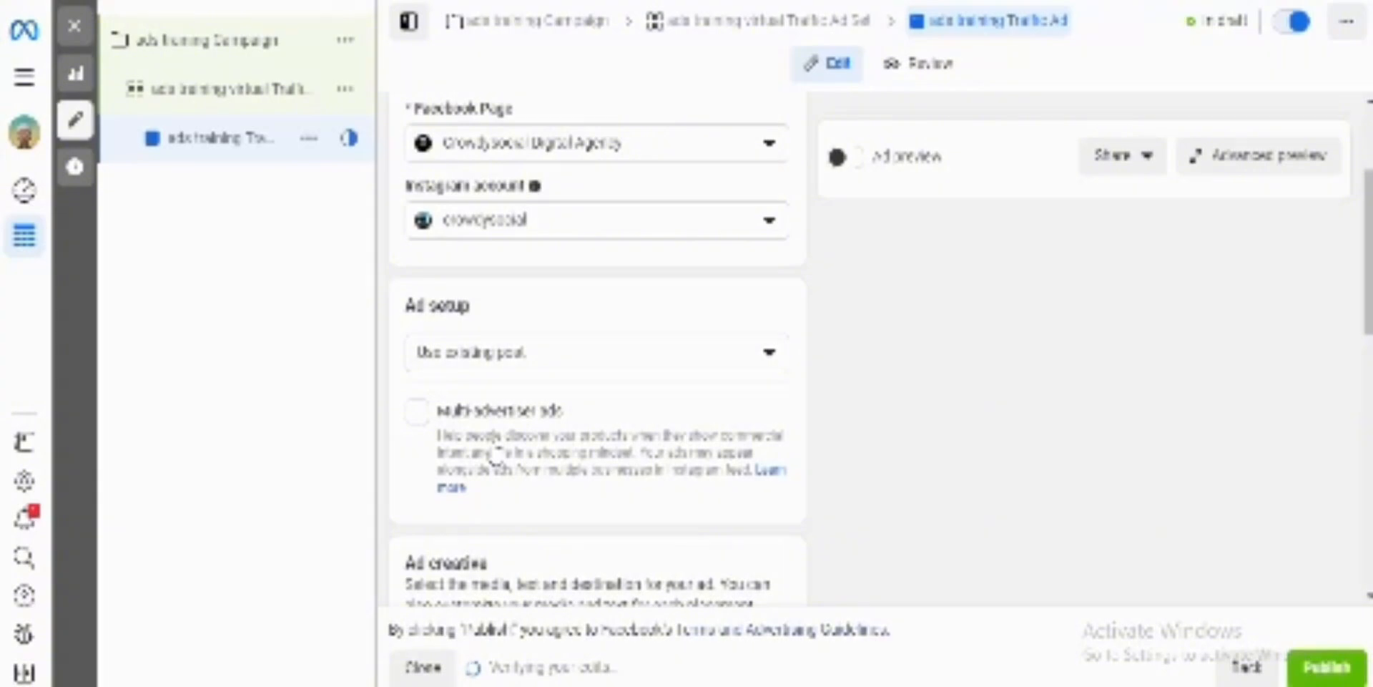
# Step: Open the post selection for the ad creative and browse the Page's Facebook and Instagram posts
pyautogui.scroll(-2, 561, 470)
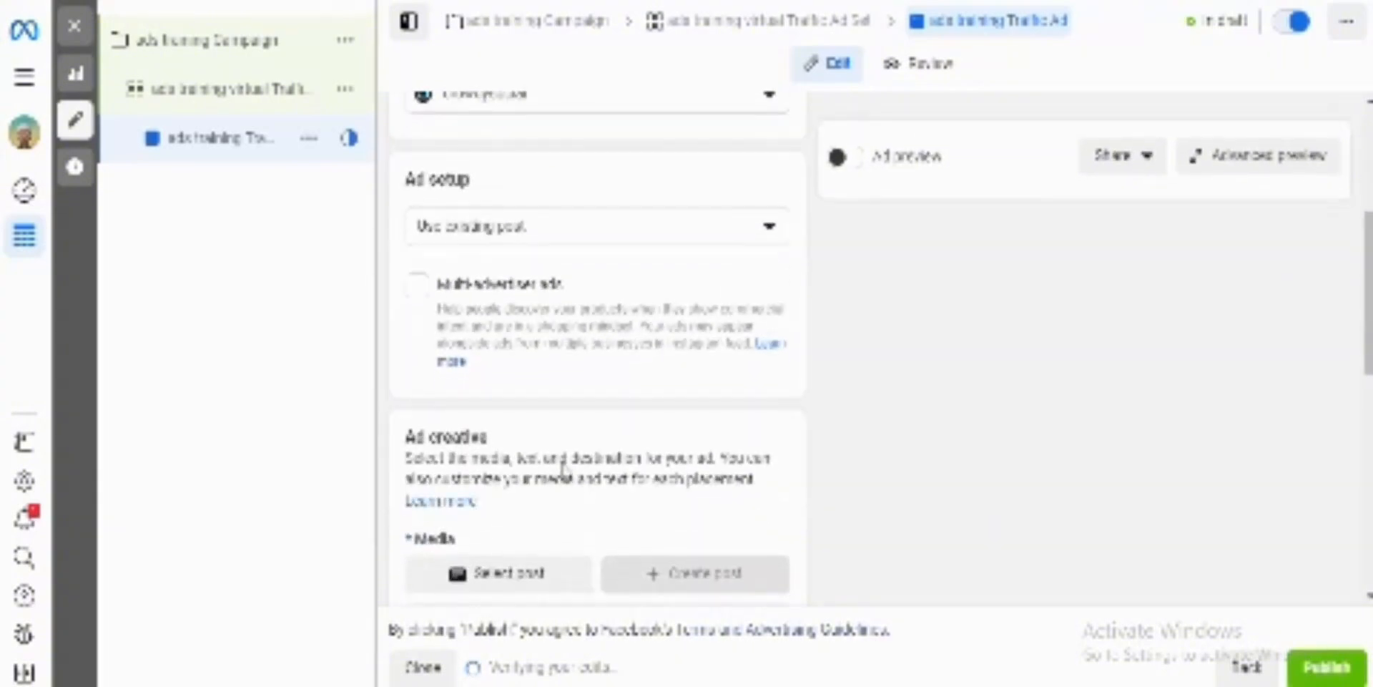
pyautogui.scroll(-2, 566, 473)
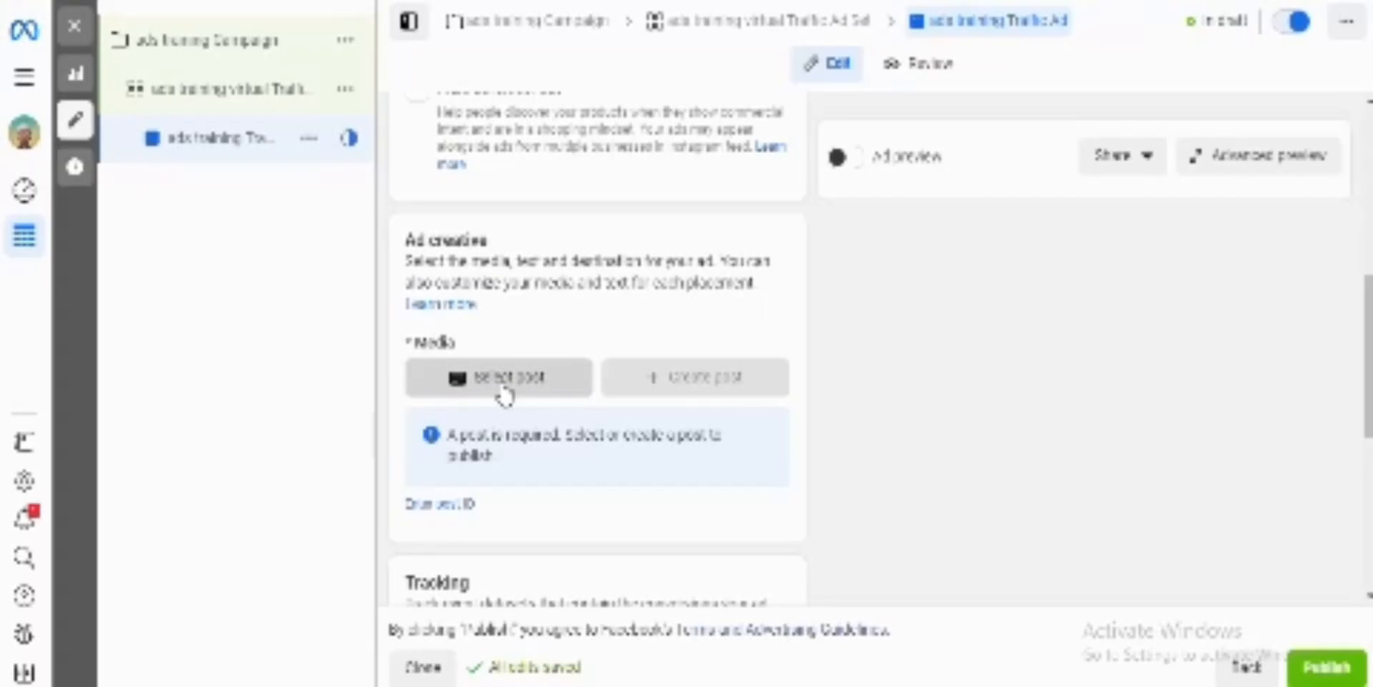
pyautogui.click(505, 390)
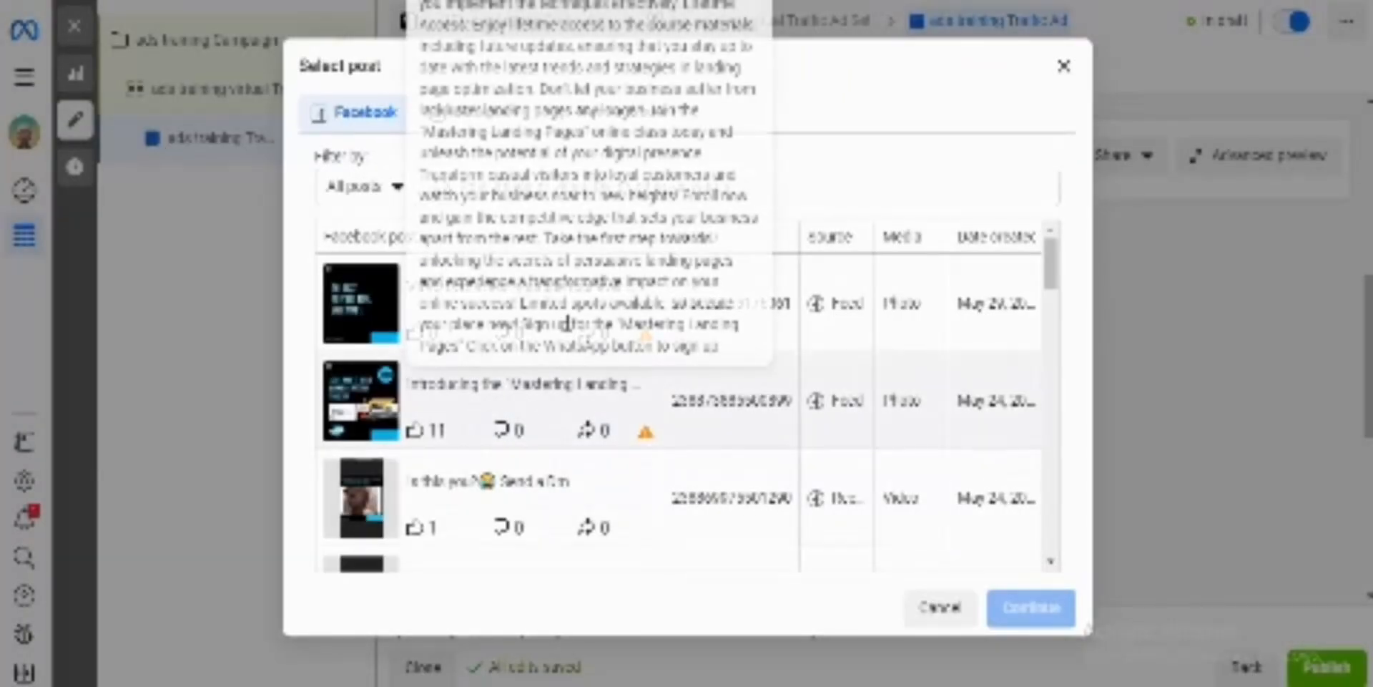
pyautogui.scroll(-2, 493, 429)
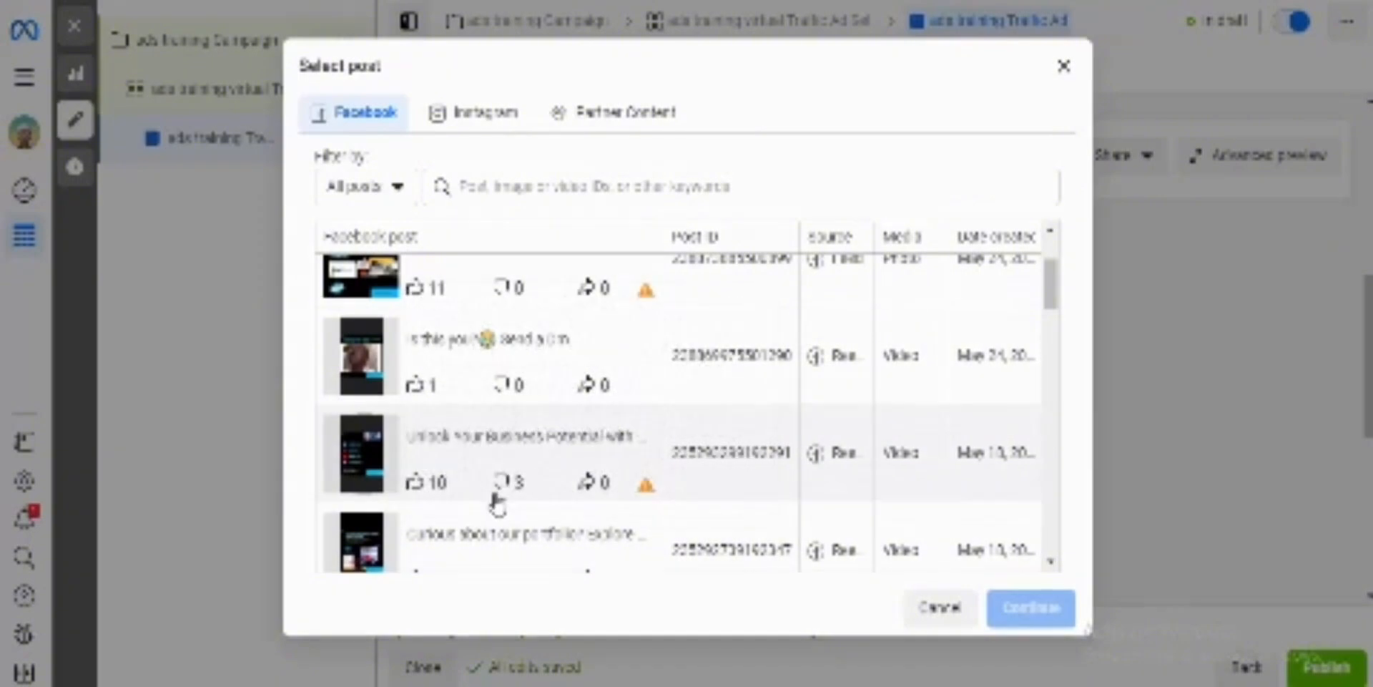
pyautogui.click(458, 127)
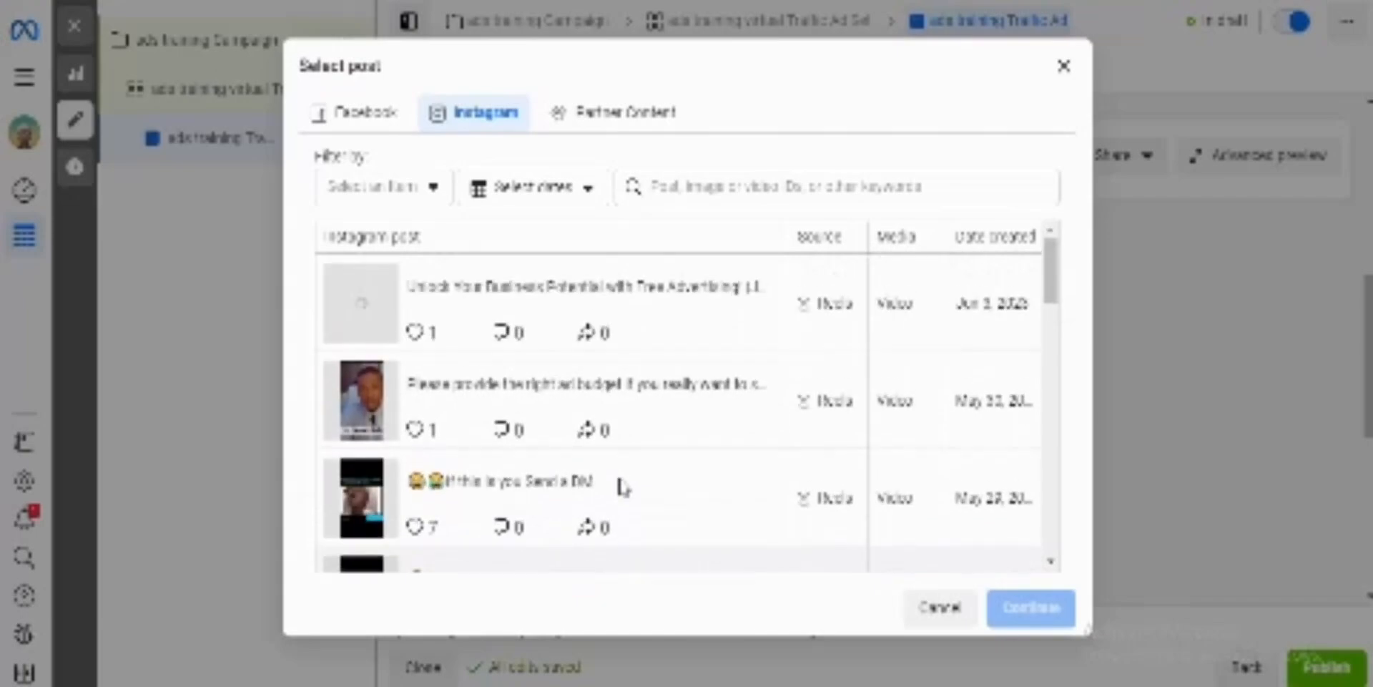
pyautogui.scroll(-8, 622, 500)
pyautogui.scroll(3, 612, 475)
pyautogui.scroll(1, 612, 476)
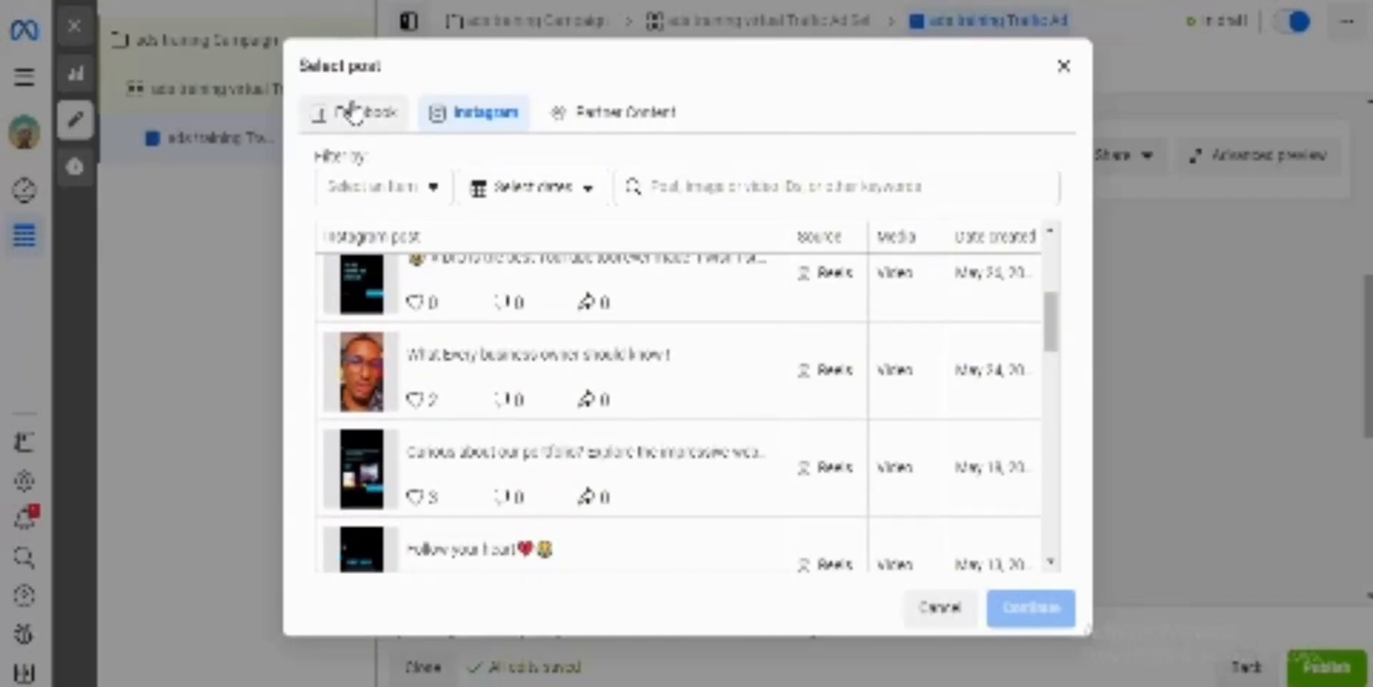
# Step: Use the Facebook album post of May 4, 2023 starting "Are you tired of running ads without results?" with 46 likes as the creative
pyautogui.click(353, 112)
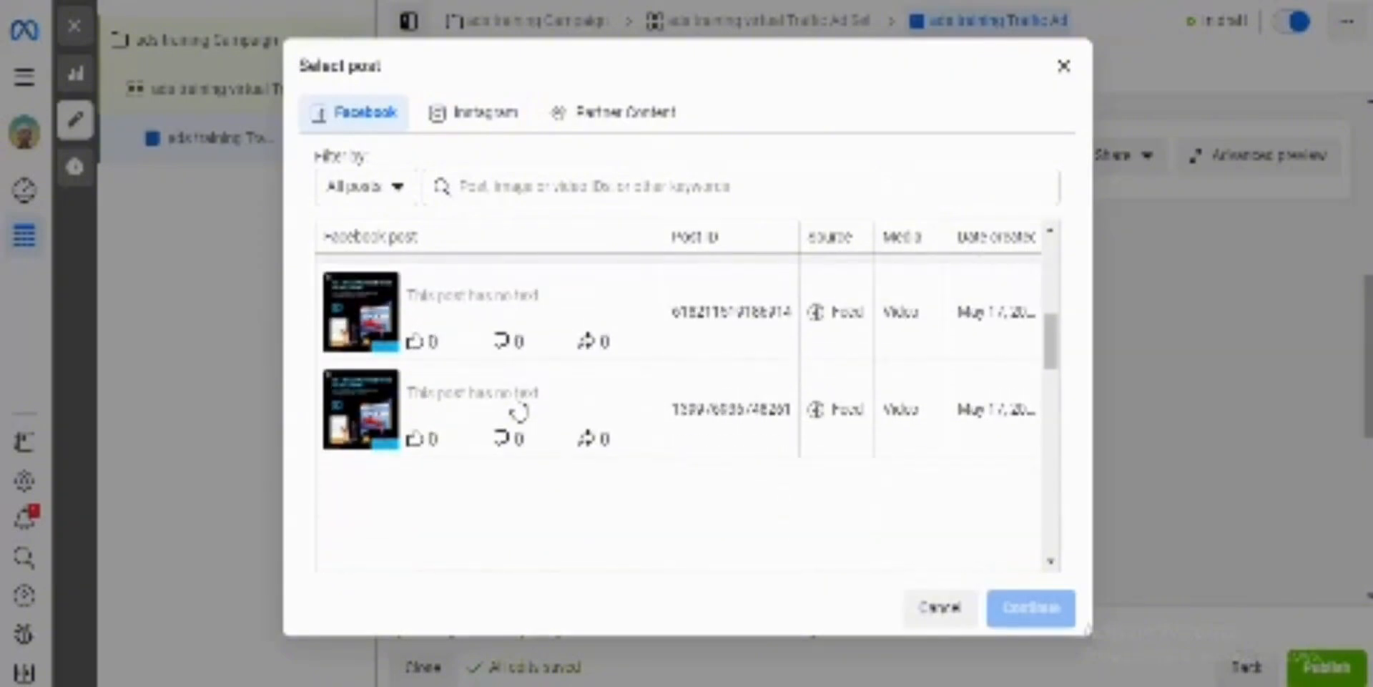
pyautogui.scroll(-2, 519, 412)
pyautogui.scroll(-5, 519, 412)
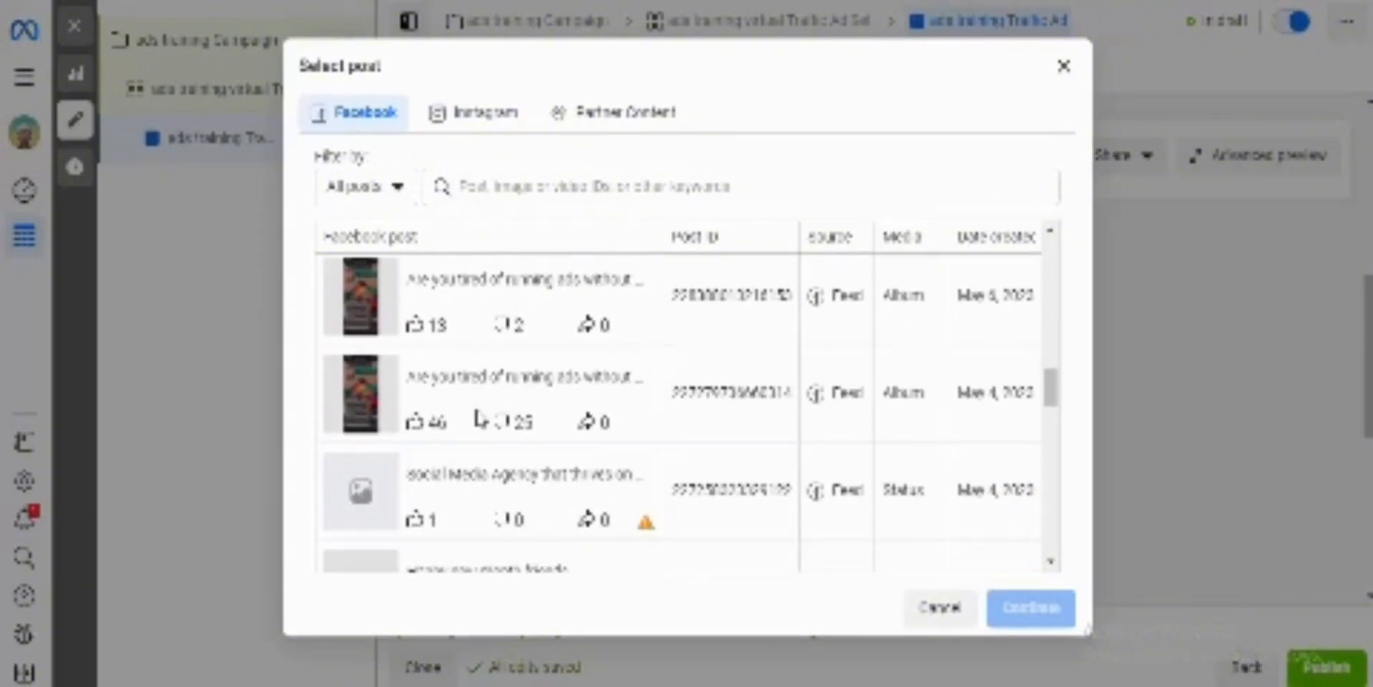
pyautogui.click(629, 398)
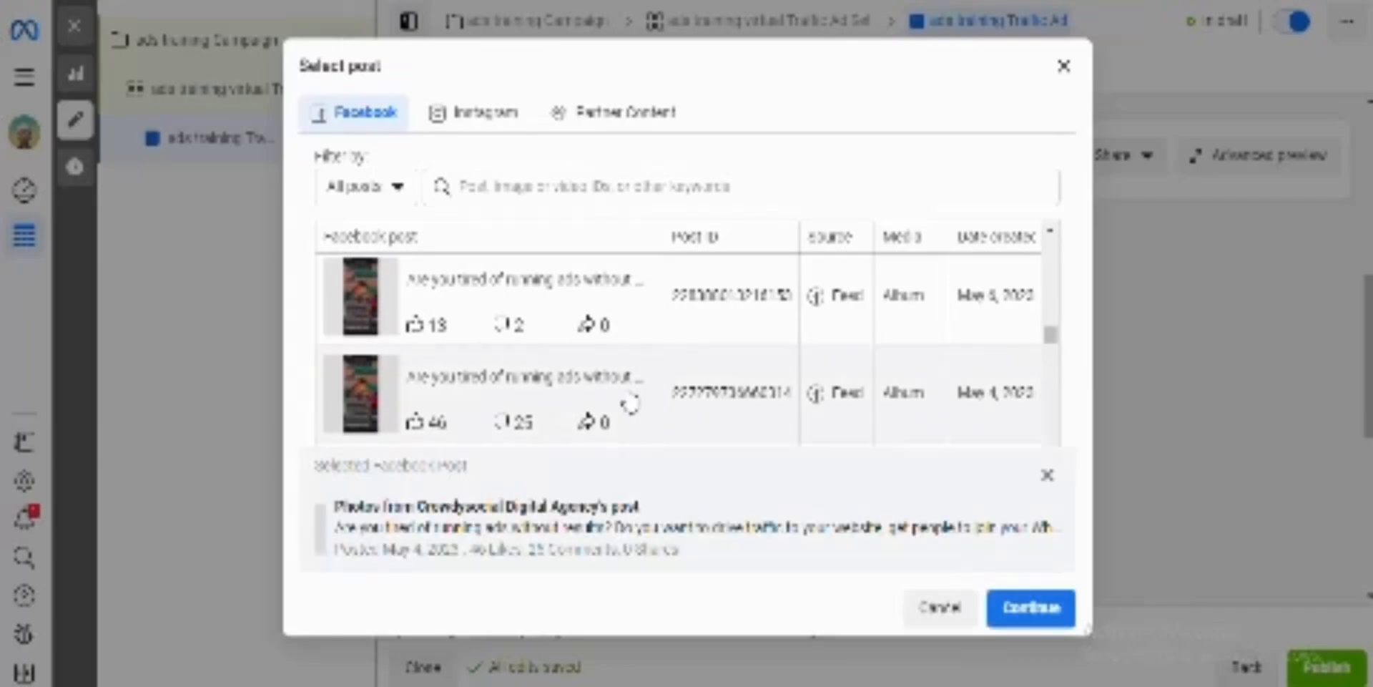
pyautogui.click(1063, 622)
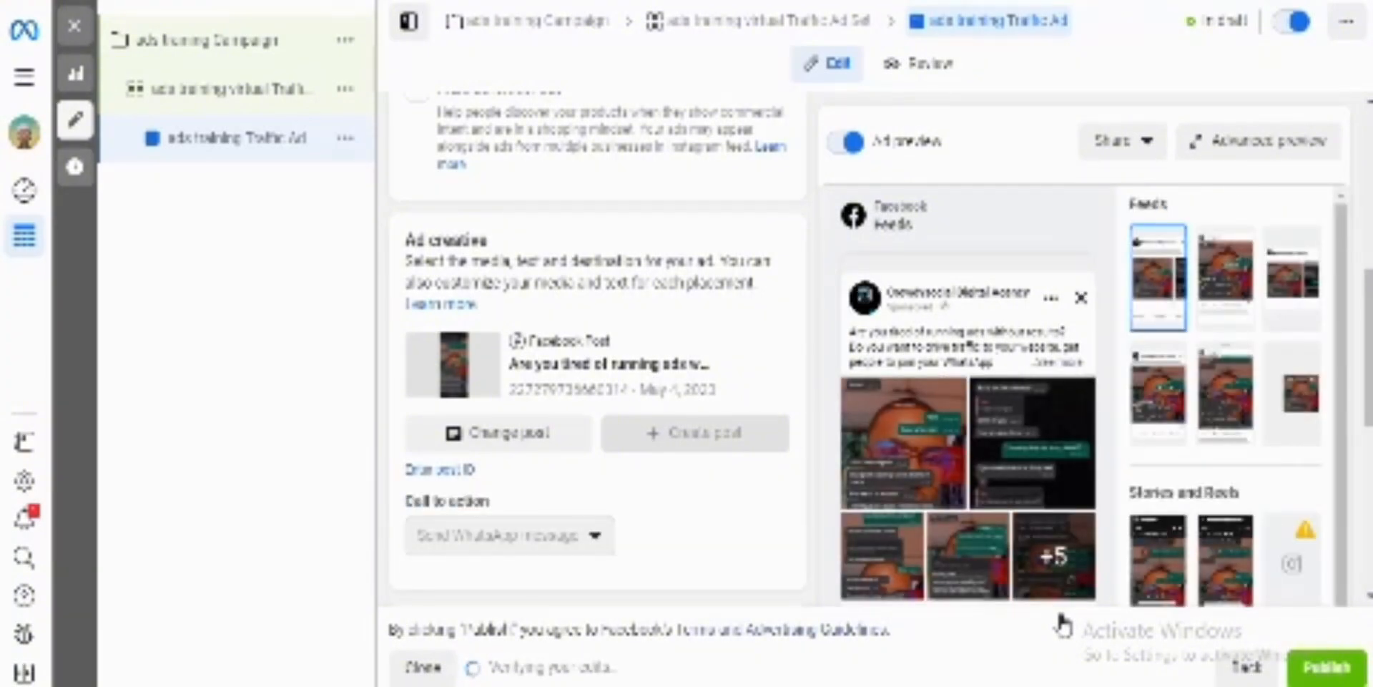
# Step: Review the ad preview, call to action, tracking, identity and ad setup sections for the selected existing post
pyautogui.moveTo(1079, 525)
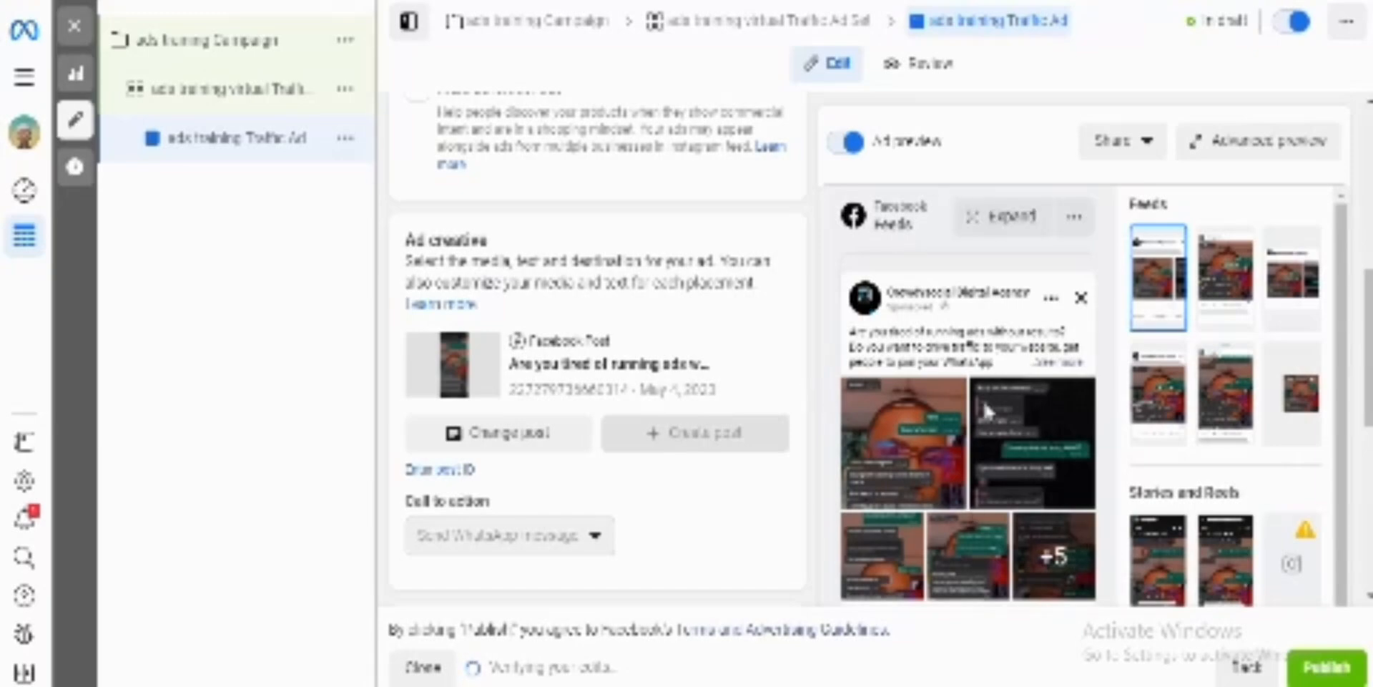
pyautogui.scroll(-1, 980, 466)
pyautogui.scroll(1, 981, 472)
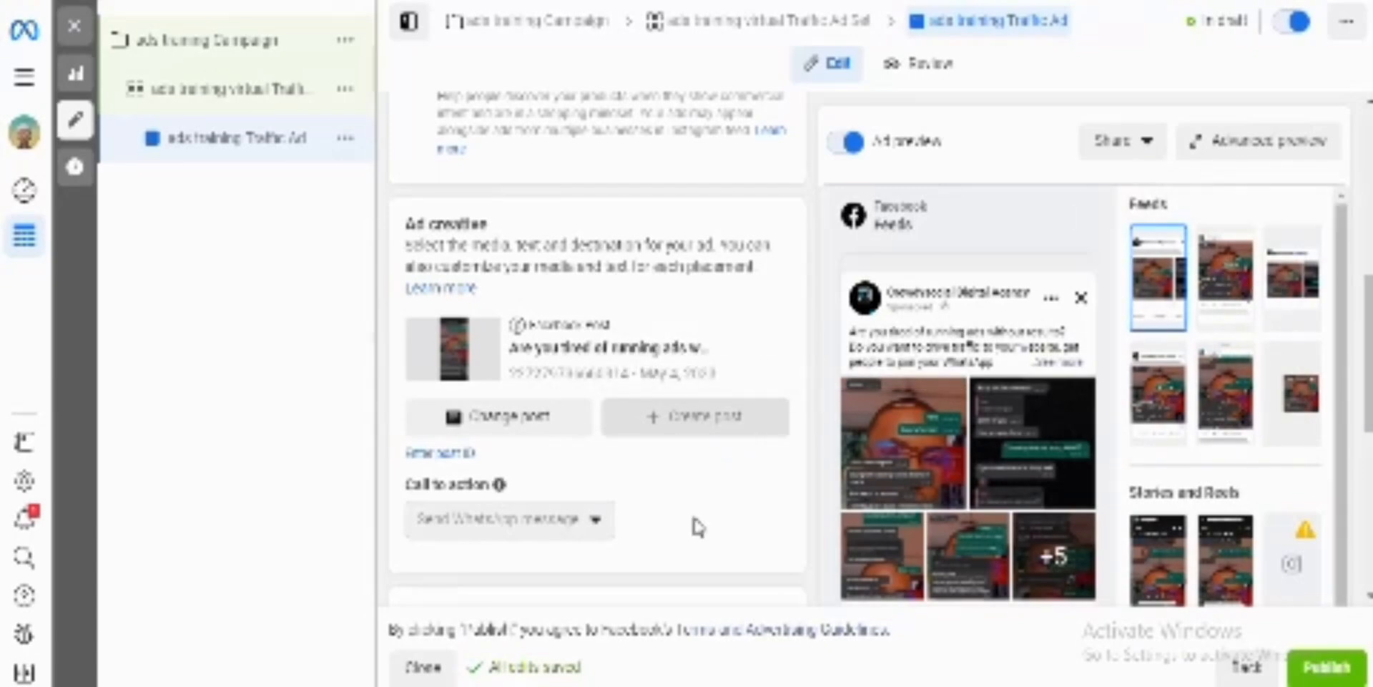
pyautogui.scroll(6, 698, 527)
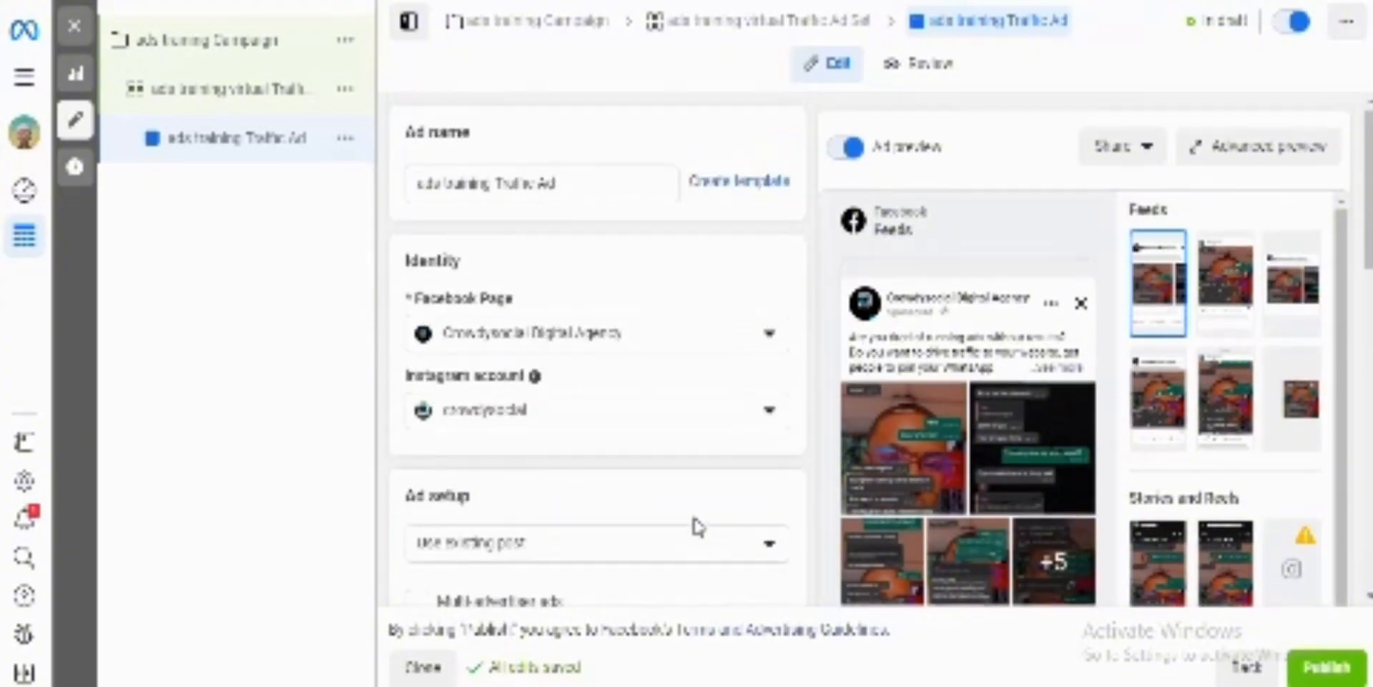
pyautogui.scroll(-10, 698, 527)
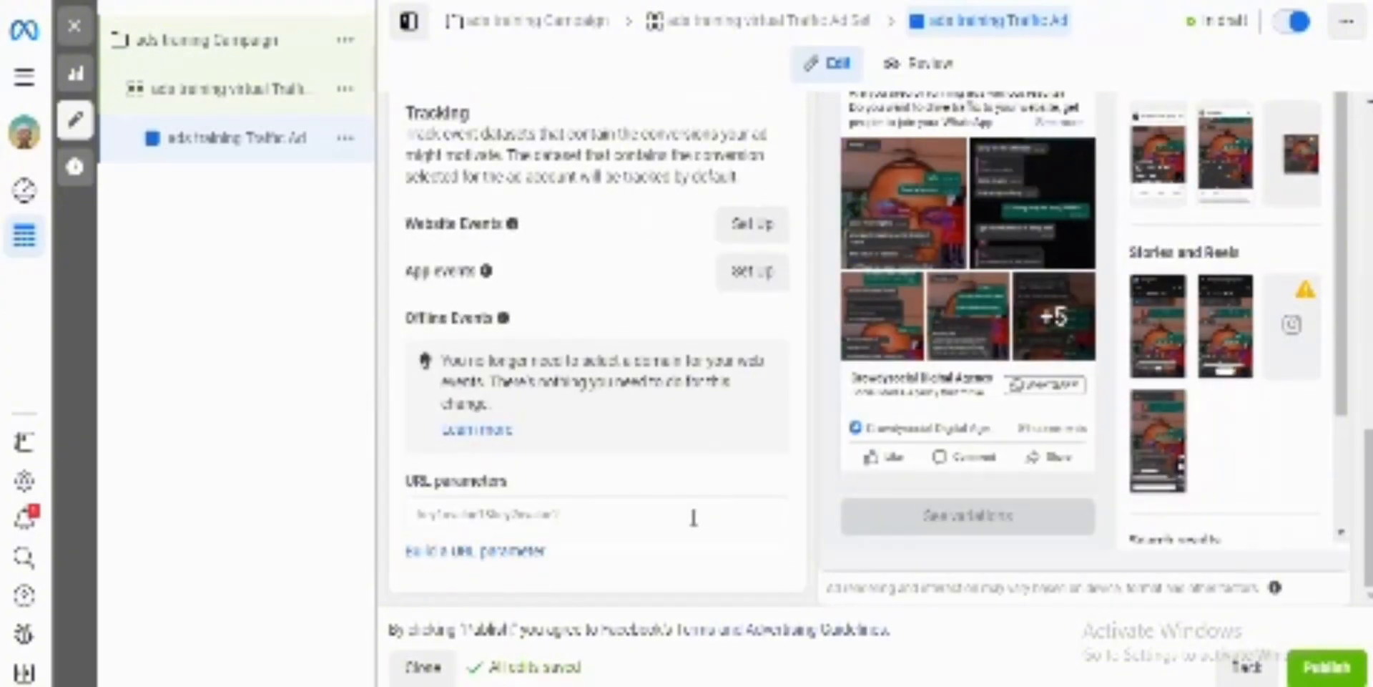
pyautogui.scroll(3, 693, 517)
pyautogui.scroll(3, 693, 517)
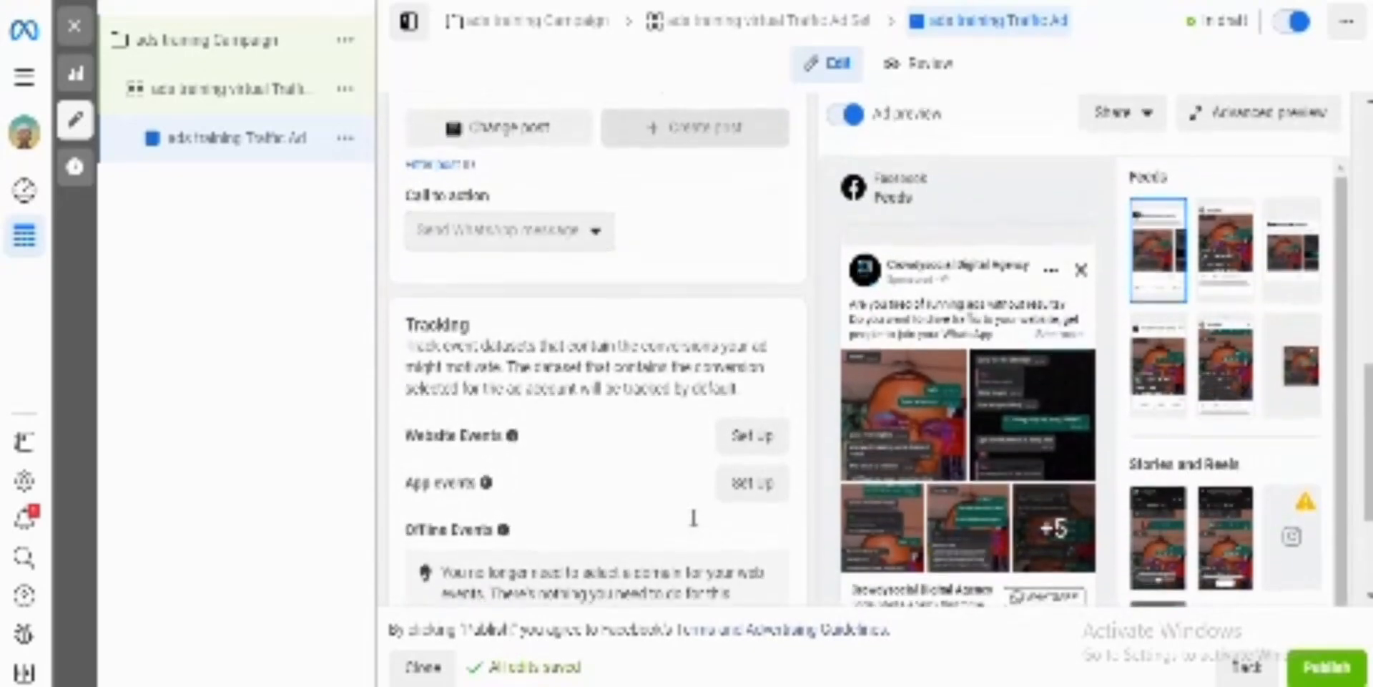
pyautogui.scroll(1, 698, 527)
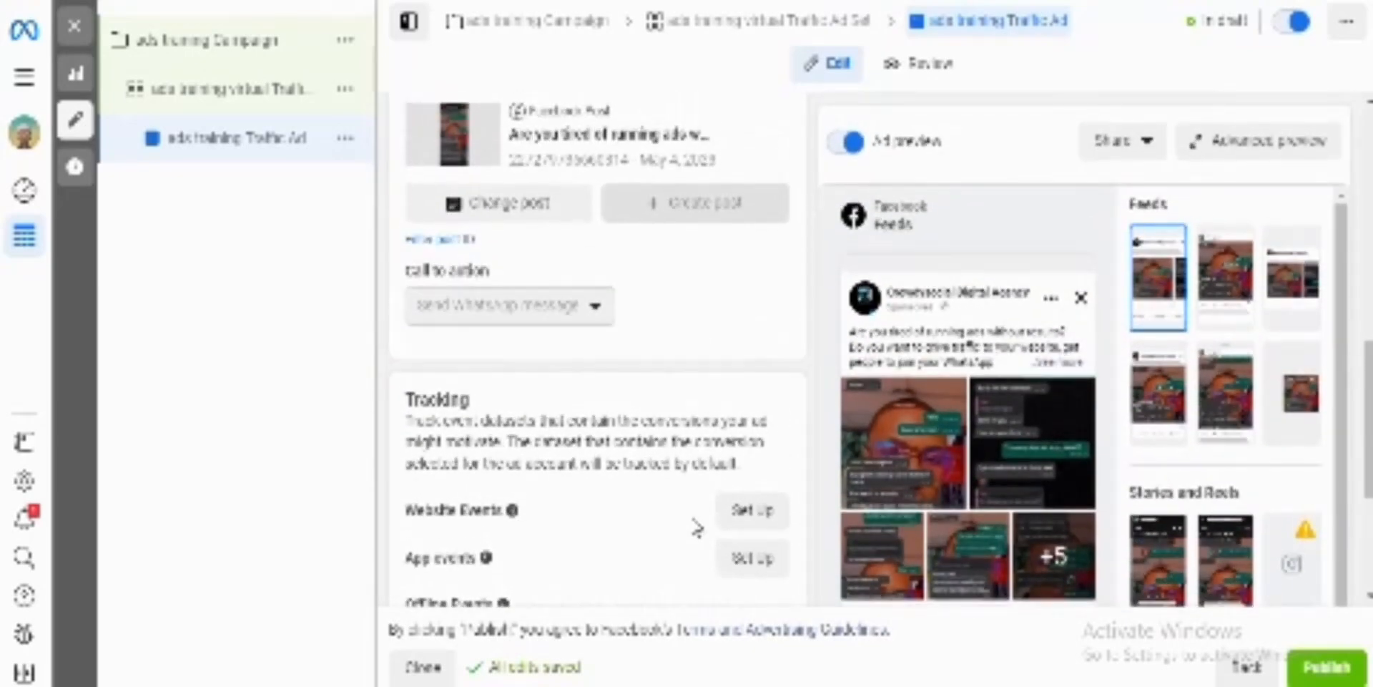
pyautogui.scroll(1, 697, 527)
pyautogui.moveTo(581, 328)
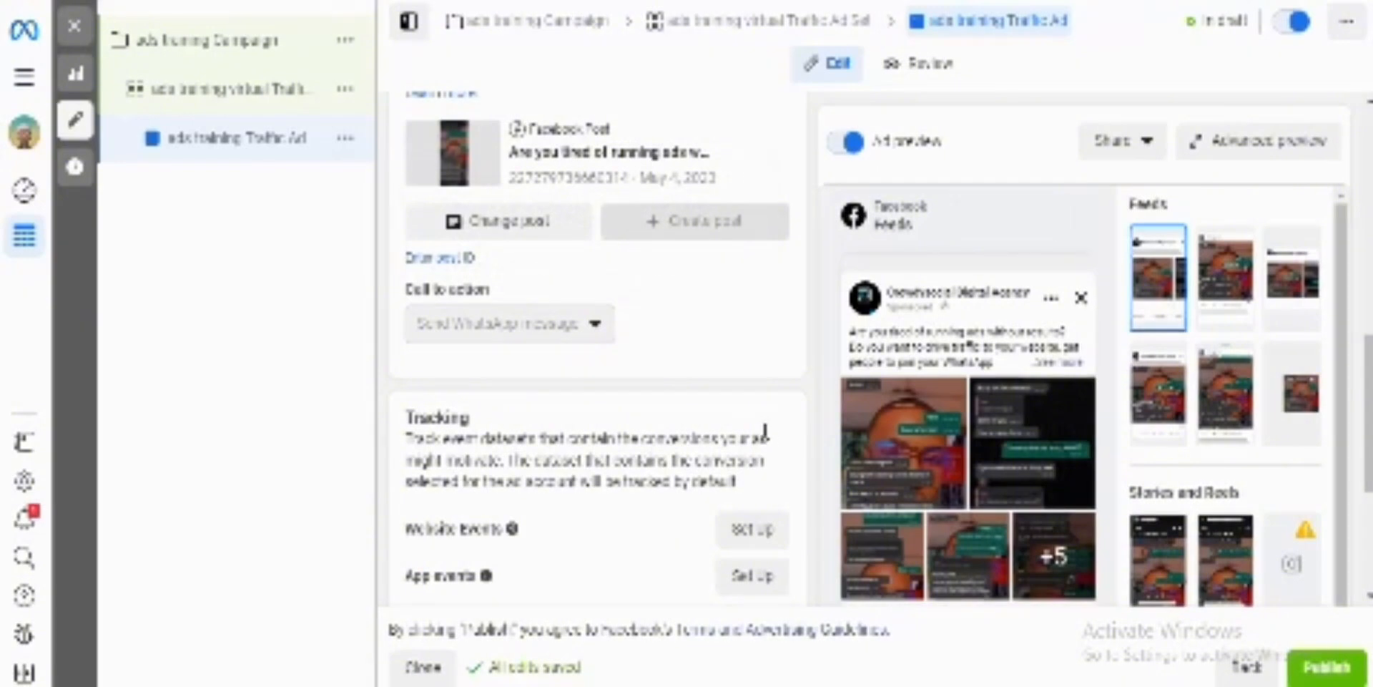
pyautogui.scroll(2, 764, 432)
pyautogui.scroll(4, 765, 432)
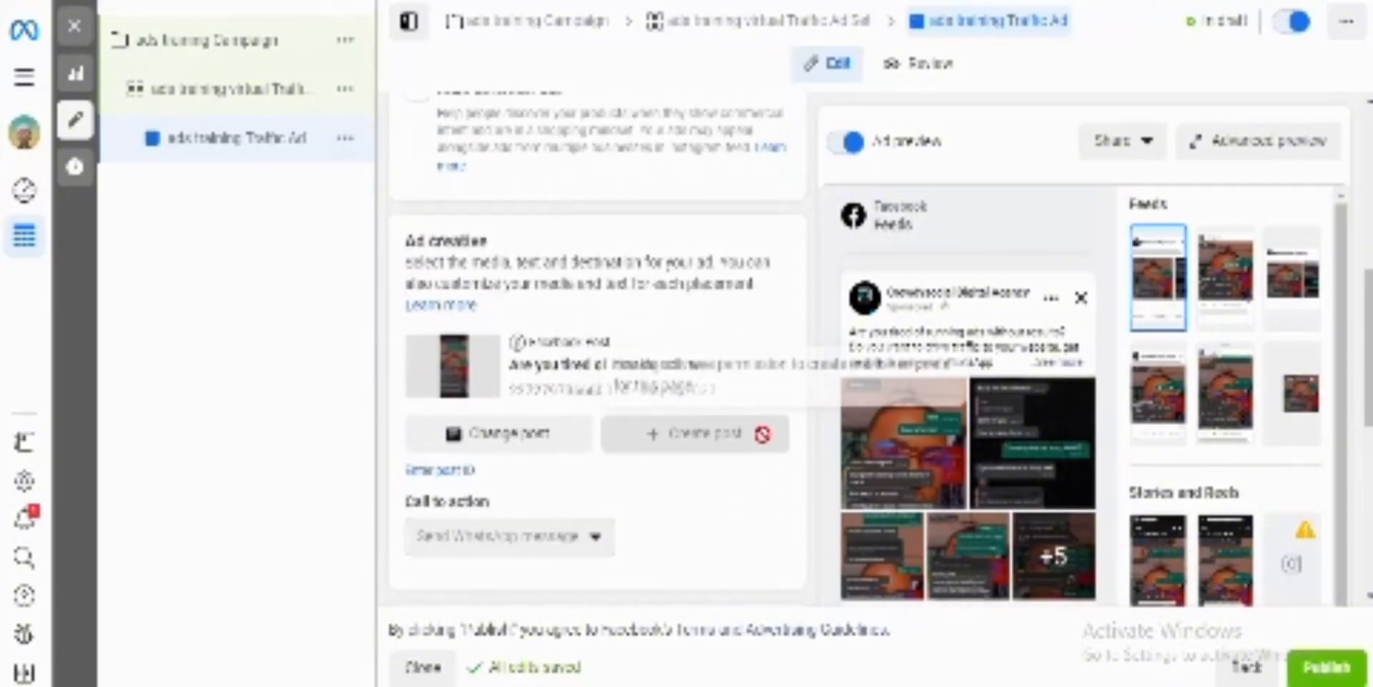
pyautogui.scroll(4, 499, 315)
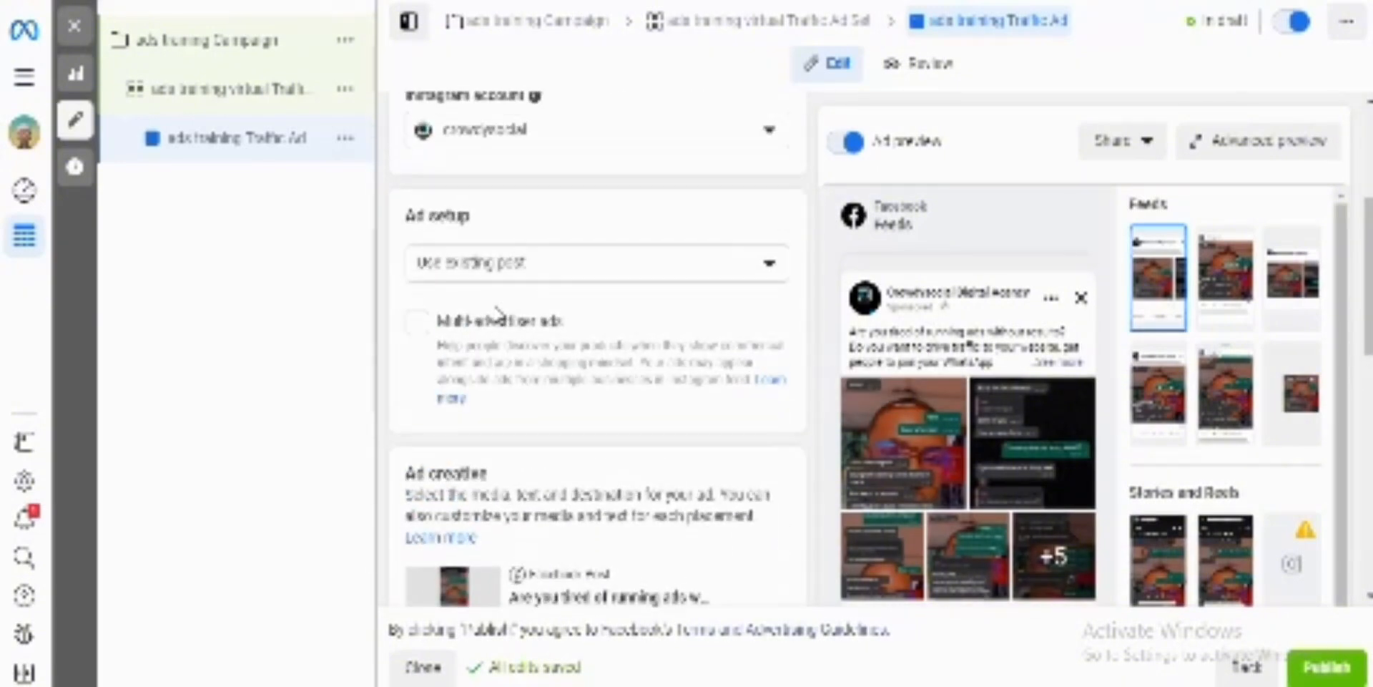
pyautogui.scroll(6, 499, 315)
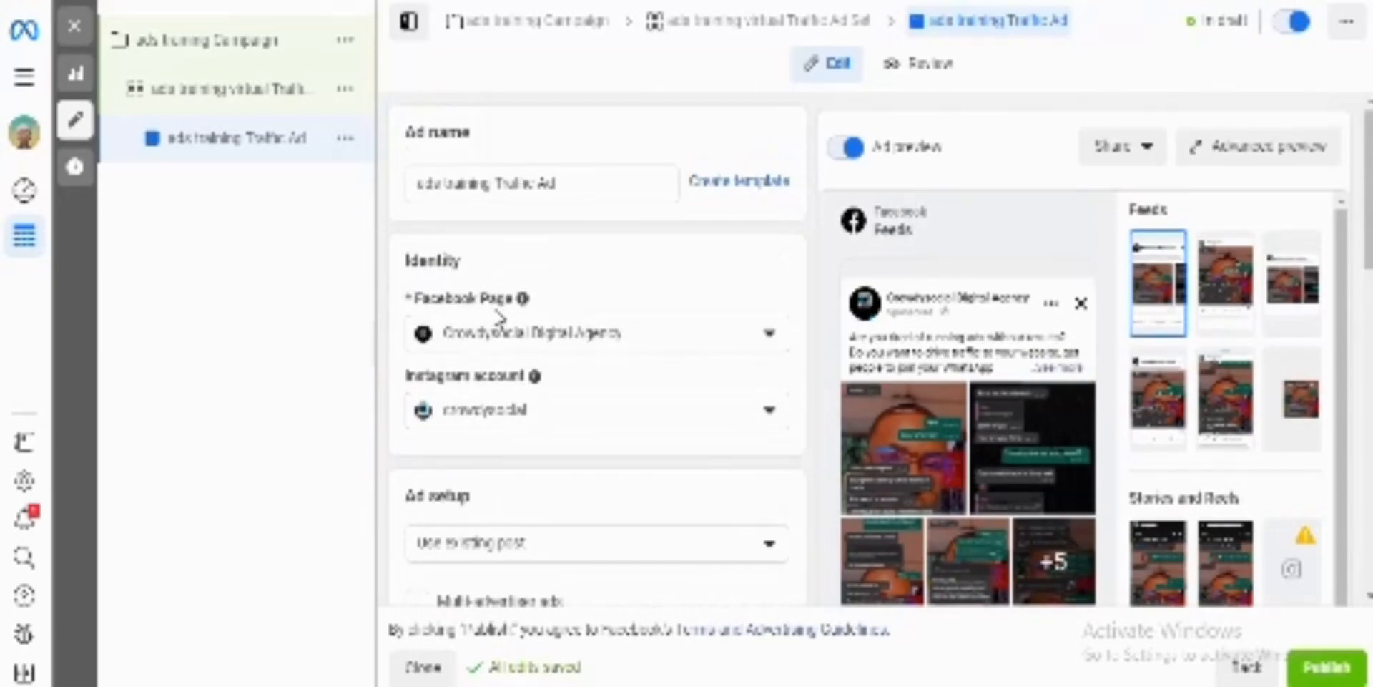
# Step: Change the ad's post to the May 29, 2023 Facebook photo post "VIDIQ is the best youtube tool ever made" and dismiss the URL notice
pyautogui.scroll(-13, 500, 315)
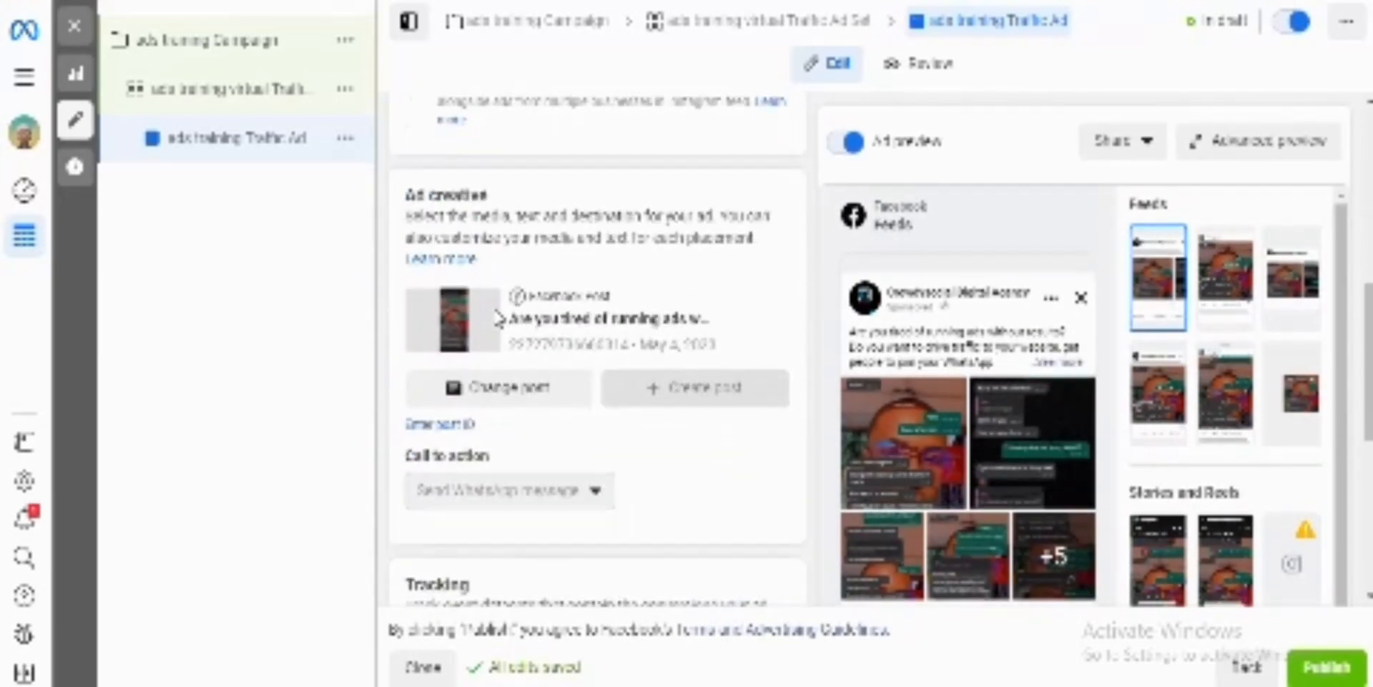
pyautogui.click(494, 384)
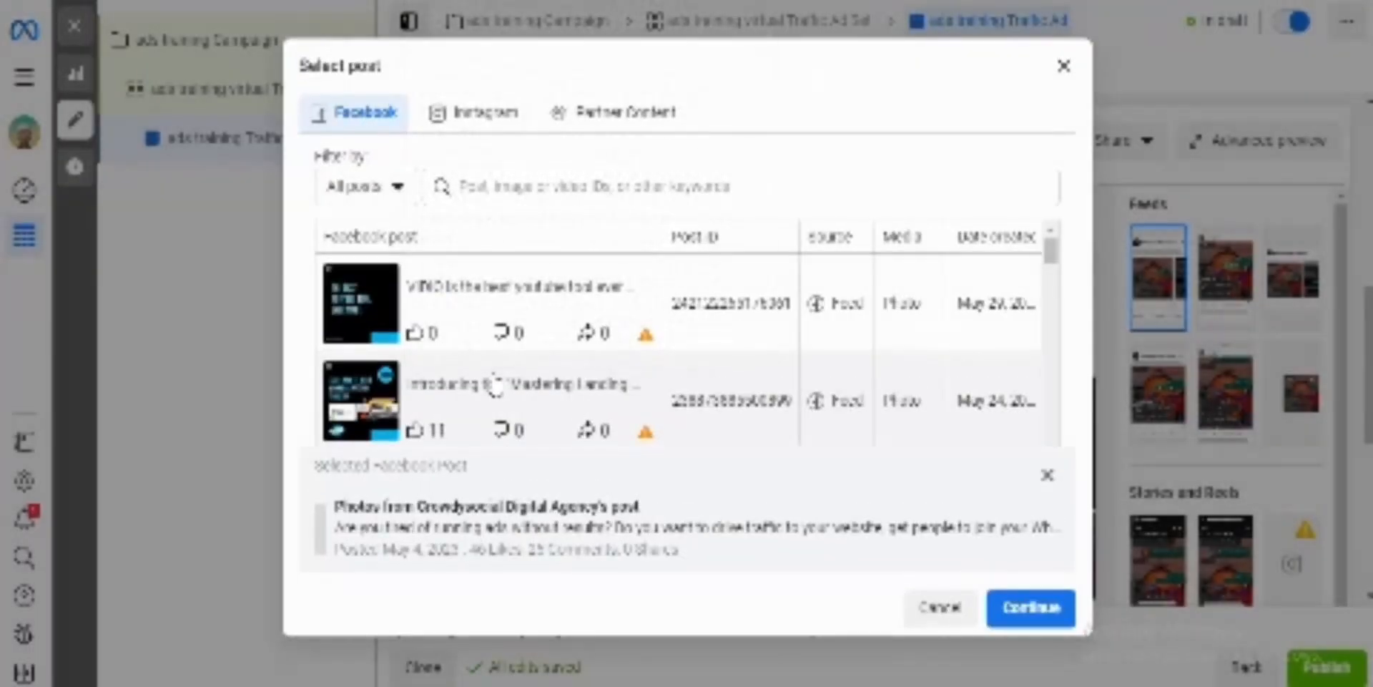
pyautogui.click(412, 330)
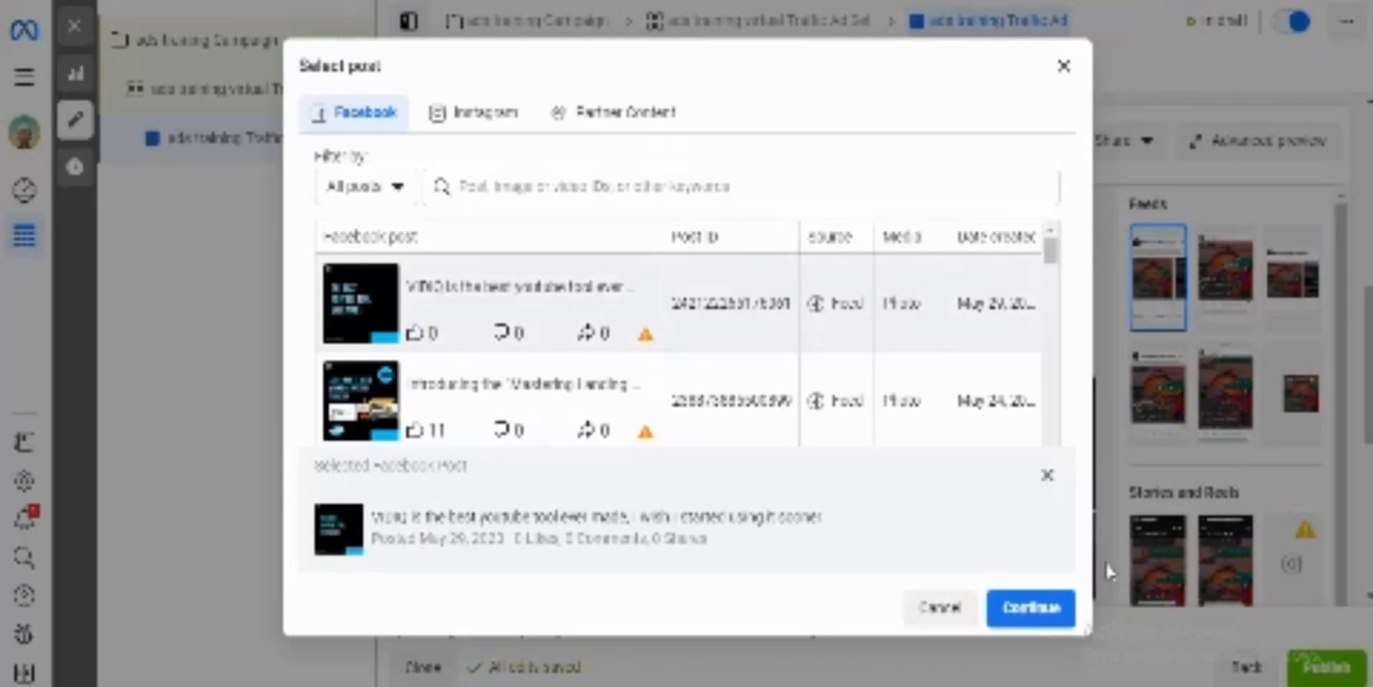
pyautogui.click(1030, 608)
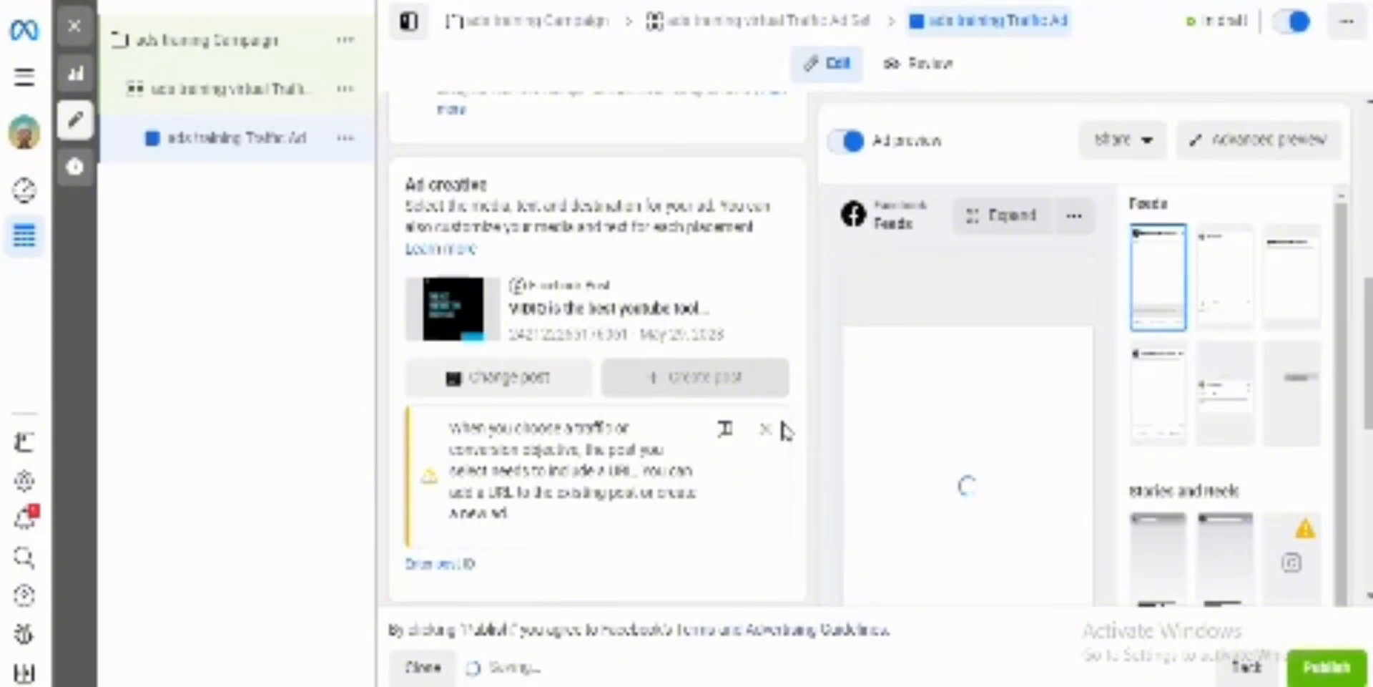
pyautogui.click(764, 430)
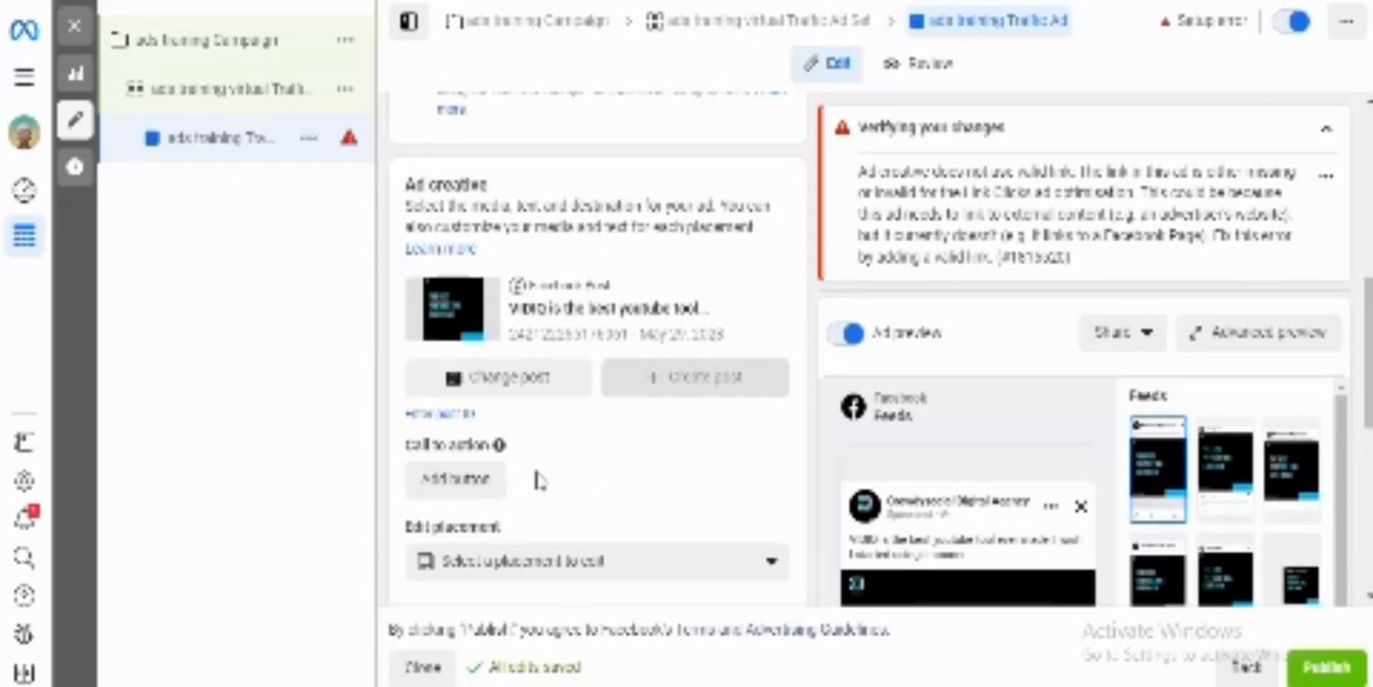
# Step: Check the tracking, call to action and ad setup sections with the VIDIQ post selected
pyautogui.scroll(-7, 642, 485)
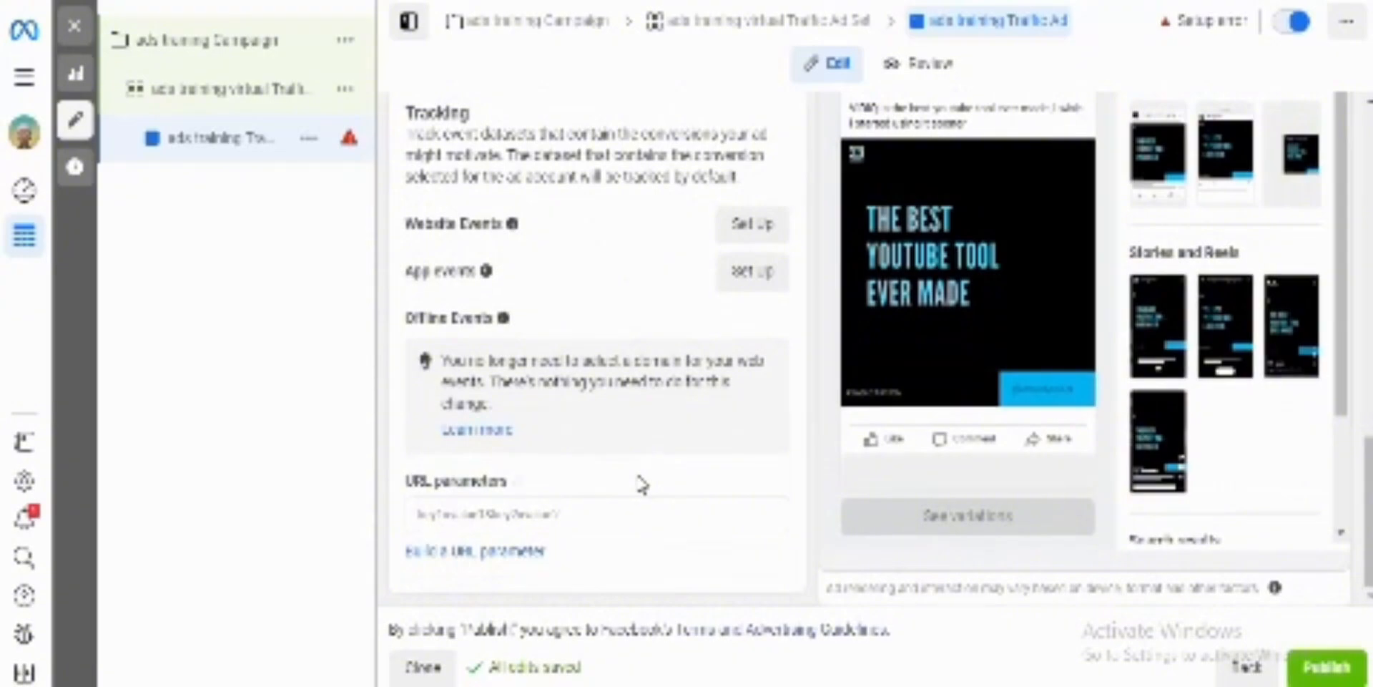
pyautogui.scroll(10, 641, 484)
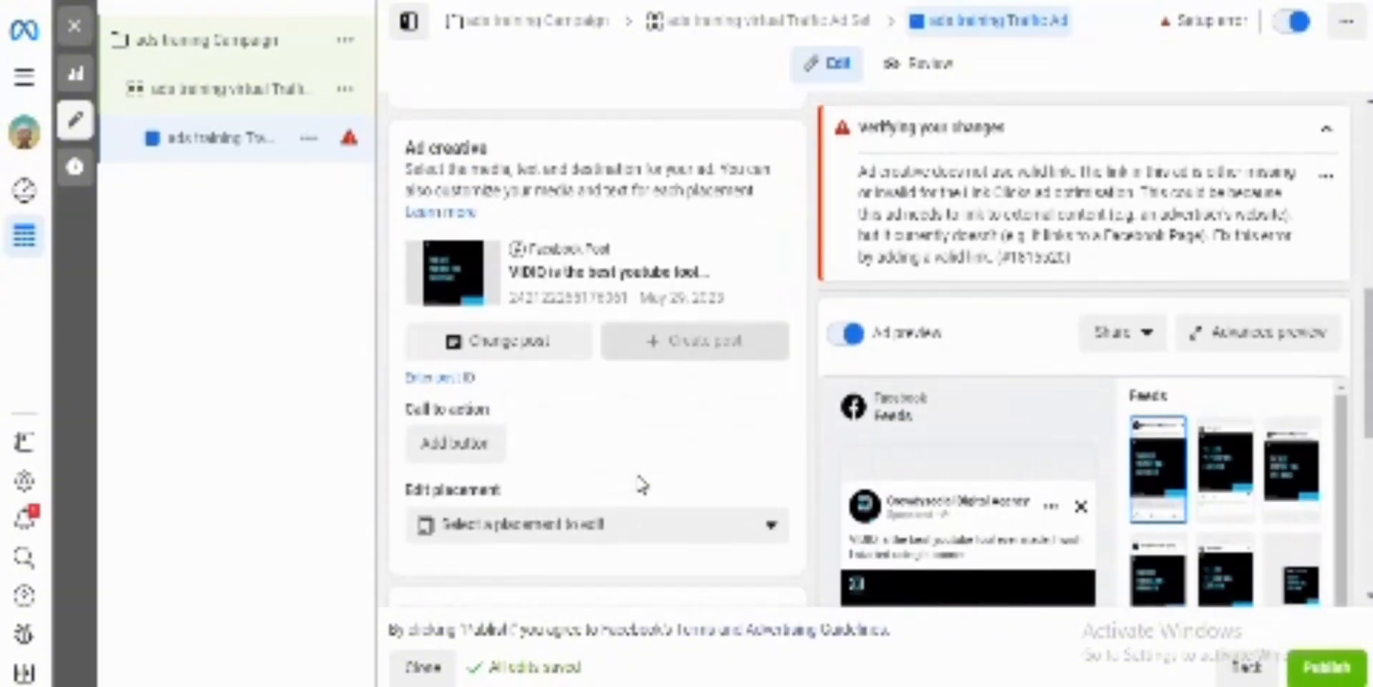
pyautogui.scroll(2, 641, 485)
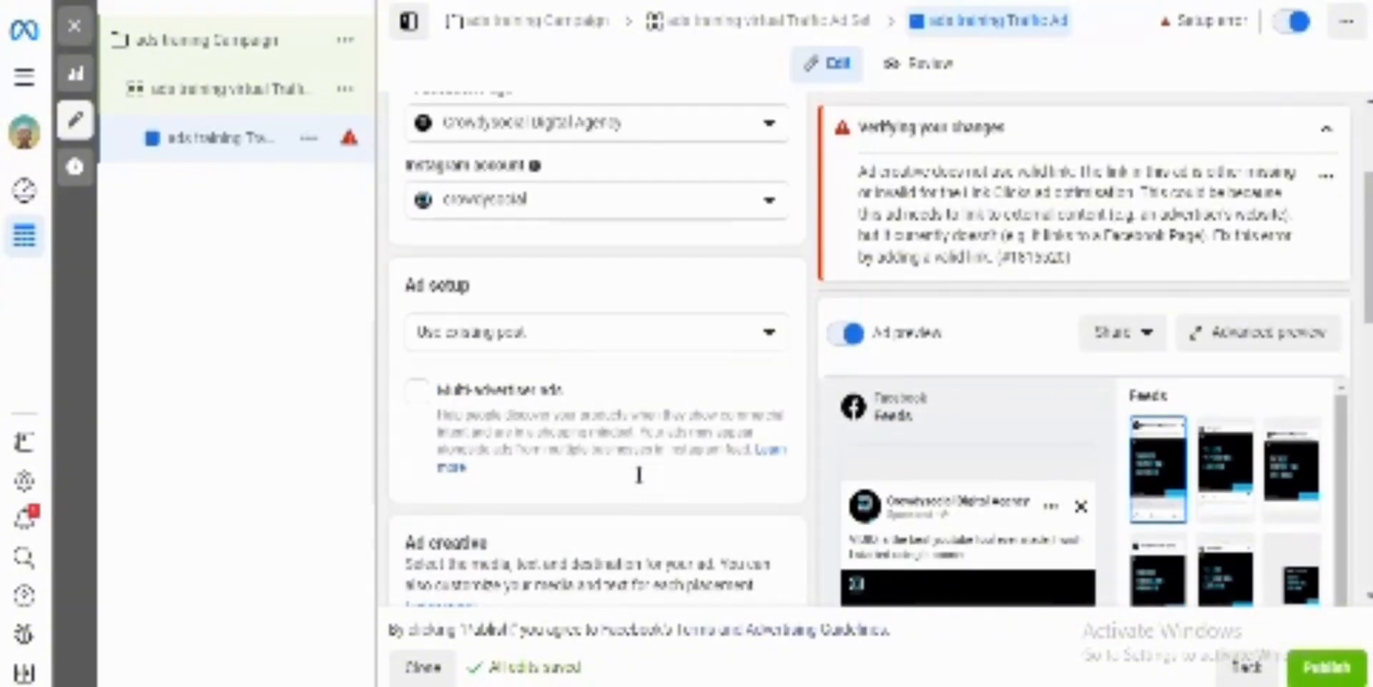
pyautogui.scroll(4, 640, 479)
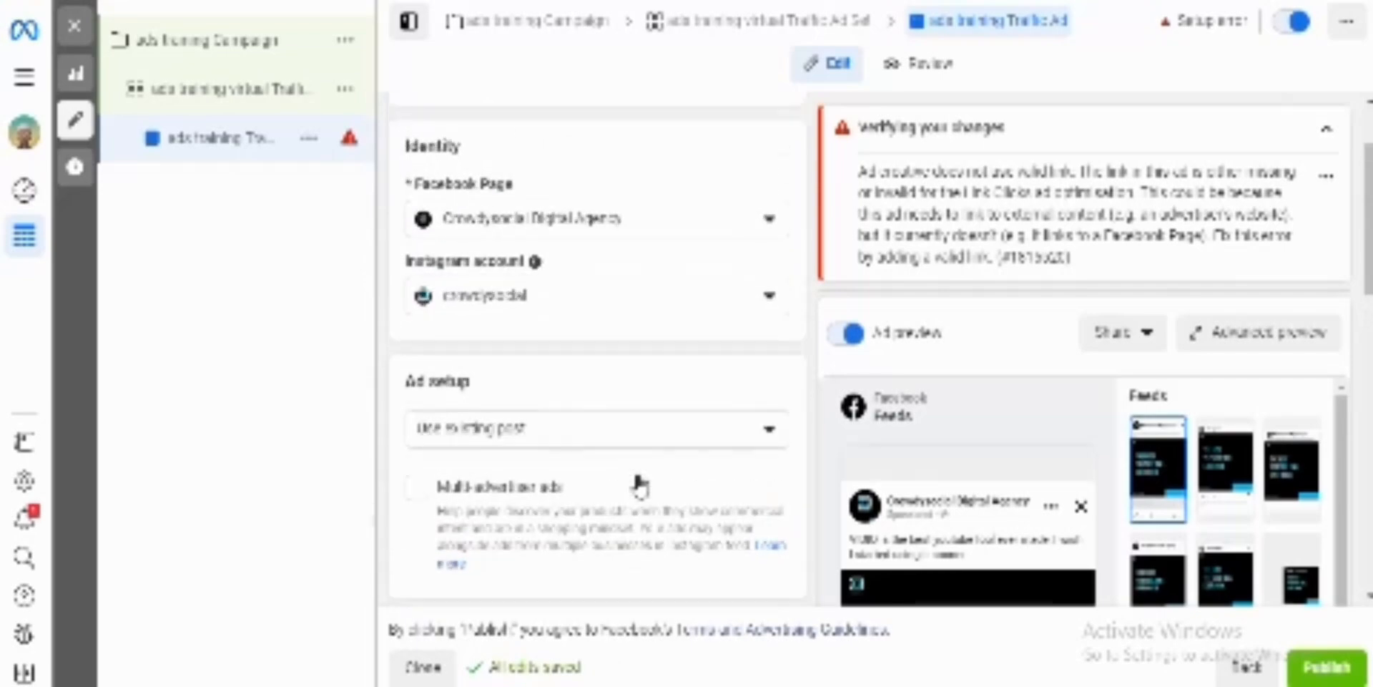
# Step: Start adding a call to action to the selected VIDIQ post and look through the available button options
pyautogui.scroll(-10, 642, 485)
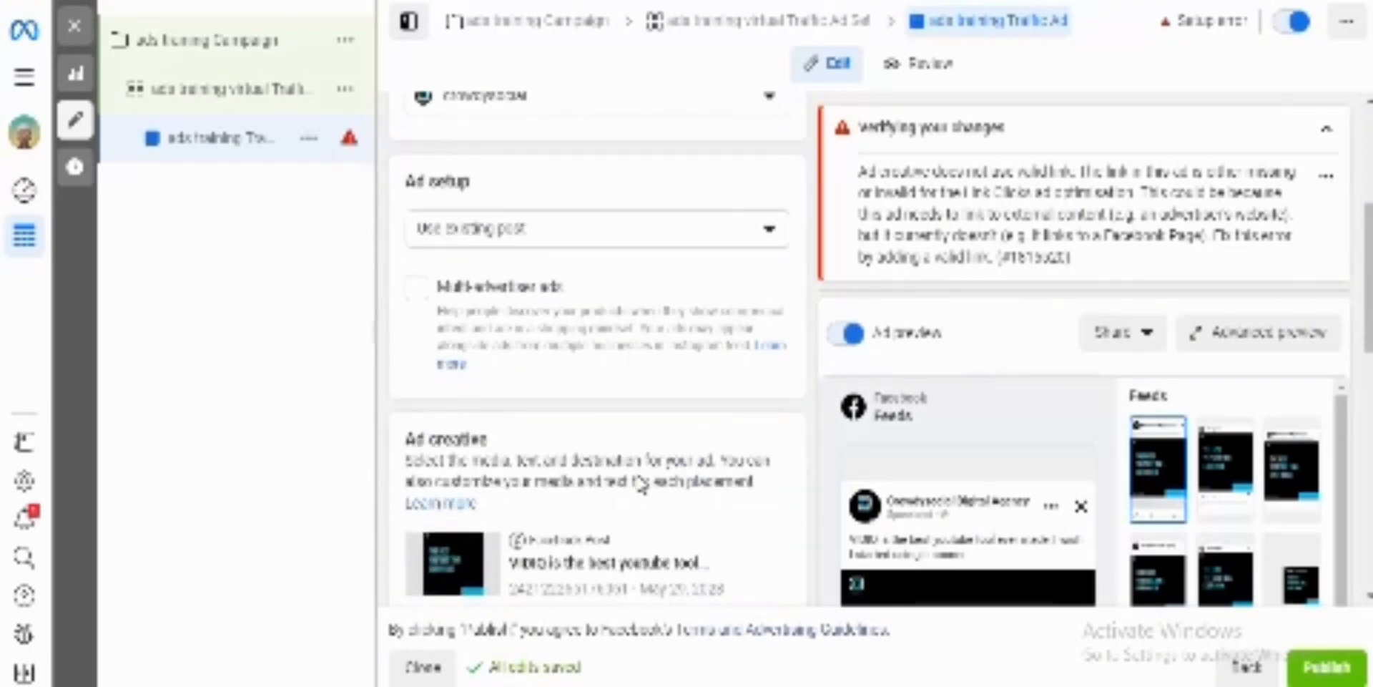
pyautogui.scroll(-1, 641, 485)
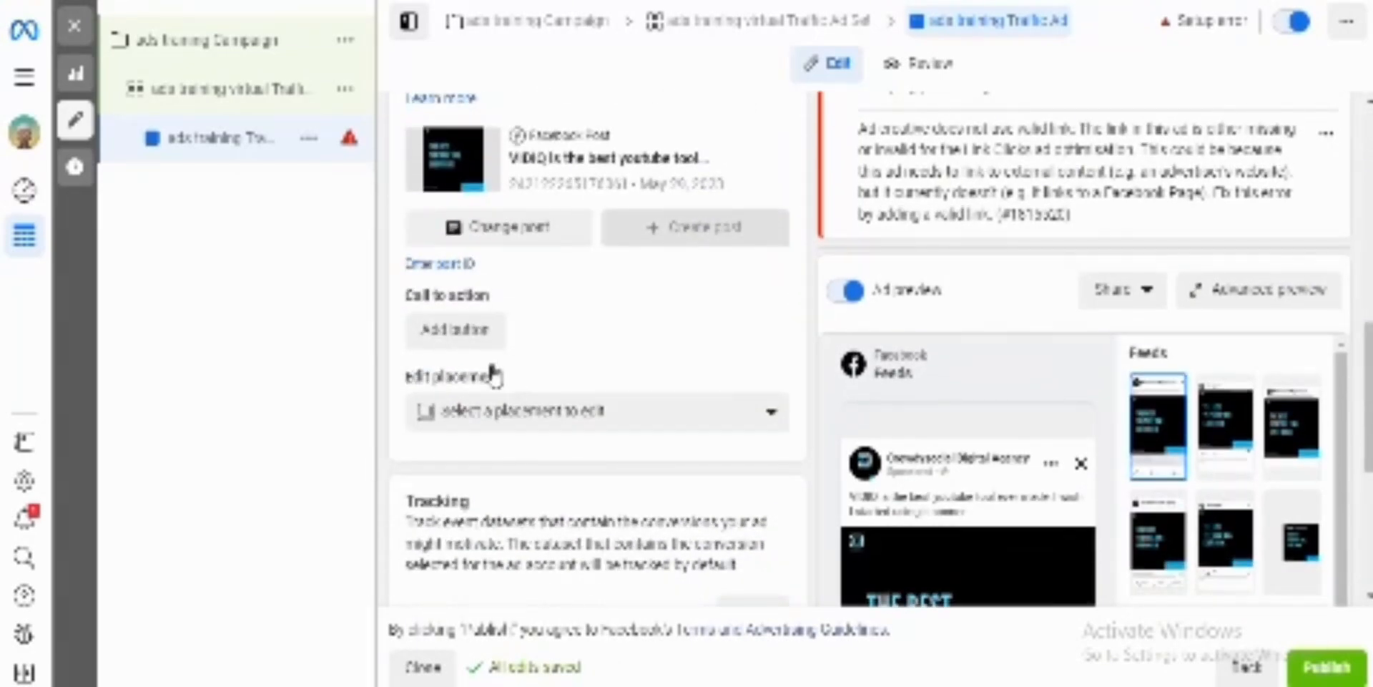
pyautogui.click(458, 335)
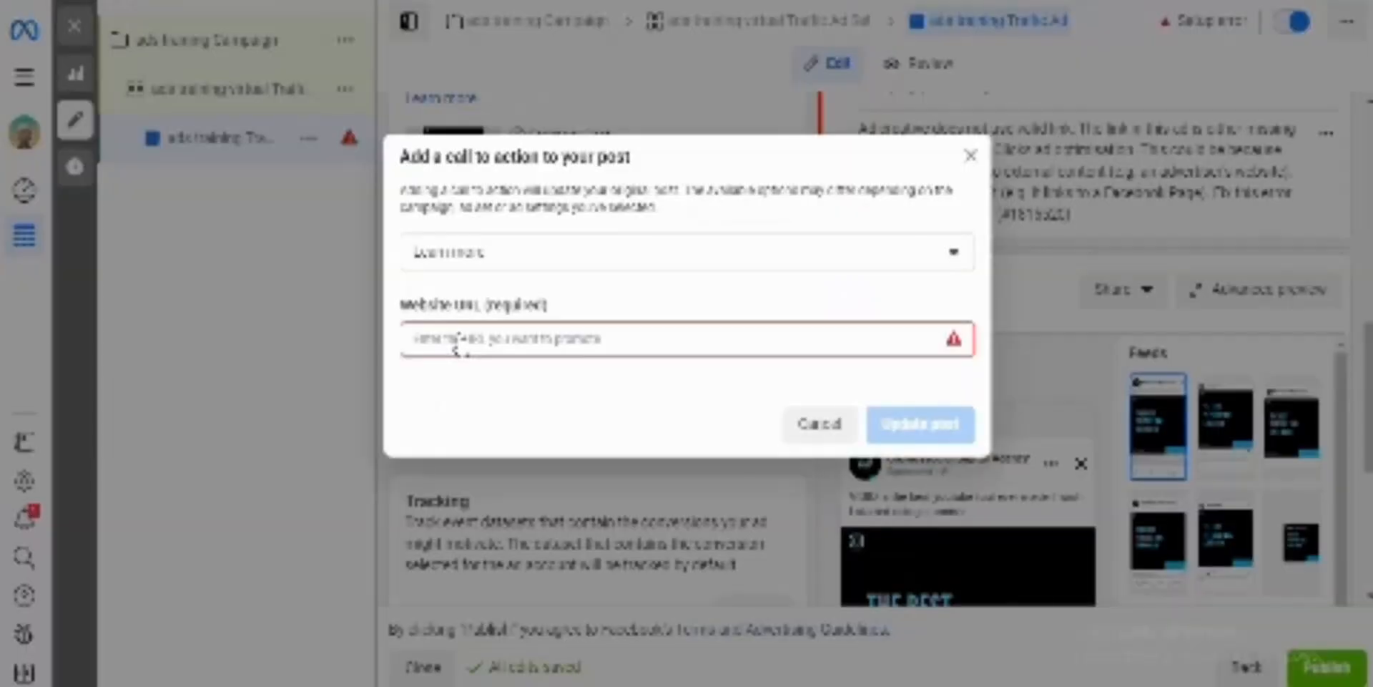
pyautogui.click(569, 261)
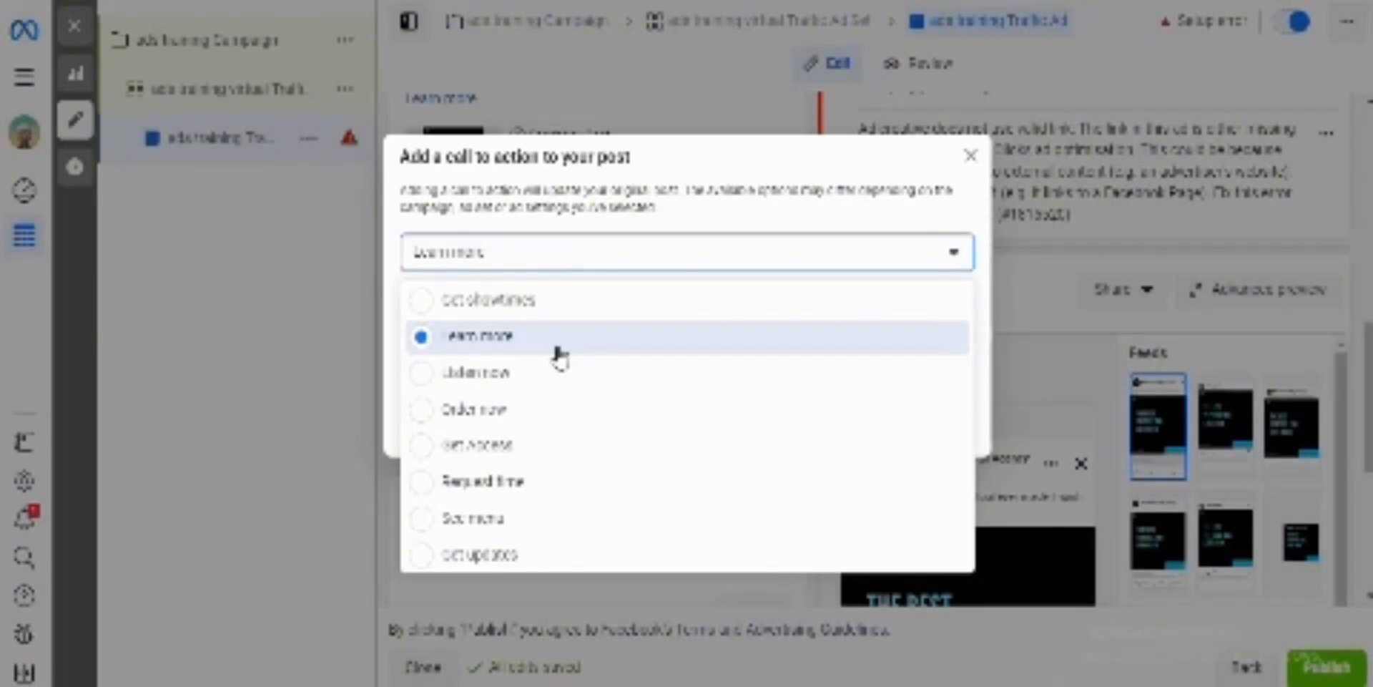
pyautogui.scroll(-2, 558, 527)
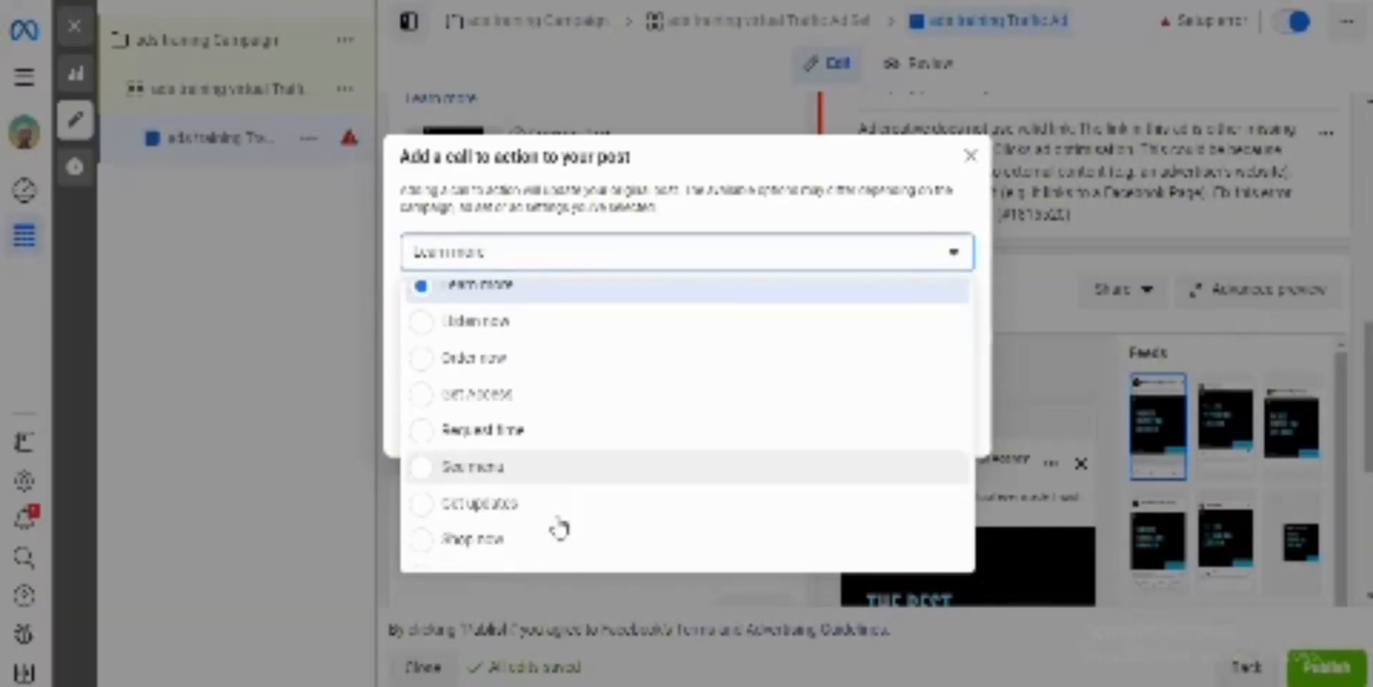
pyautogui.scroll(-2, 558, 527)
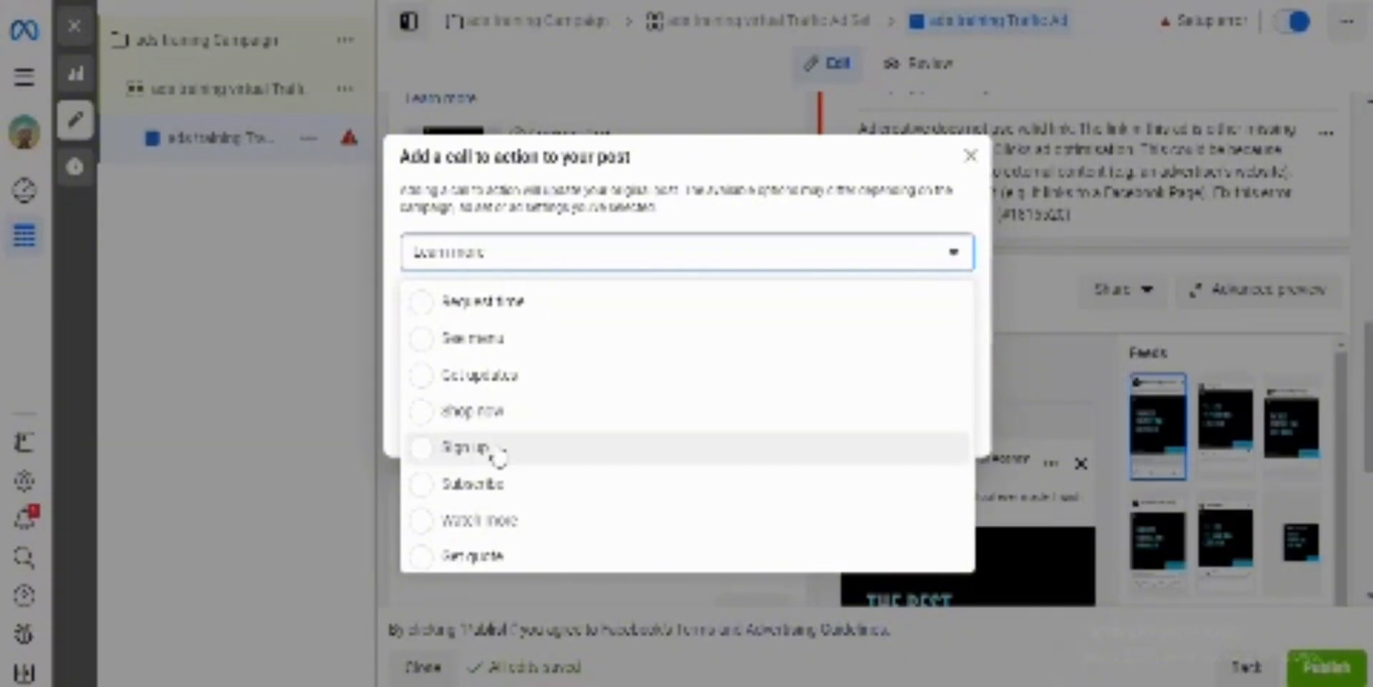
pyautogui.scroll(-2, 485, 501)
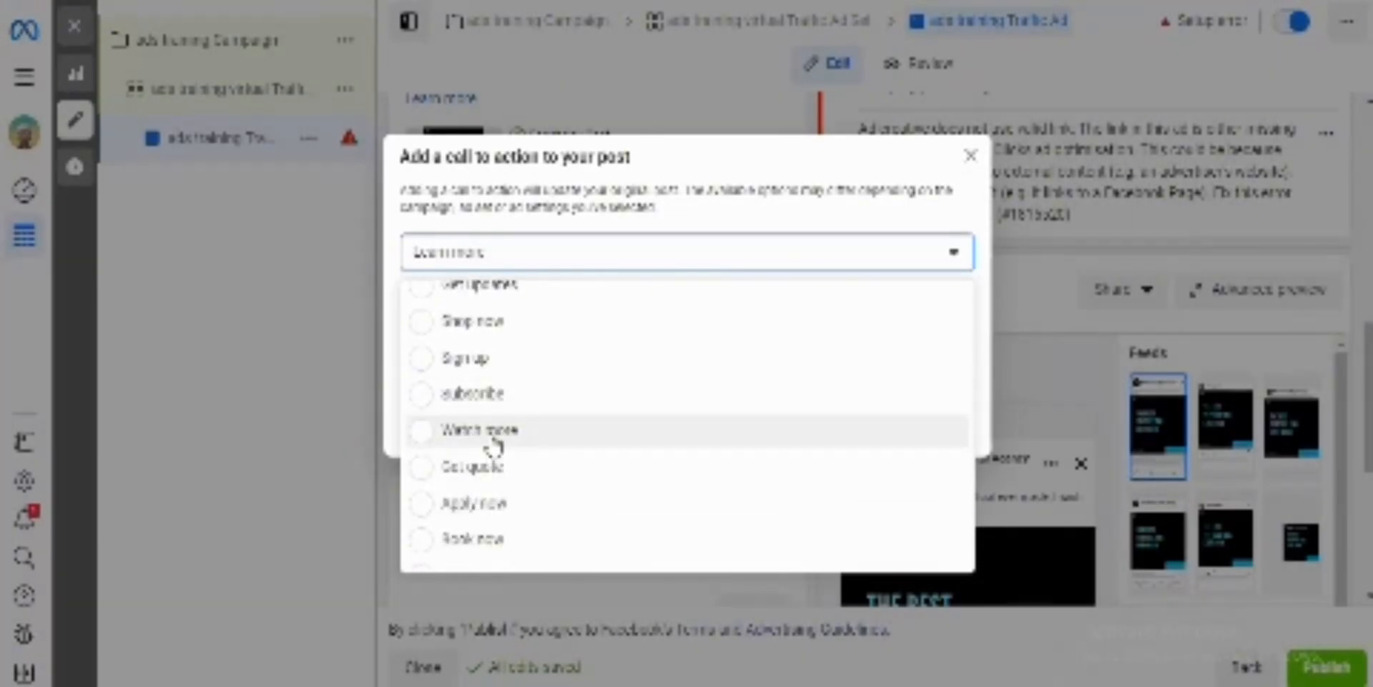
pyautogui.scroll(-2, 527, 474)
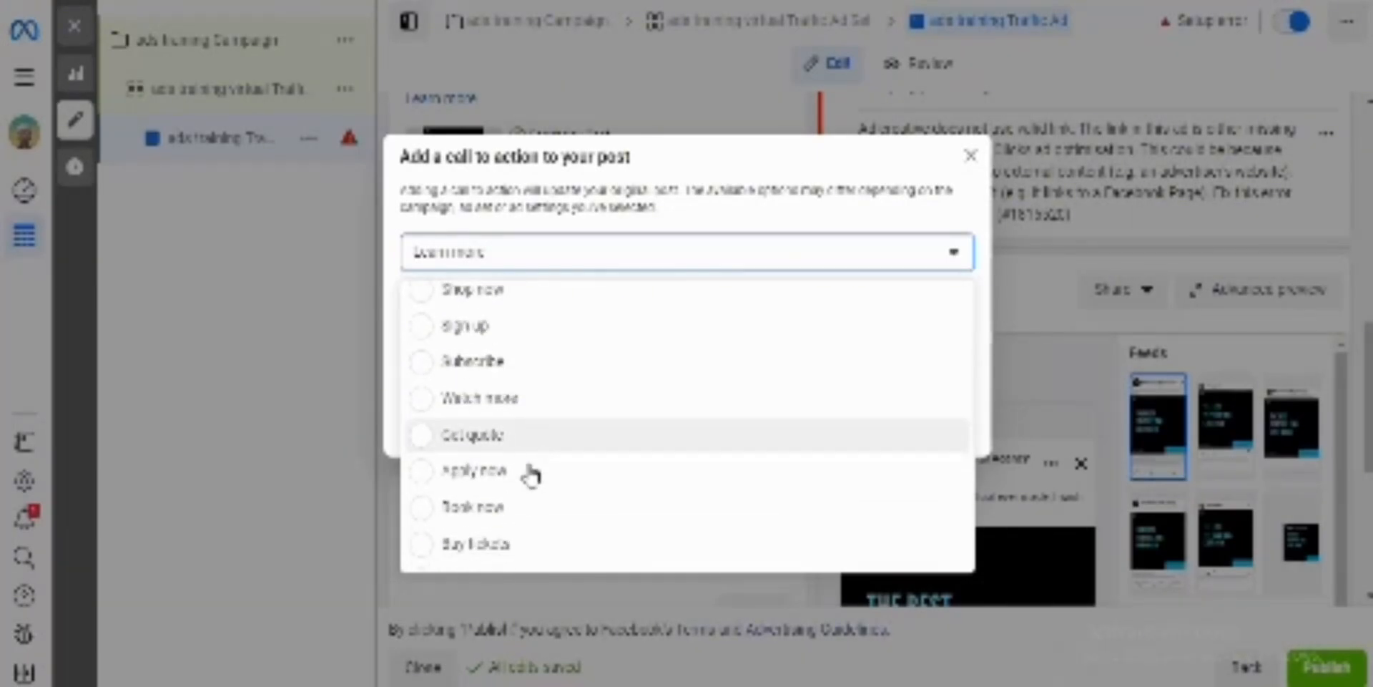
pyautogui.scroll(-2, 509, 529)
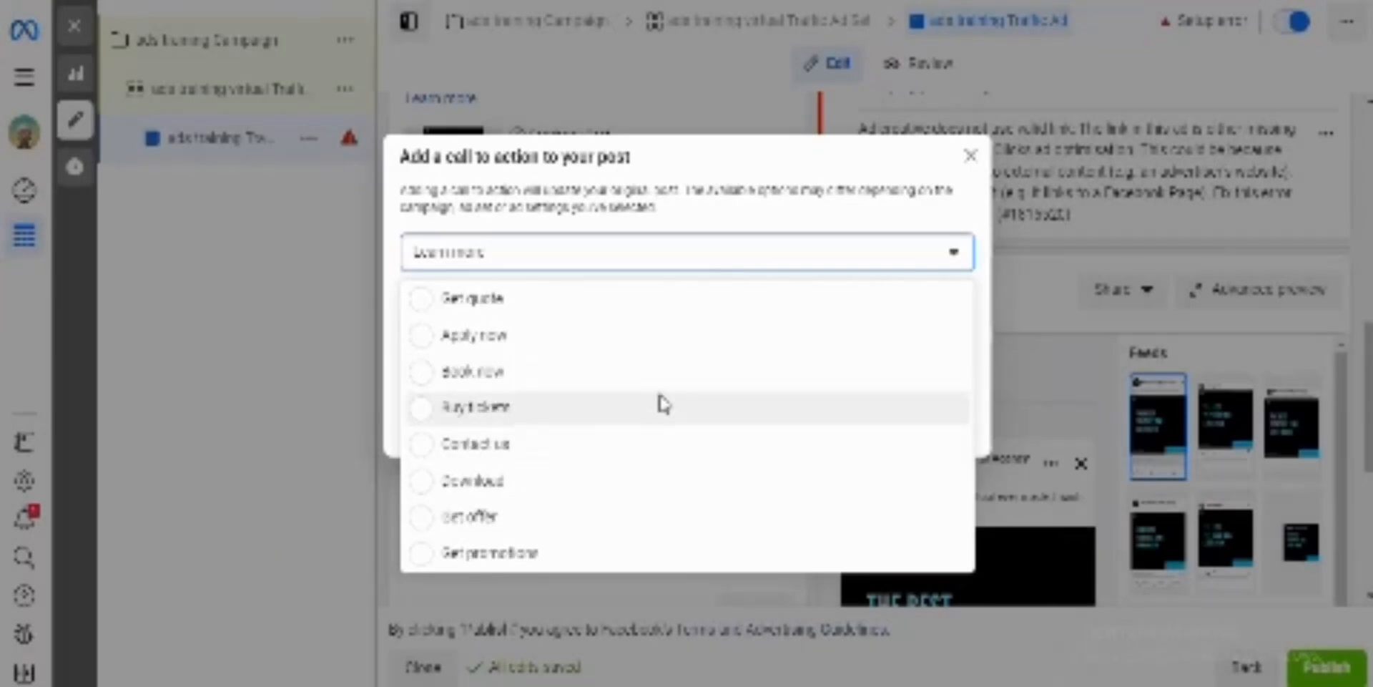
pyautogui.scroll(-5, 659, 401)
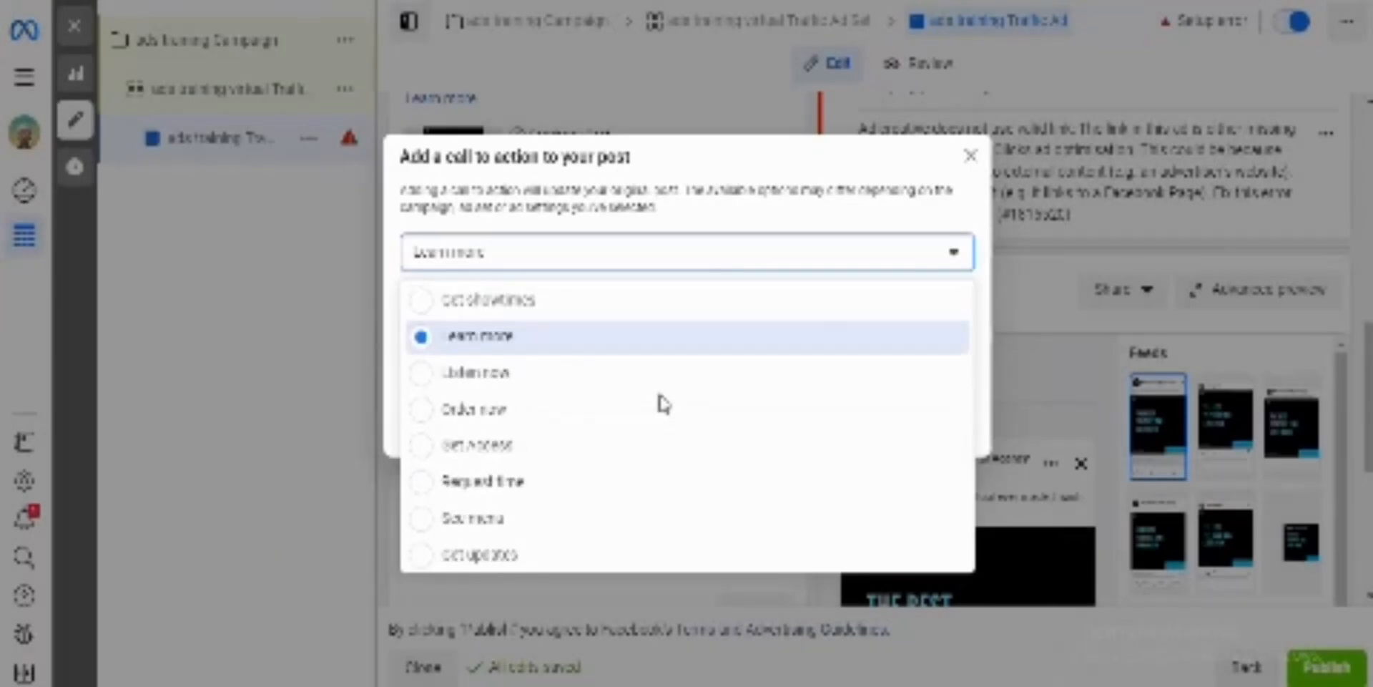
pyautogui.click(605, 350)
pyautogui.click(538, 339)
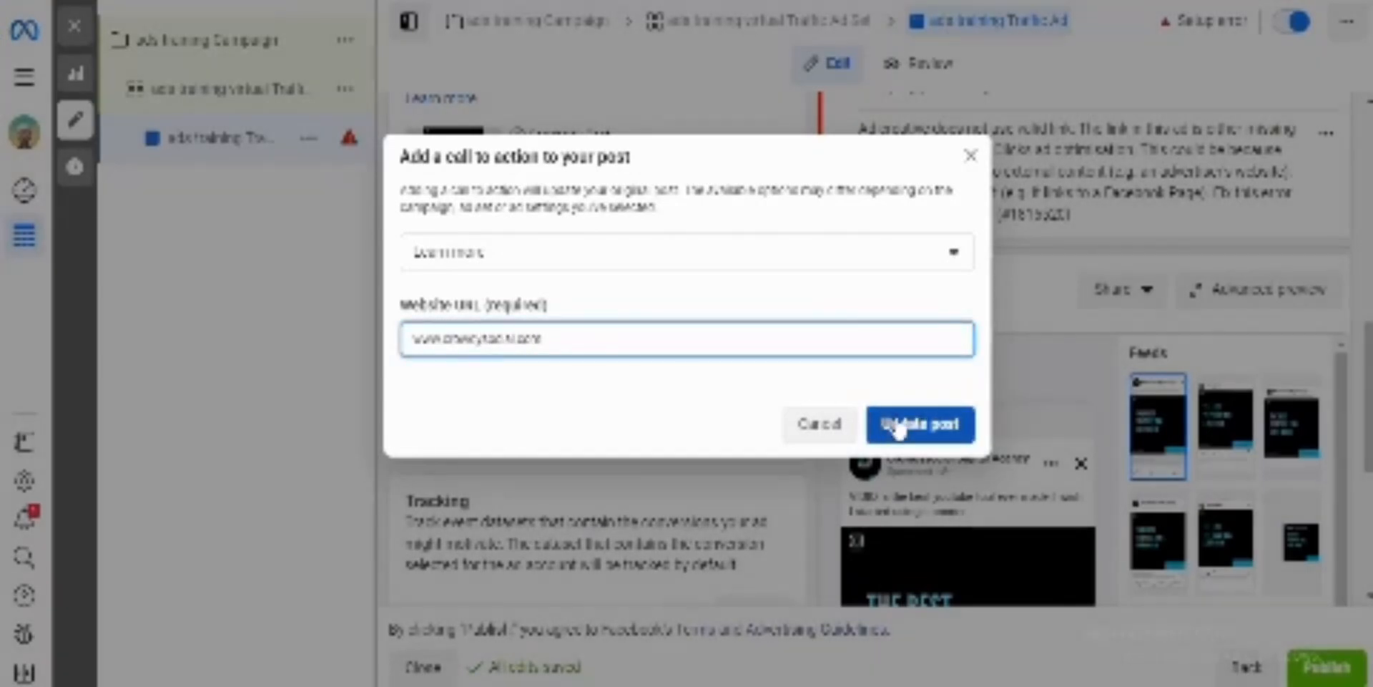
pyautogui.click(903, 428)
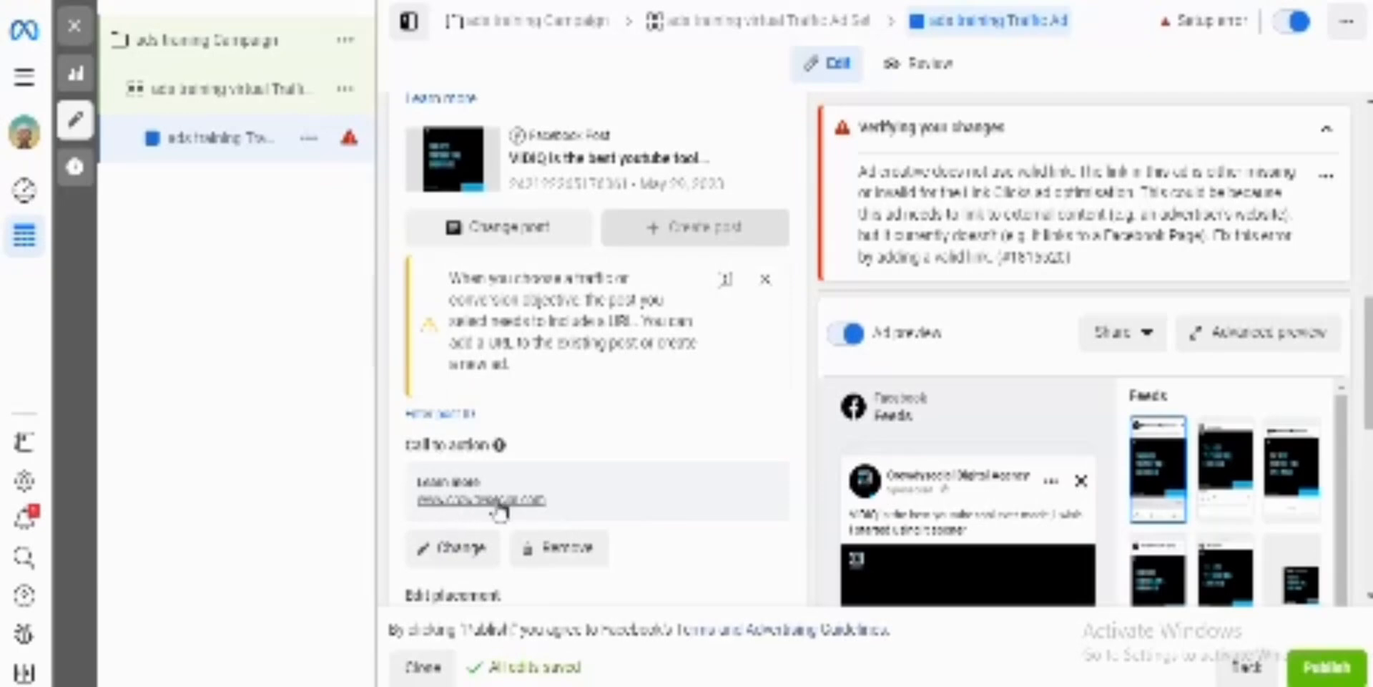
# Step: Check the tracking section and ad preview, and dismiss the URL notice in the ad creative section
pyautogui.scroll(-3, 958, 479)
pyautogui.scroll(-5, 986, 492)
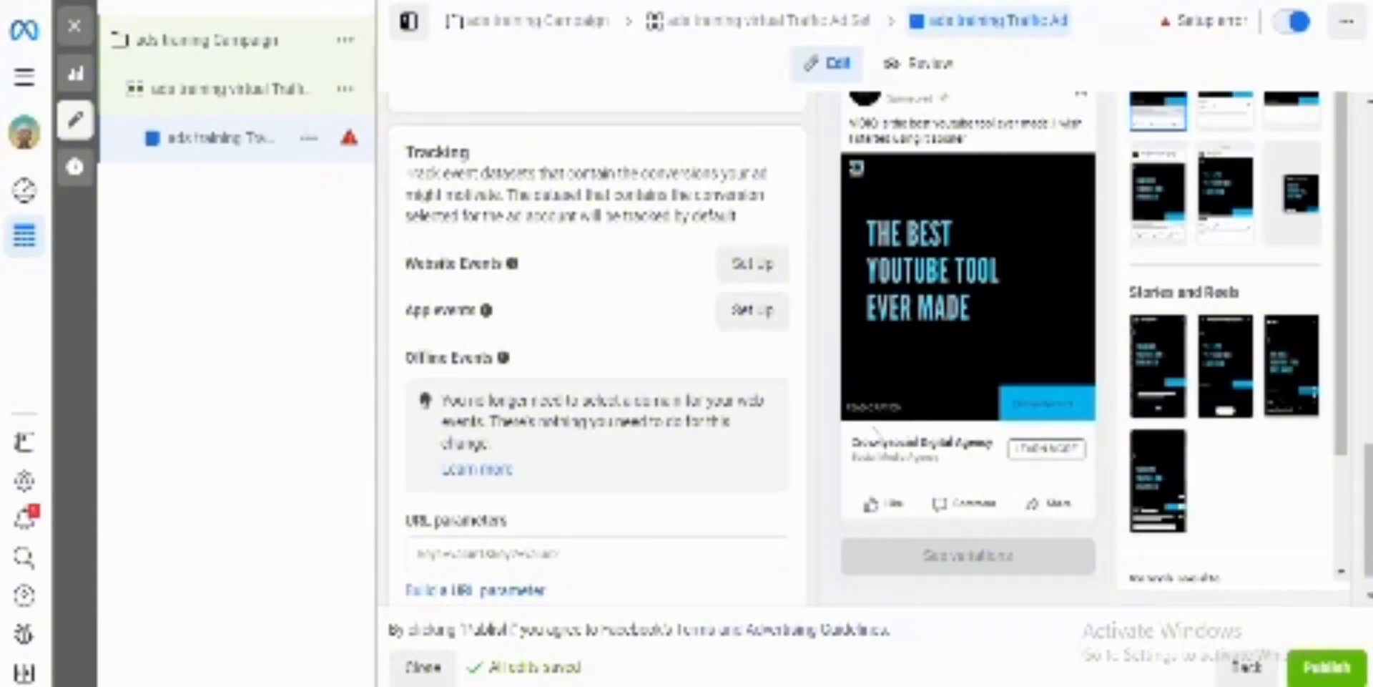
pyautogui.scroll(2, 653, 304)
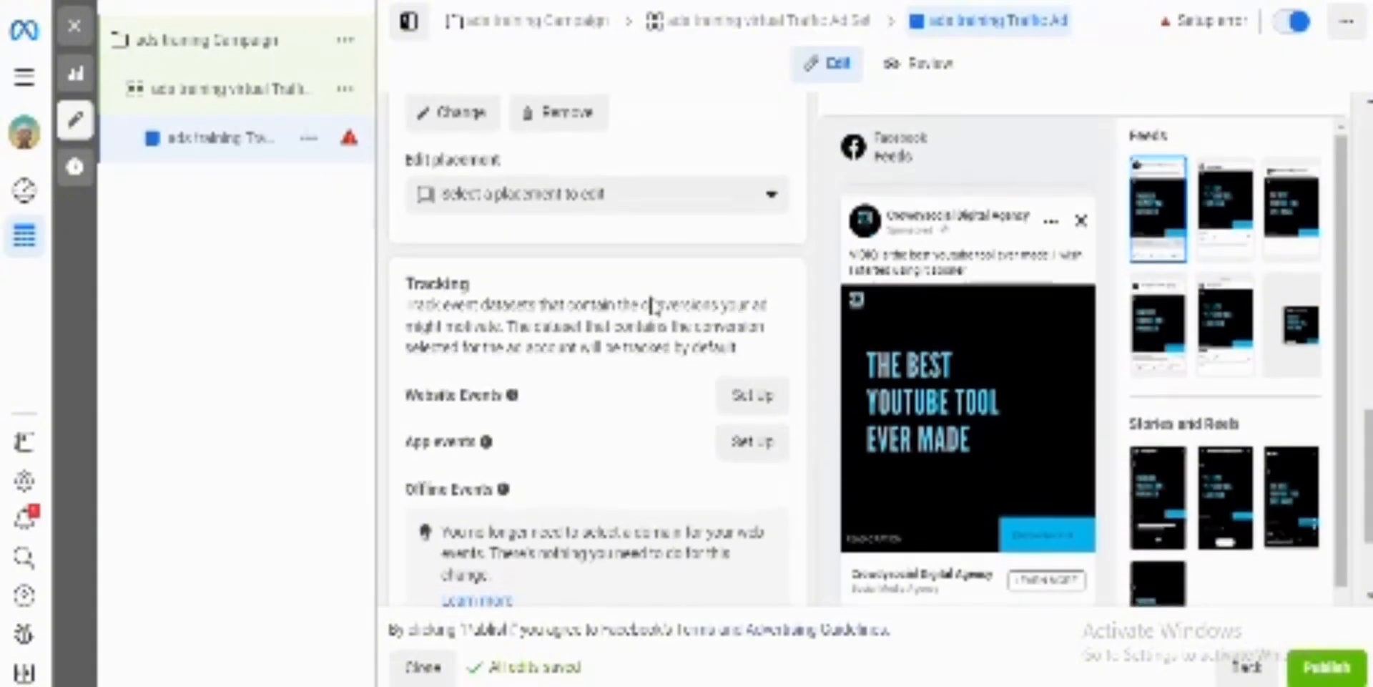
pyautogui.scroll(-2, 652, 304)
pyautogui.scroll(6, 652, 304)
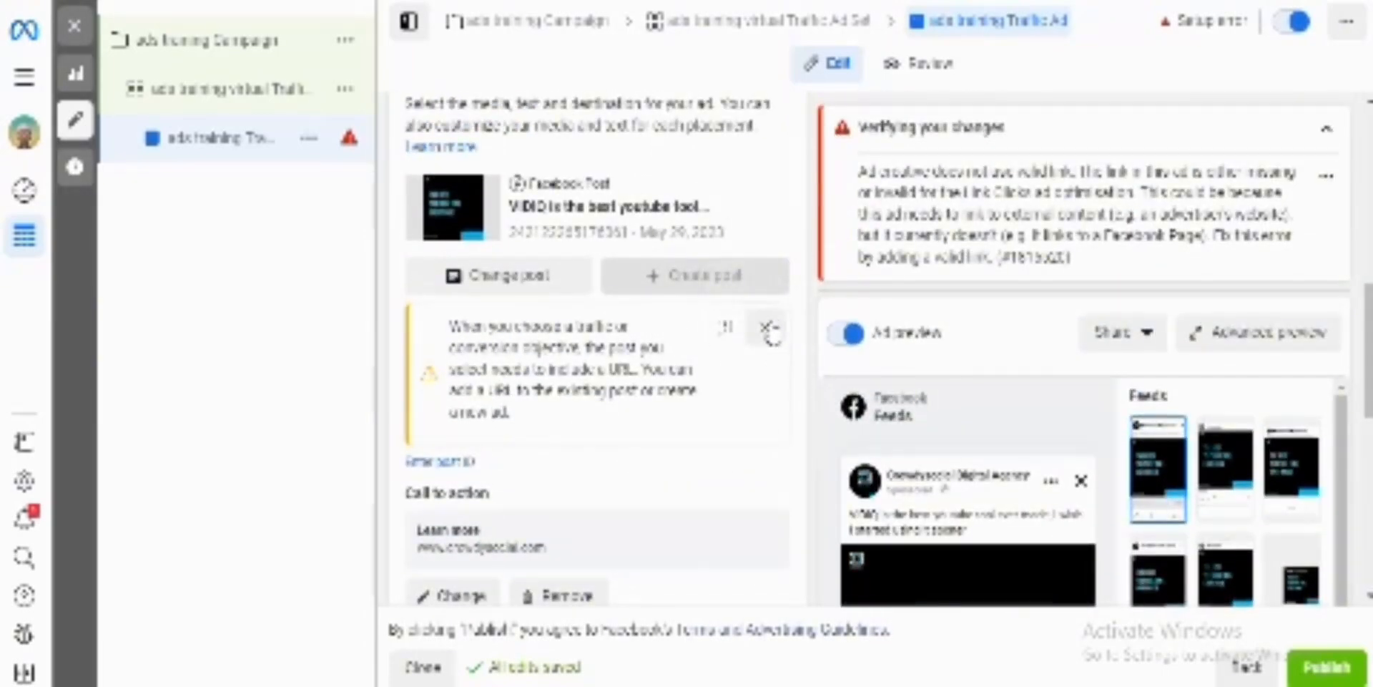
pyautogui.click(765, 327)
# Step: Review the selected post, its call to action, the placement editing option and the tracking section
pyautogui.scroll(3, 685, 476)
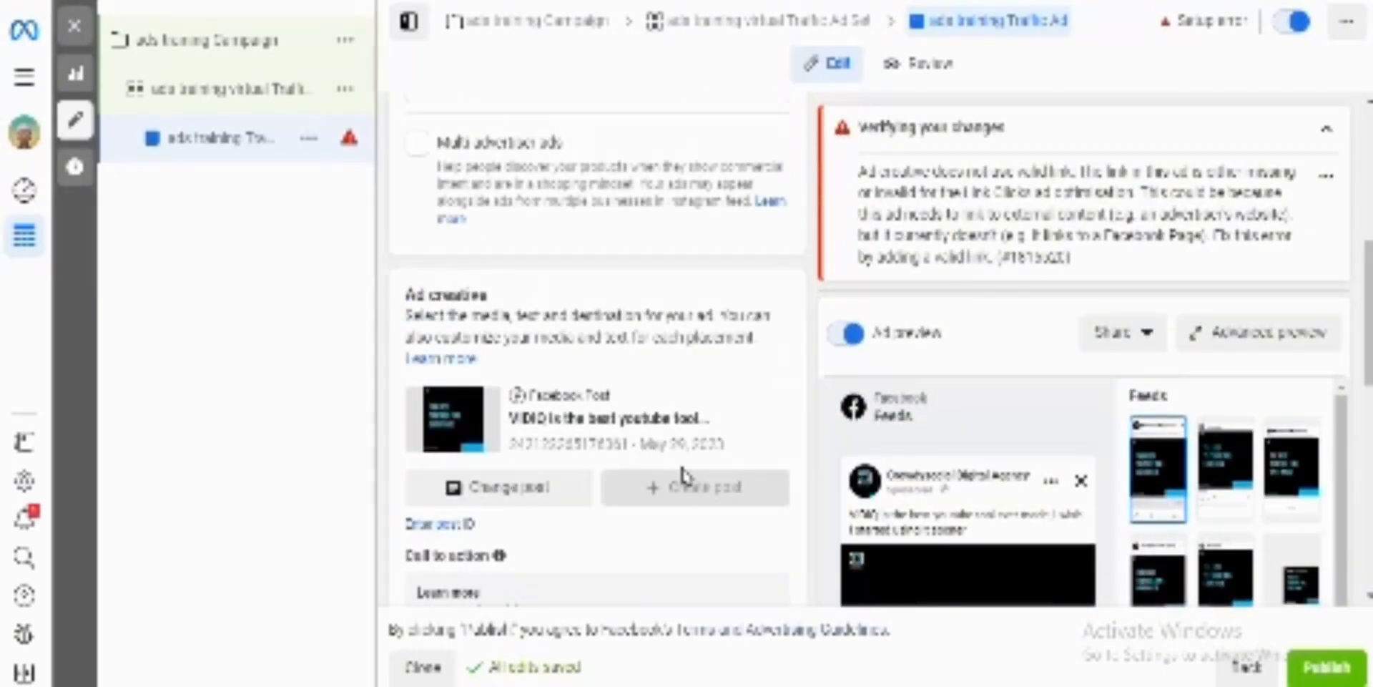
pyautogui.scroll(-6, 681, 470)
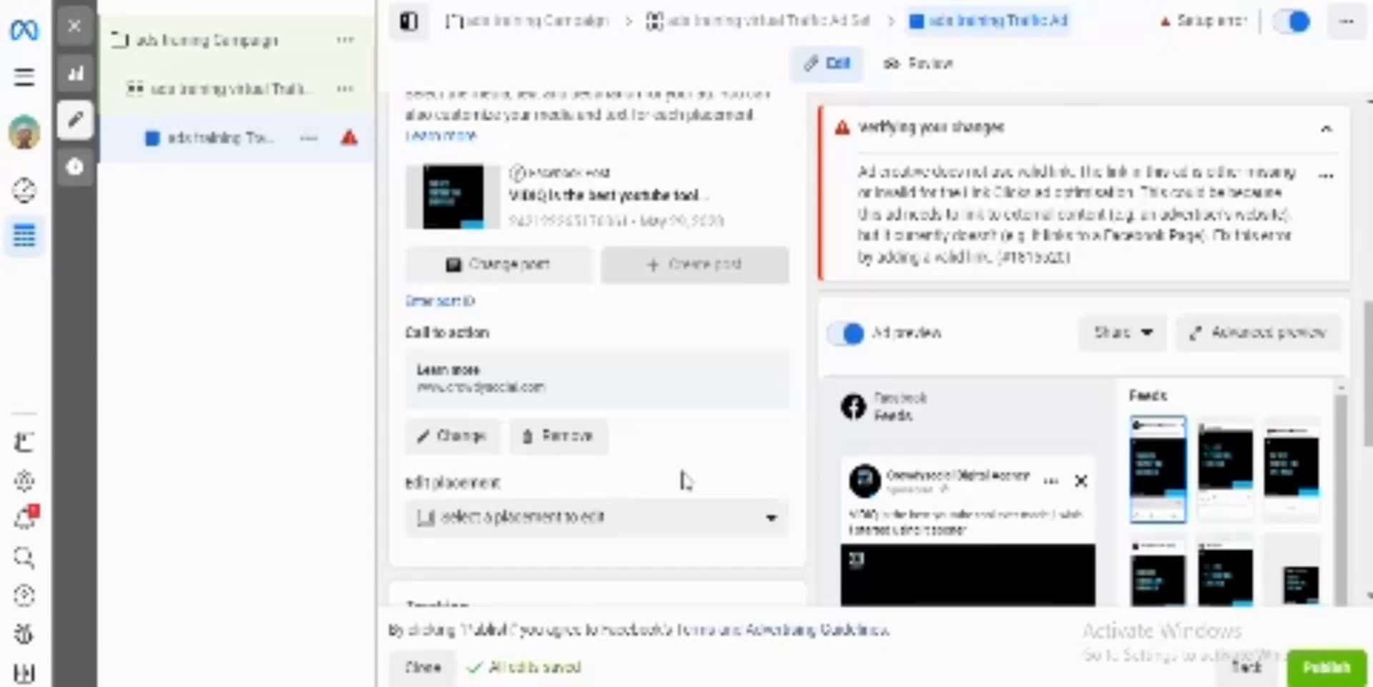
pyautogui.scroll(-5, 680, 479)
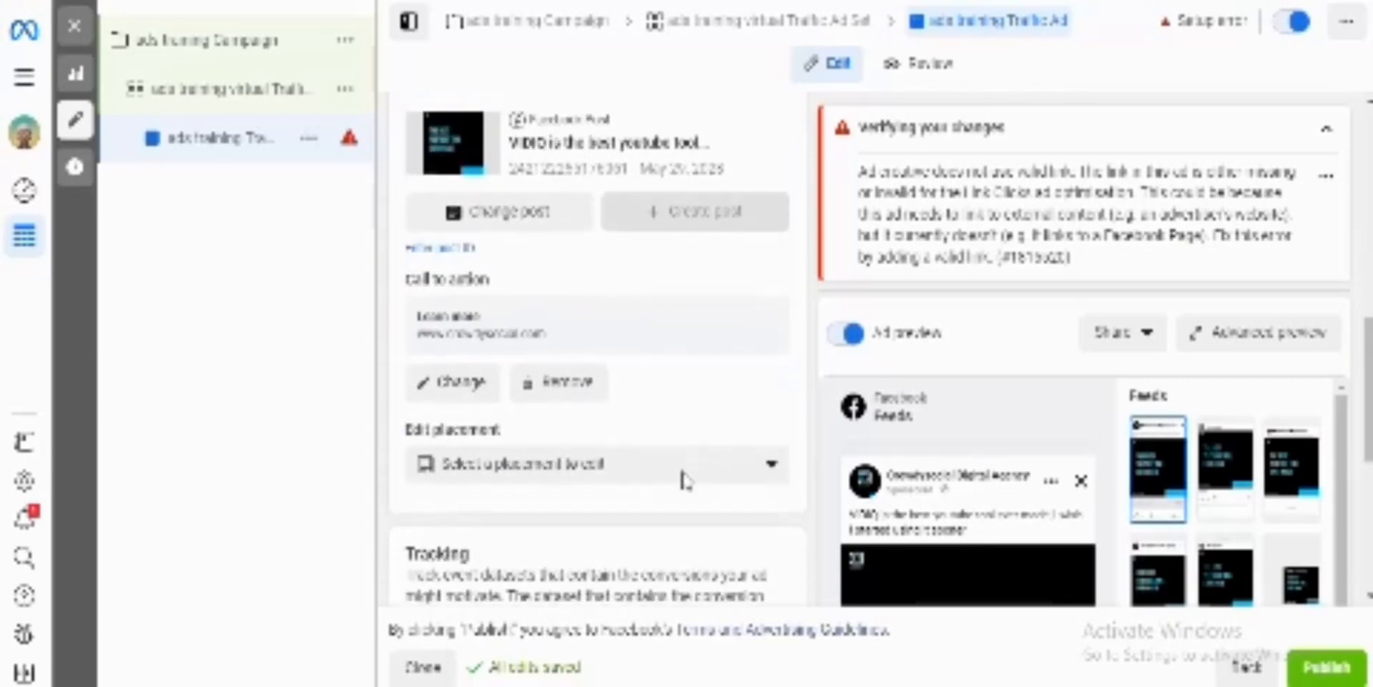
pyautogui.scroll(-2, 683, 480)
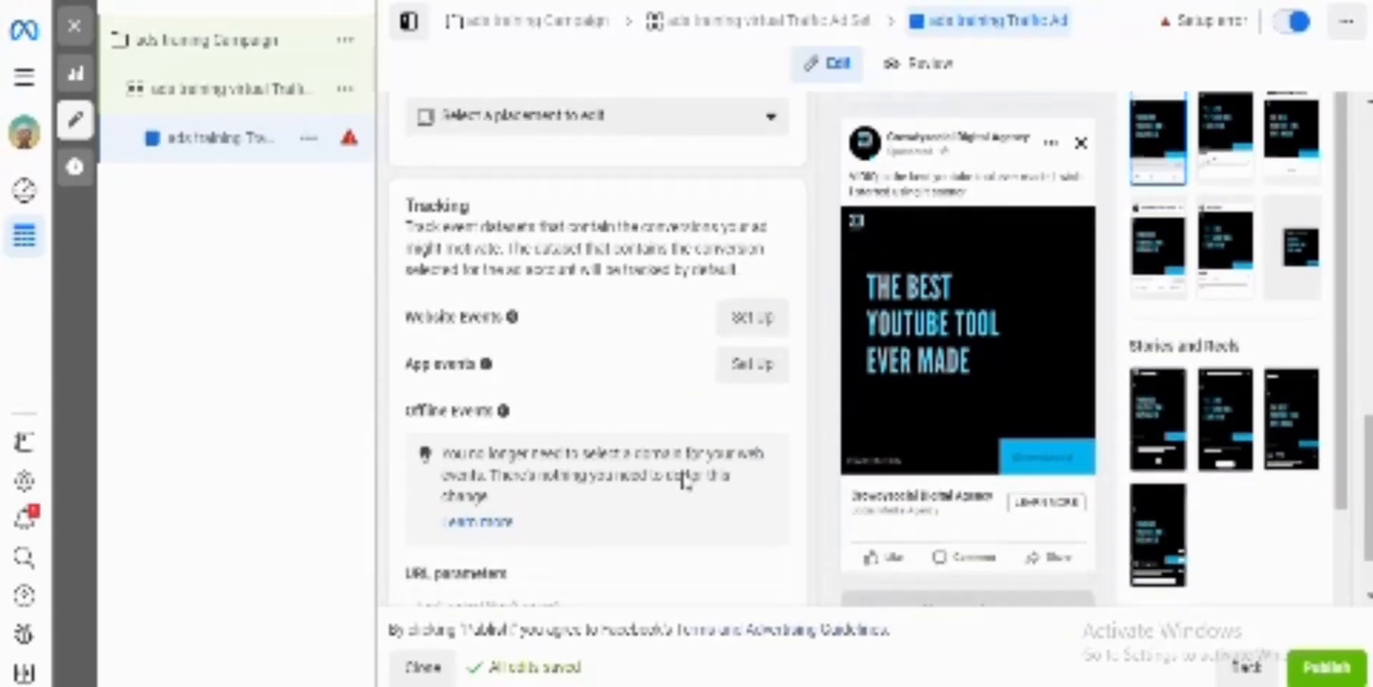
pyautogui.click(1195, 686)
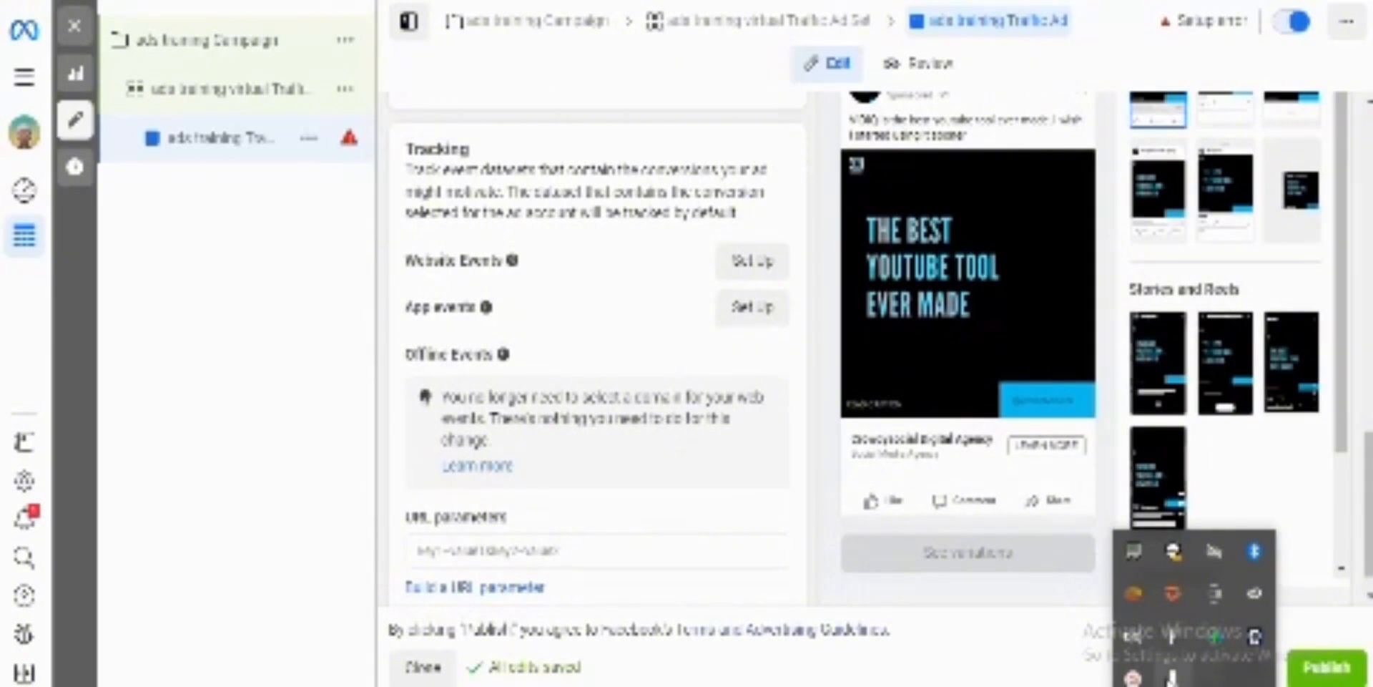
pyautogui.click(1133, 676)
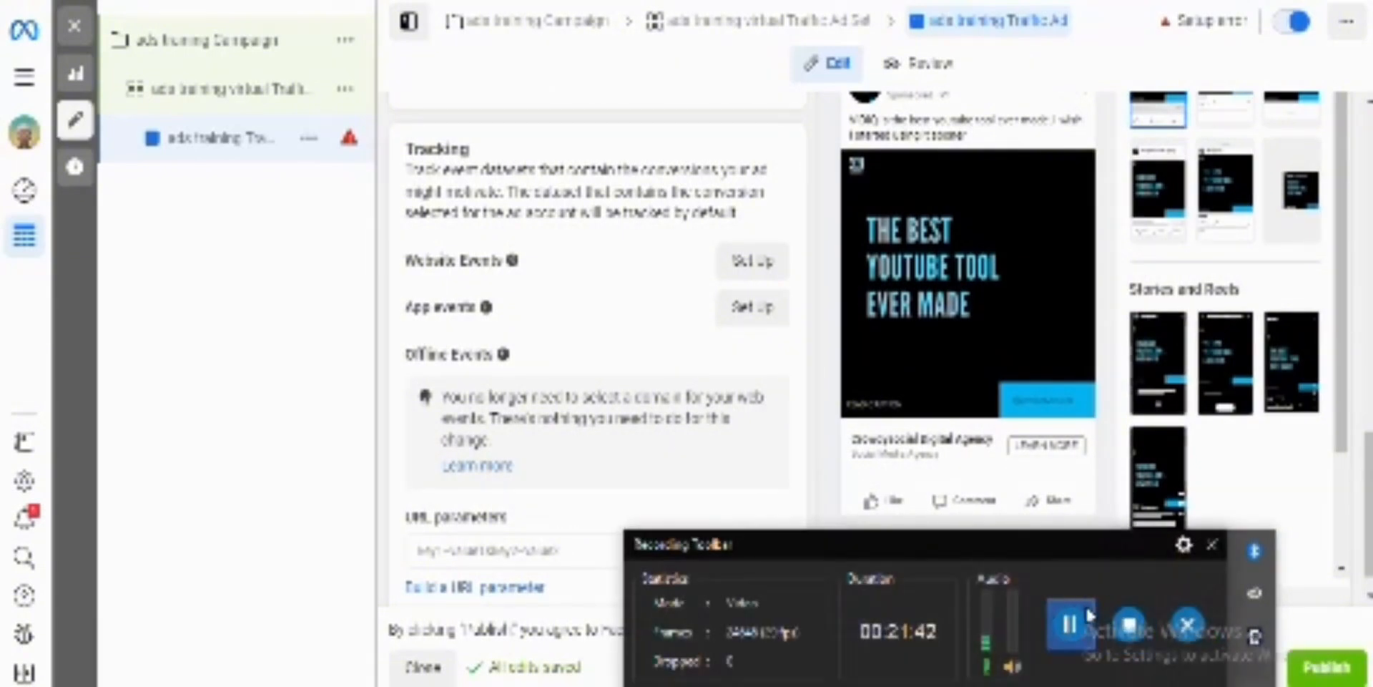
pyautogui.click(1071, 624)
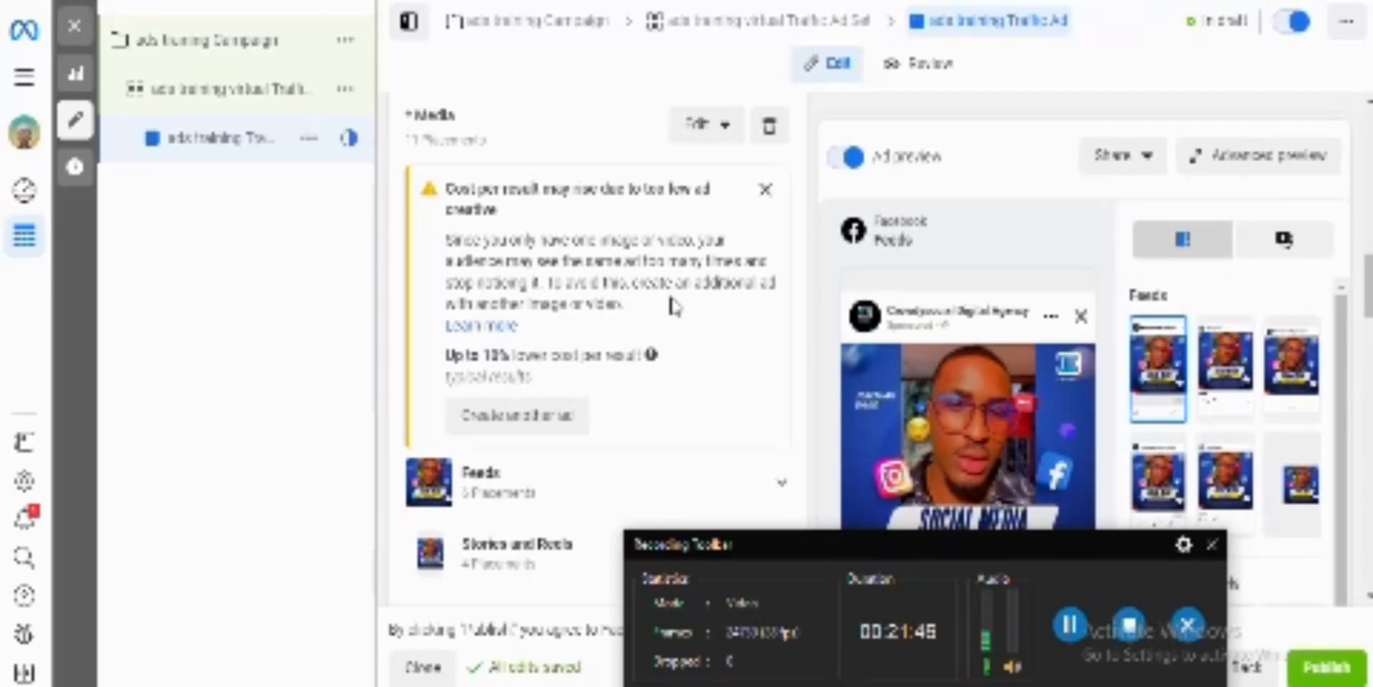
# Step: Dismiss the cost-per-result notice under Media and set the ad setup to Use existing post
pyautogui.click(764, 192)
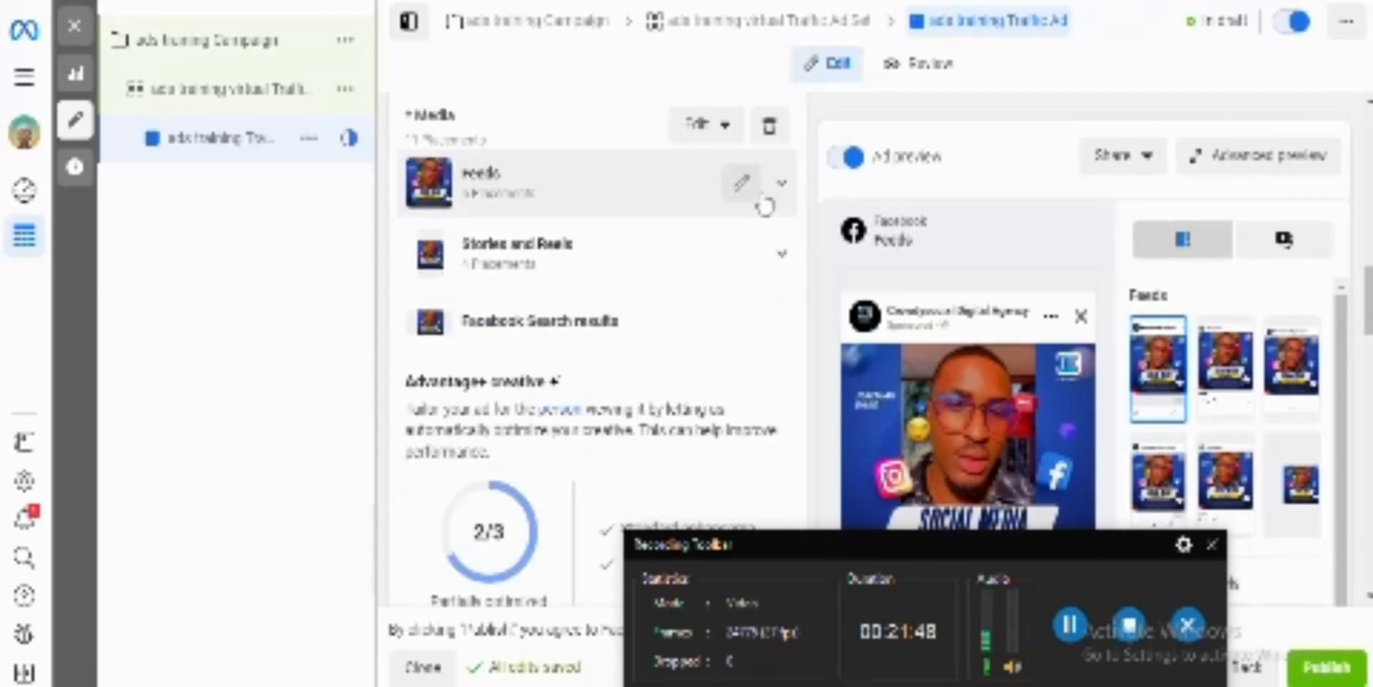
pyautogui.scroll(5, 710, 339)
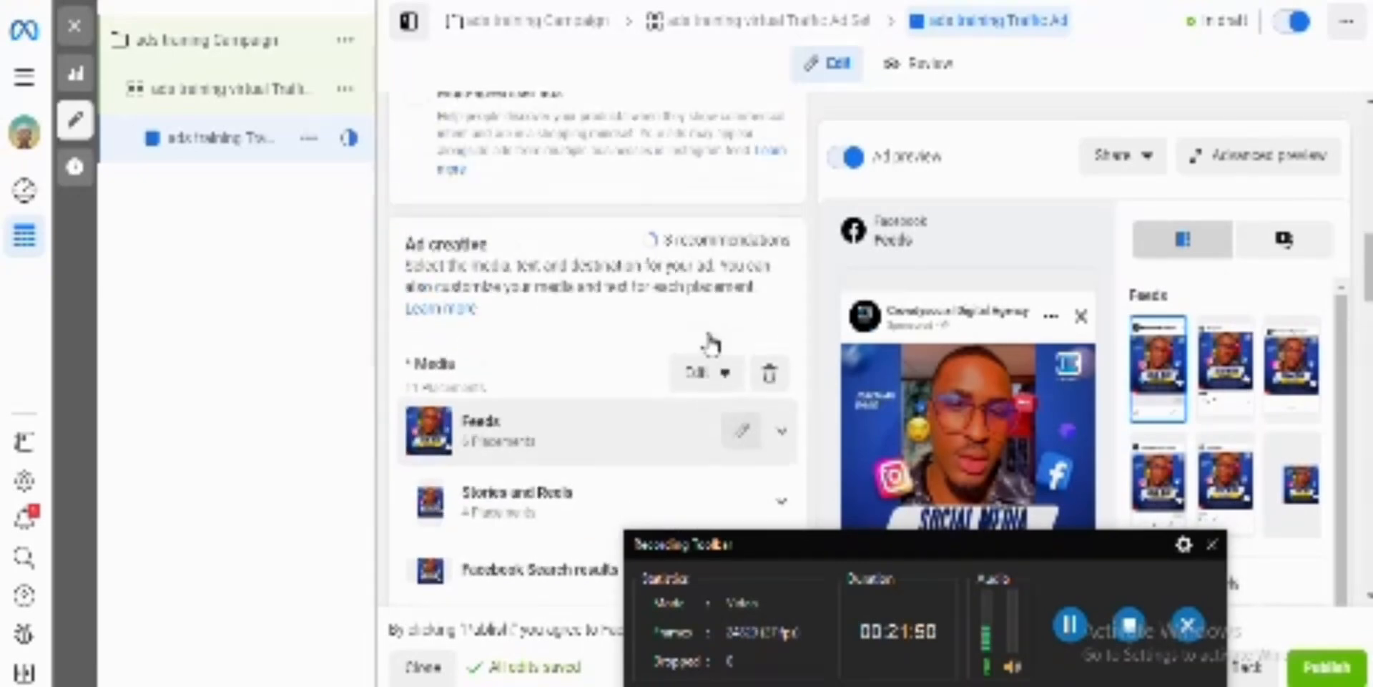
pyautogui.scroll(5, 710, 335)
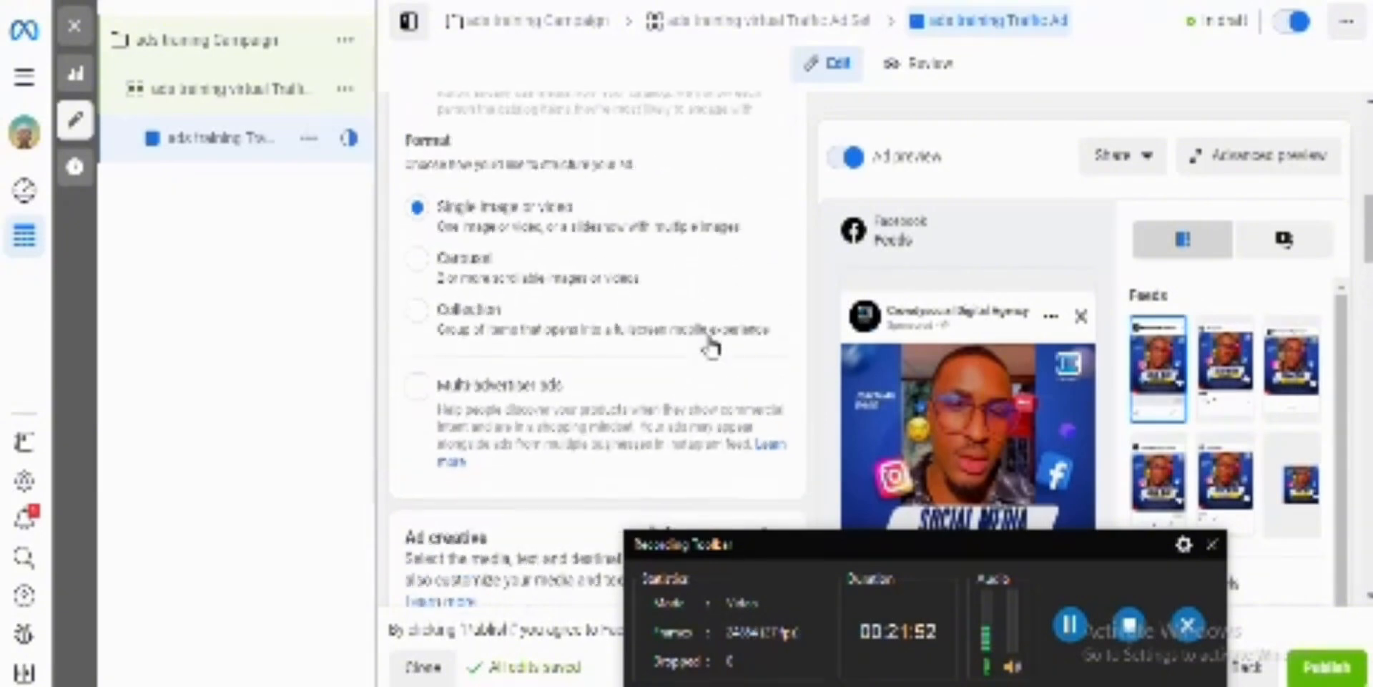
pyautogui.scroll(5, 710, 343)
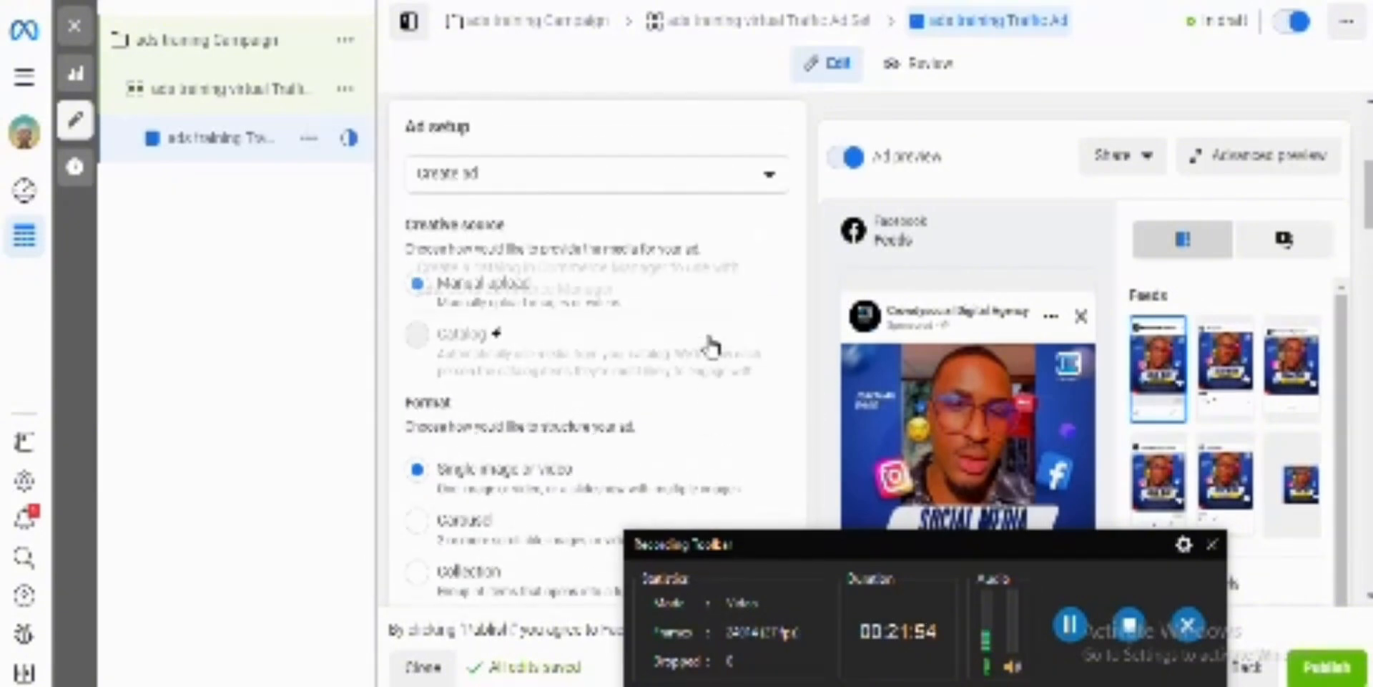
pyautogui.scroll(3, 707, 336)
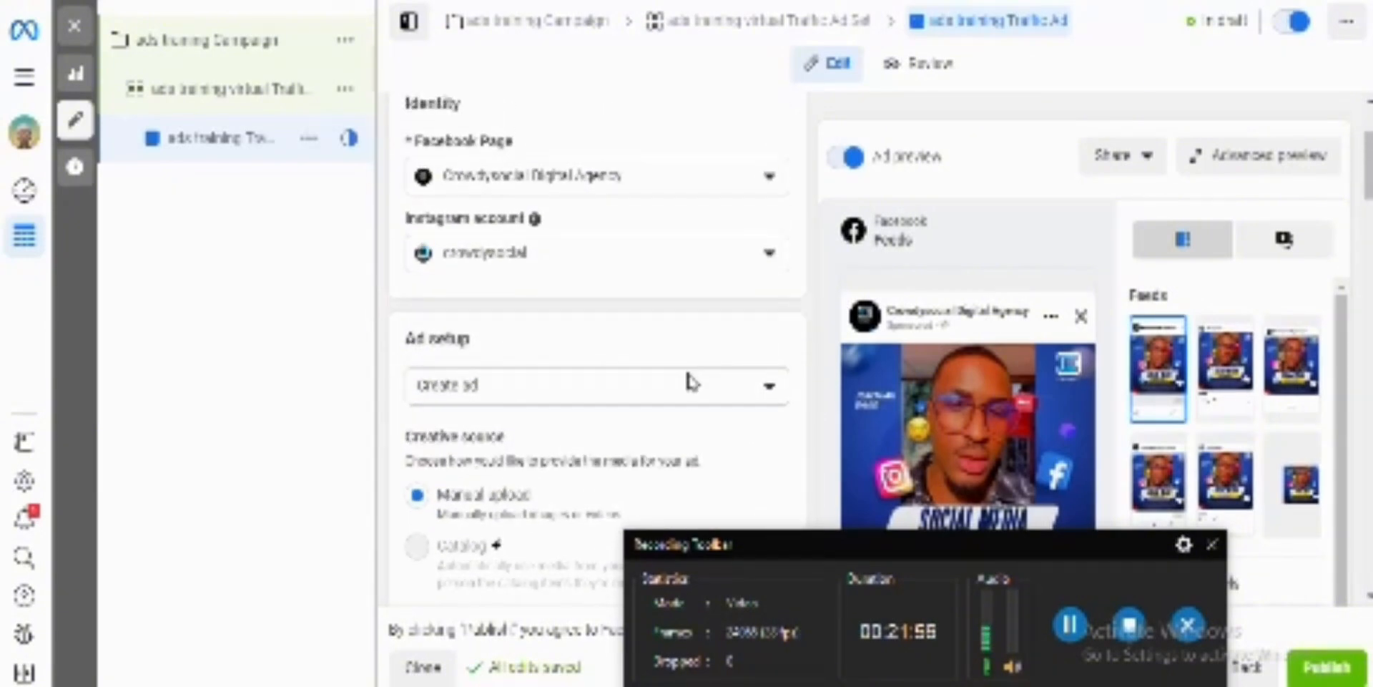
pyautogui.click(684, 389)
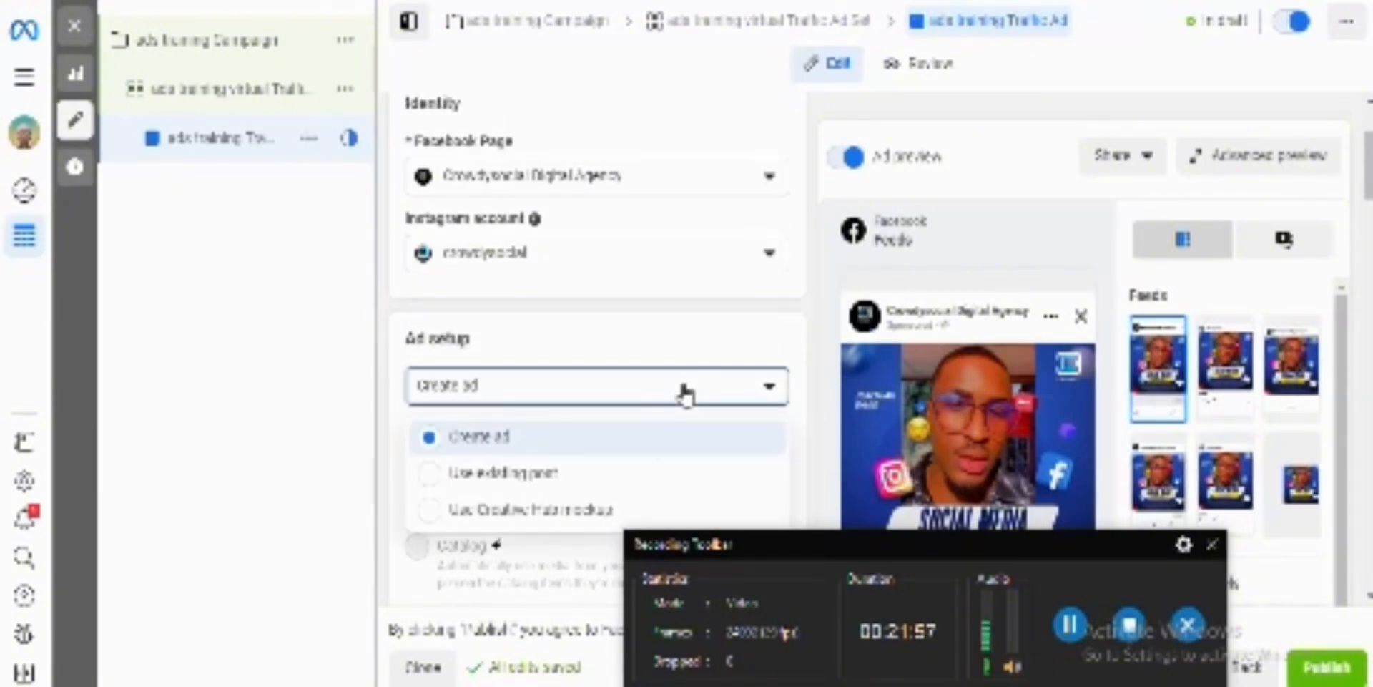
pyautogui.click(595, 473)
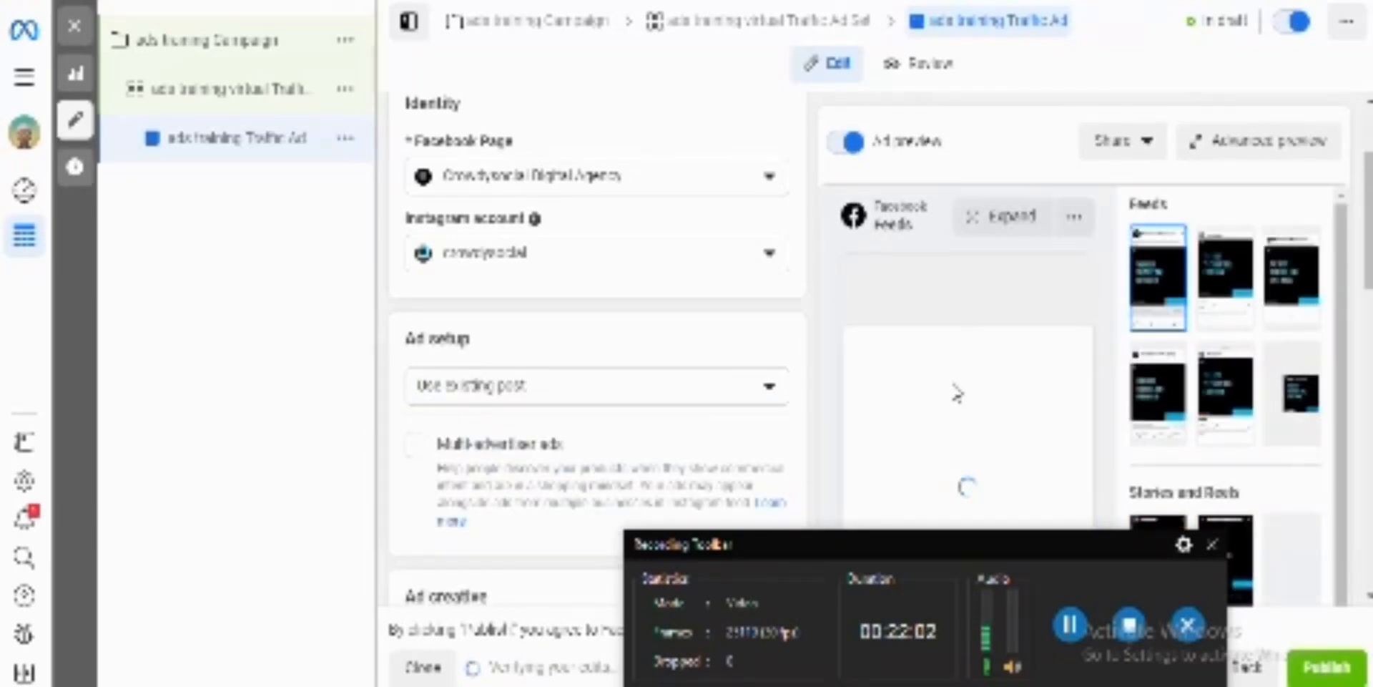
pyautogui.scroll(-3, 608, 353)
pyautogui.scroll(-10, 608, 352)
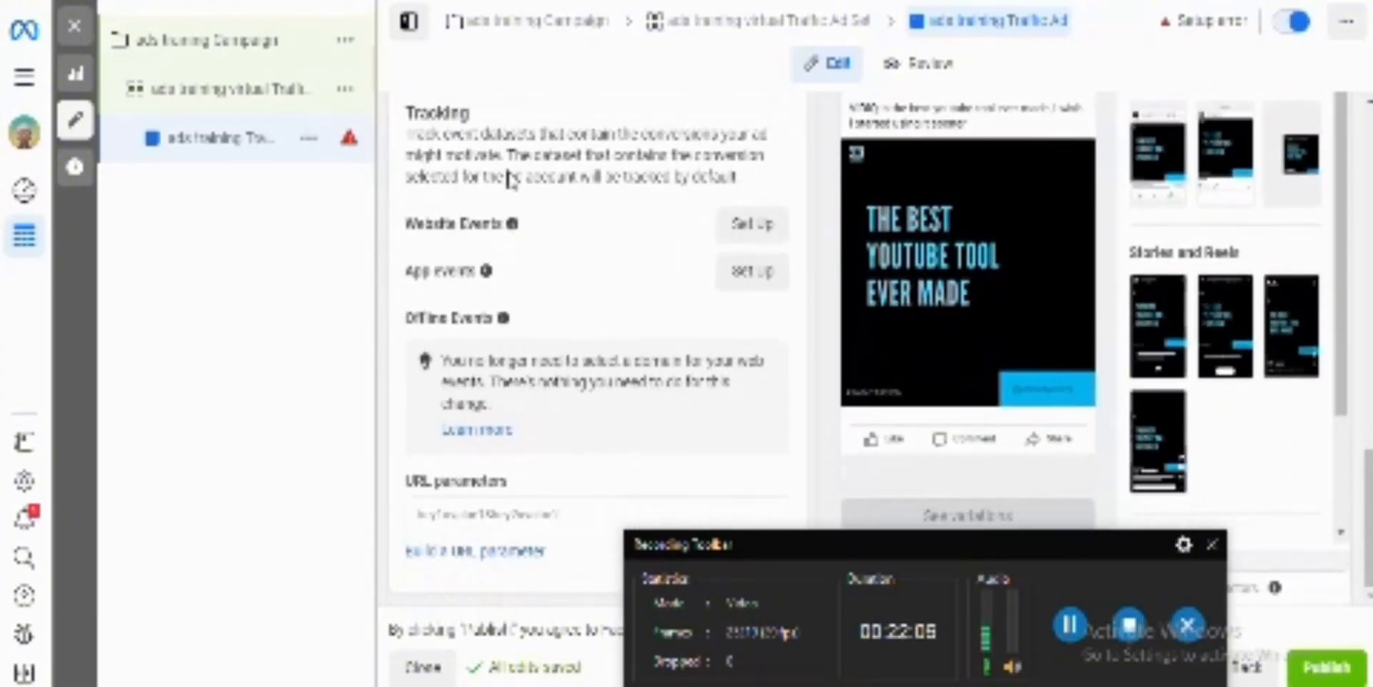
pyautogui.scroll(5, 615, 286)
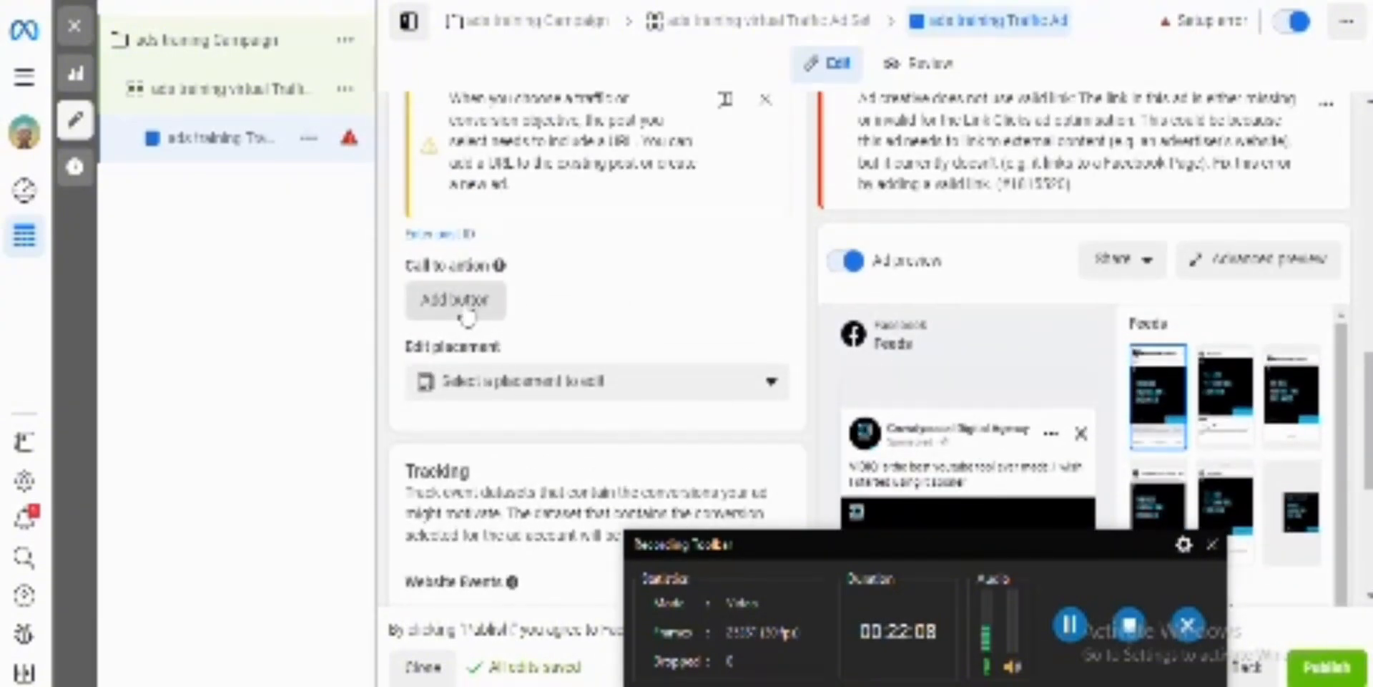
pyautogui.click(457, 301)
pyautogui.moveTo(641, 340); pyautogui.dragTo(380, 358)
pyautogui.press('BackSpace')
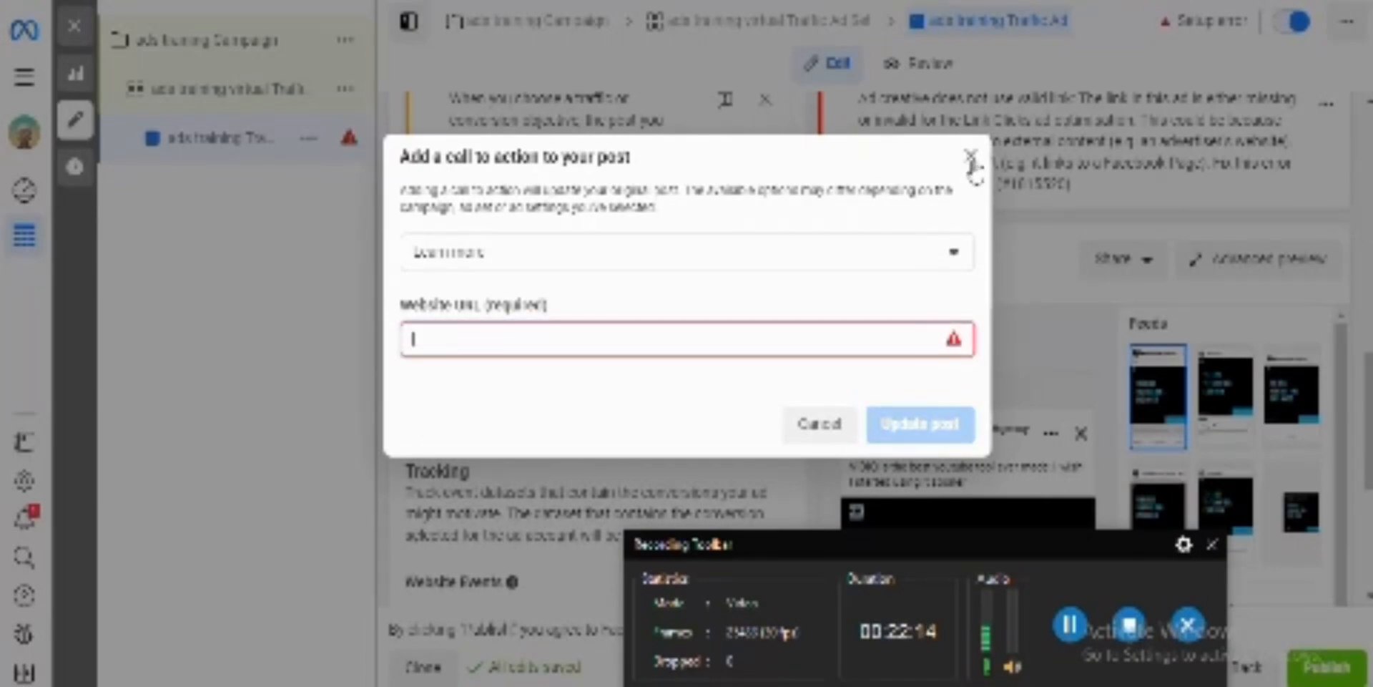
pyautogui.click(971, 156)
# Step: Look over the tracking, call to action and ad creative sections of the ad using the existing post
pyautogui.scroll(-3, 579, 532)
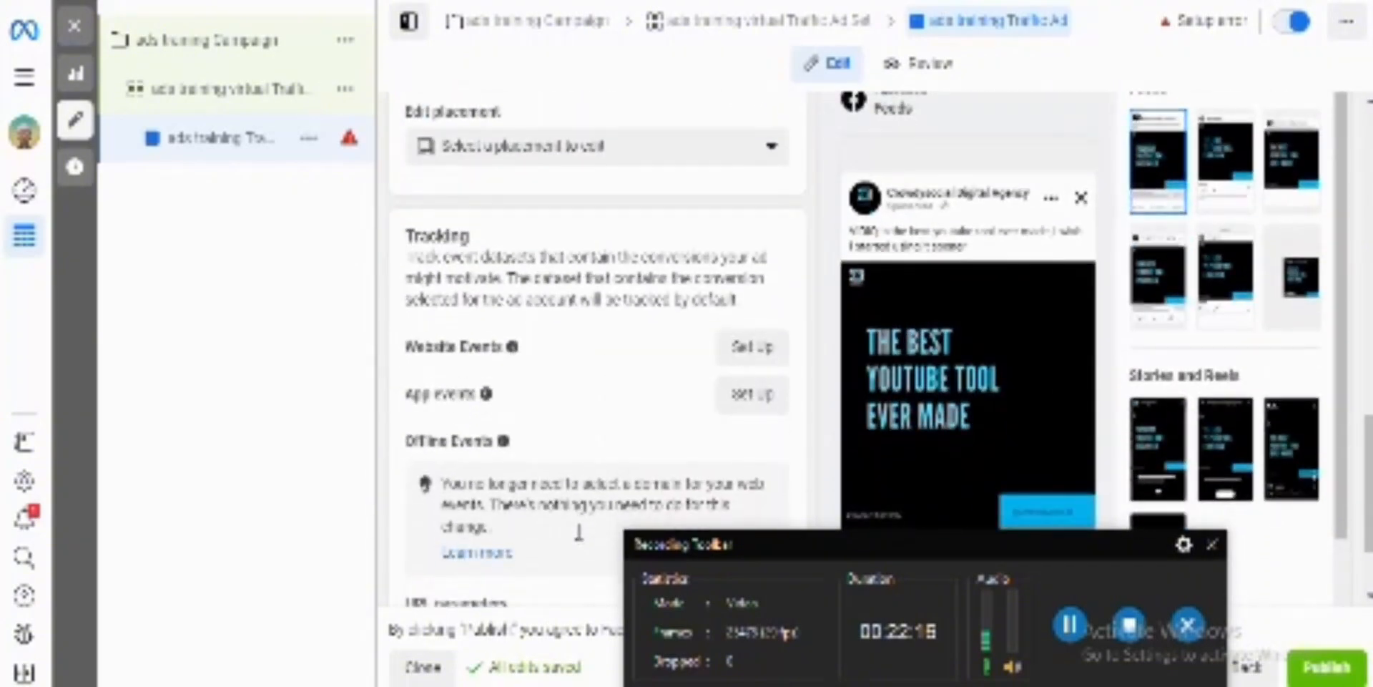
pyautogui.scroll(-2, 579, 533)
pyautogui.scroll(5, 579, 533)
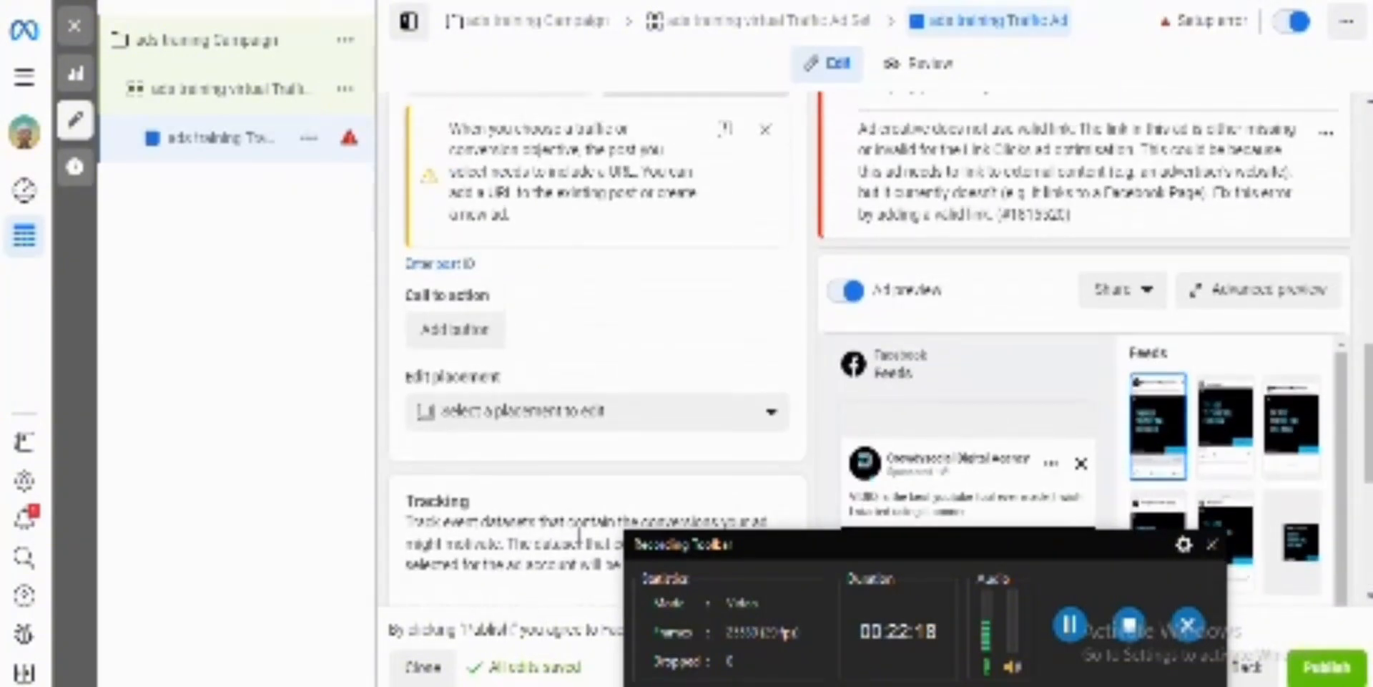
pyautogui.scroll(6, 579, 532)
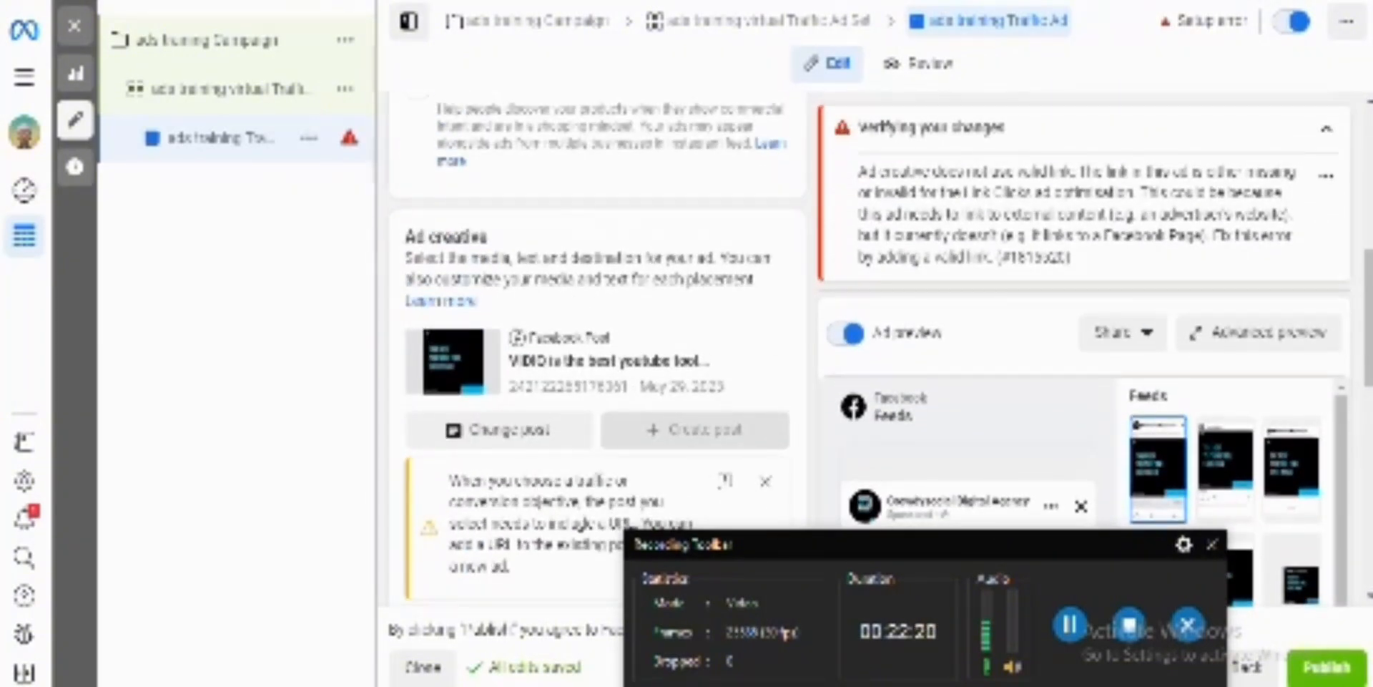
# Step: Change the ad setup from using an existing post to Create ad
pyautogui.scroll(5, 601, 382)
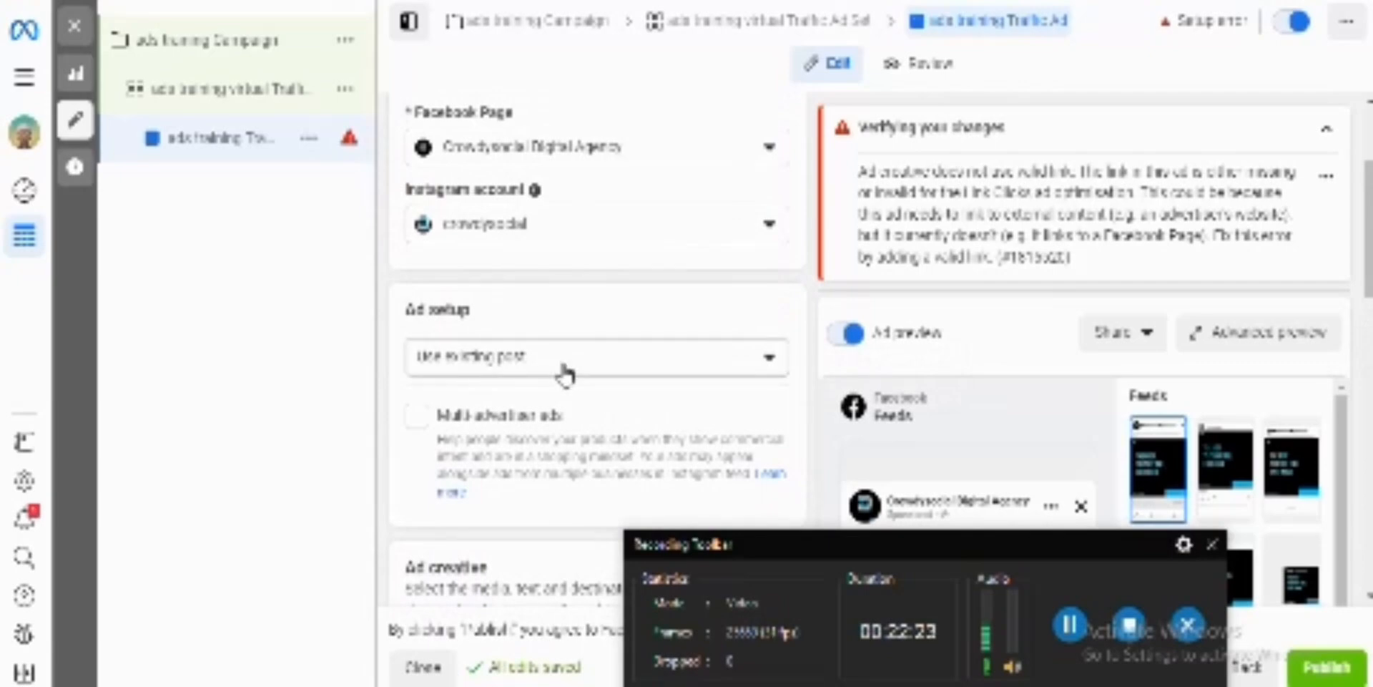
pyautogui.scroll(1, 565, 373)
pyautogui.scroll(-4, 565, 374)
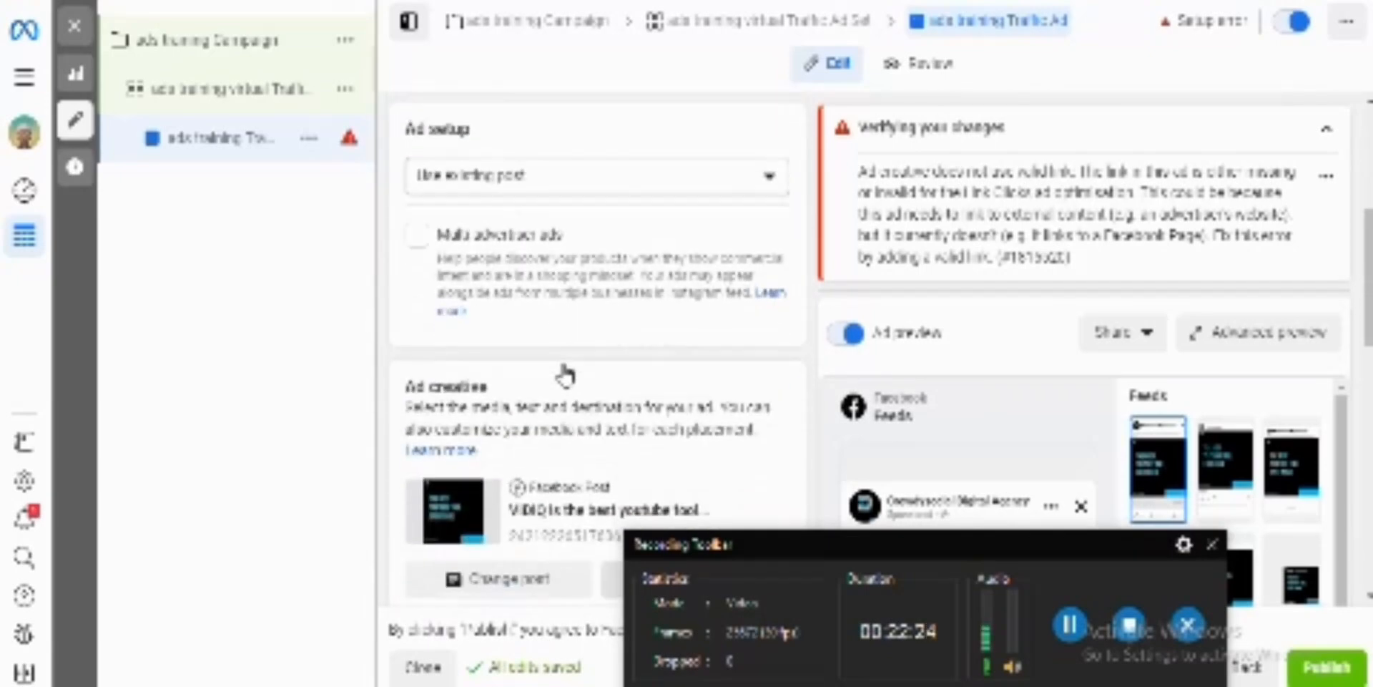
pyautogui.click(535, 183)
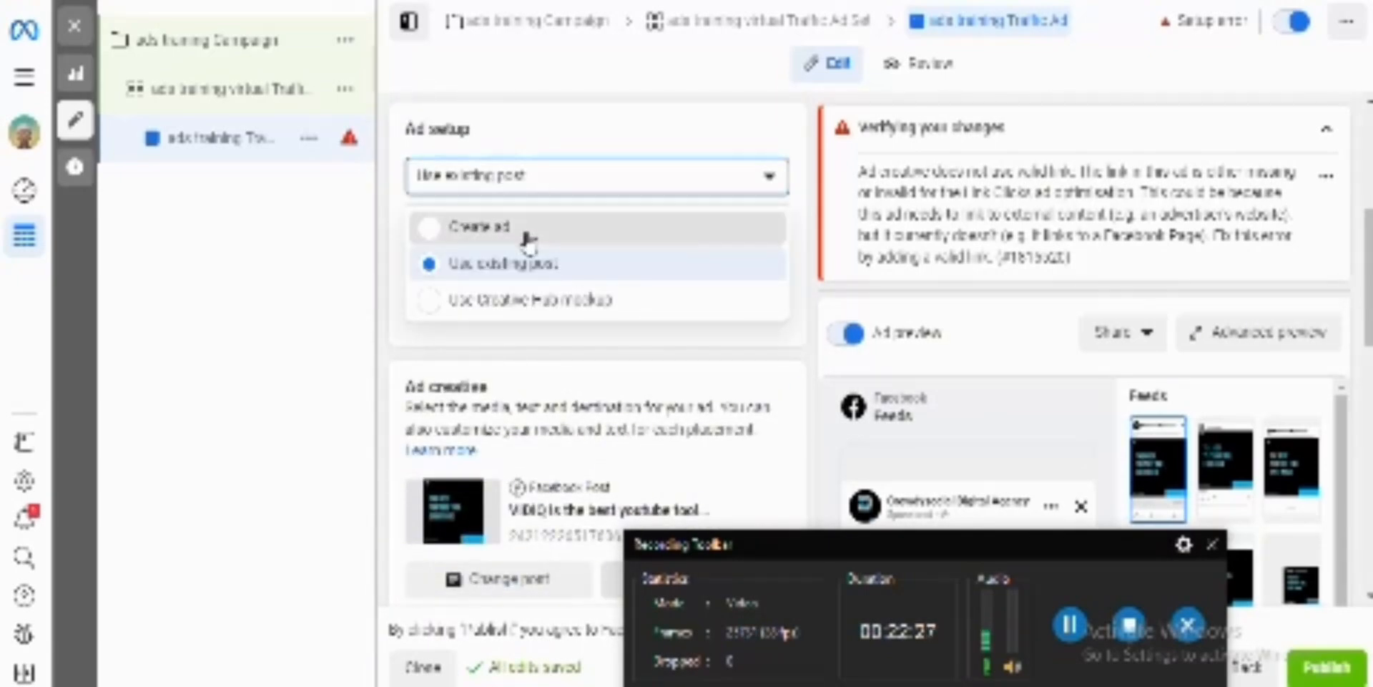
pyautogui.click(527, 229)
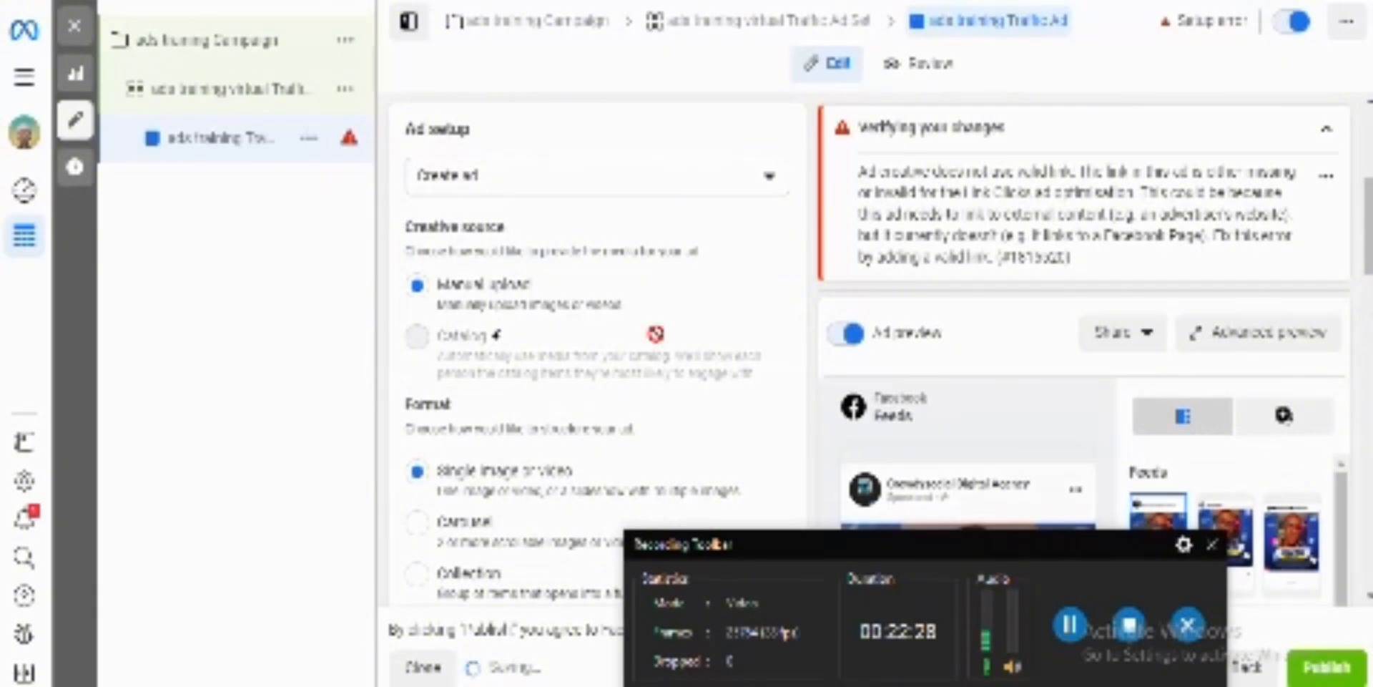
# Step: Examine the ad's creative source, format options, media placements, Advantage+ creative and text fields
pyautogui.scroll(-2, 622, 321)
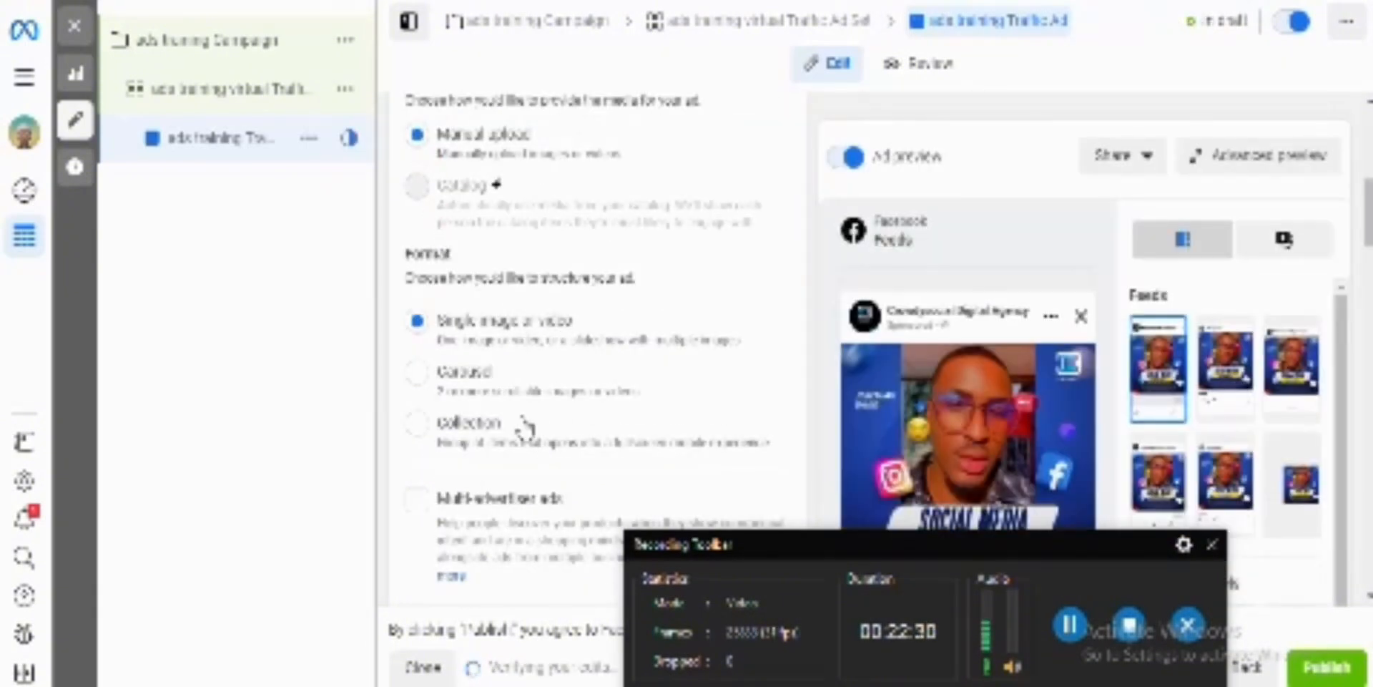
pyautogui.scroll(-6, 522, 427)
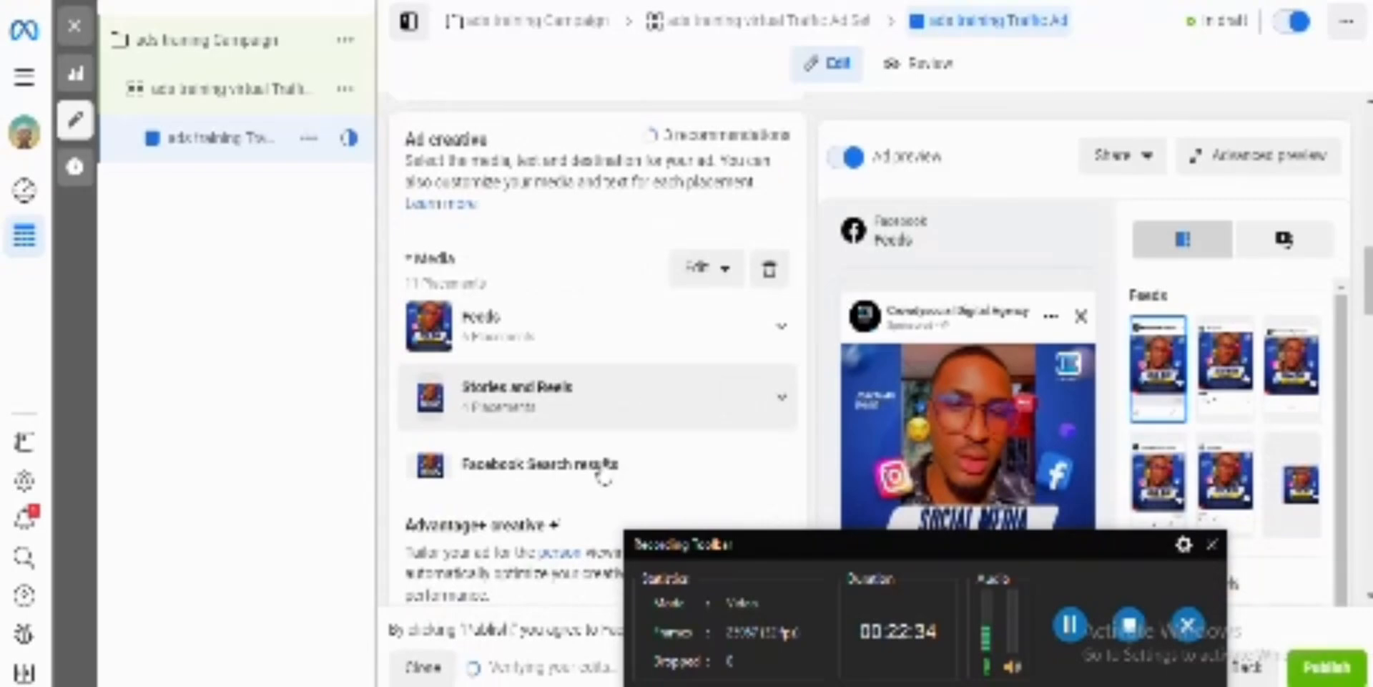
pyautogui.scroll(-3, 604, 469)
pyautogui.scroll(-2, 605, 469)
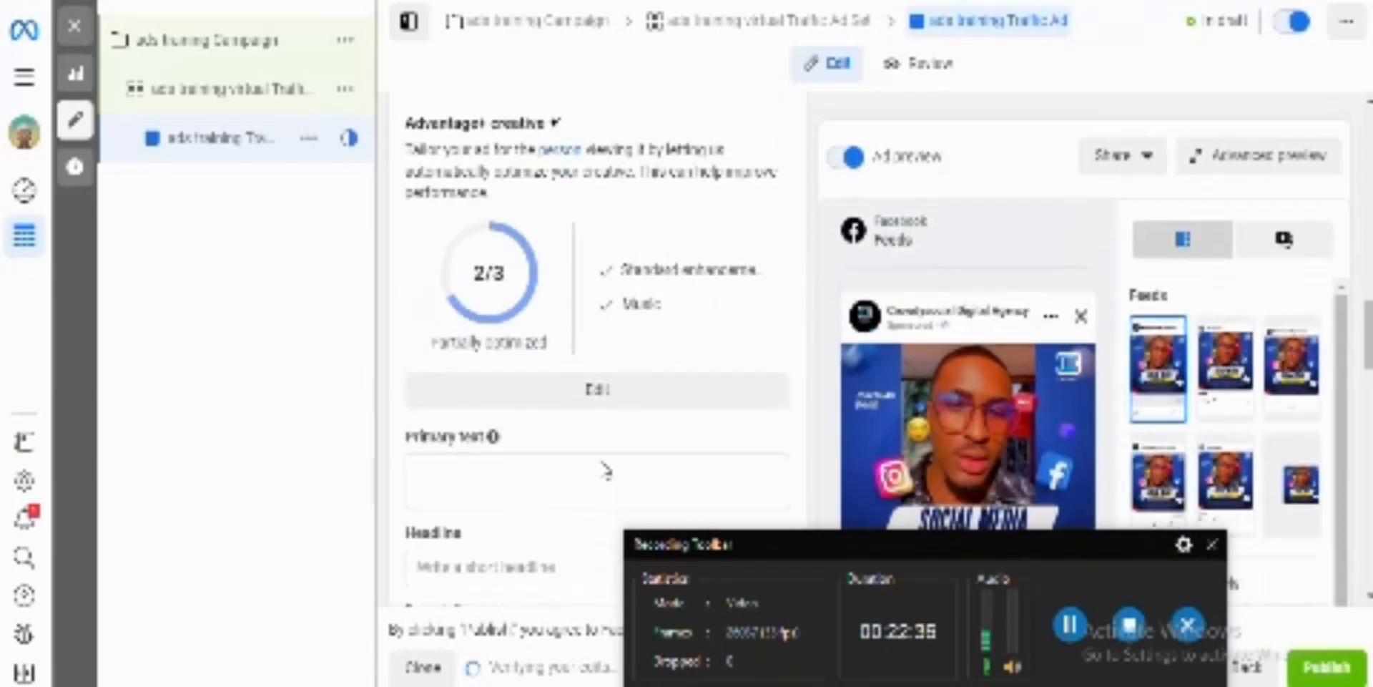
pyautogui.scroll(6, 605, 468)
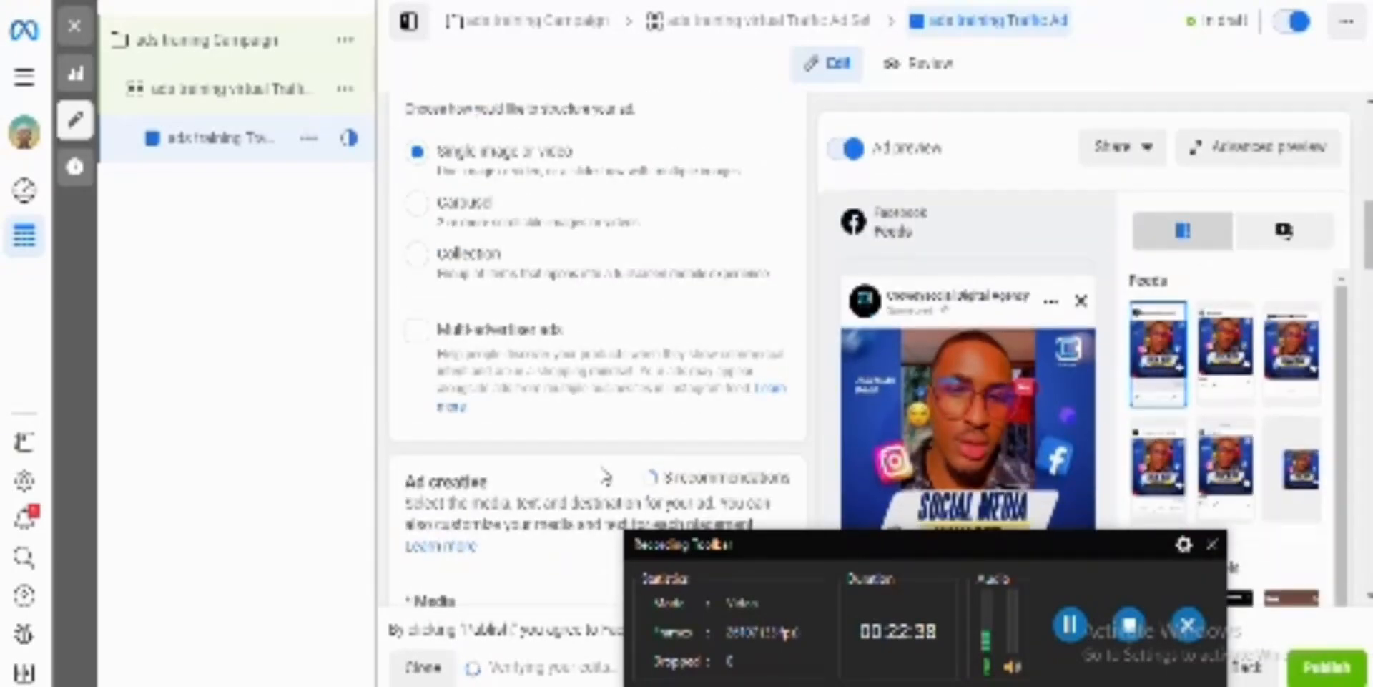
pyautogui.scroll(3, 604, 476)
pyautogui.scroll(2, 604, 476)
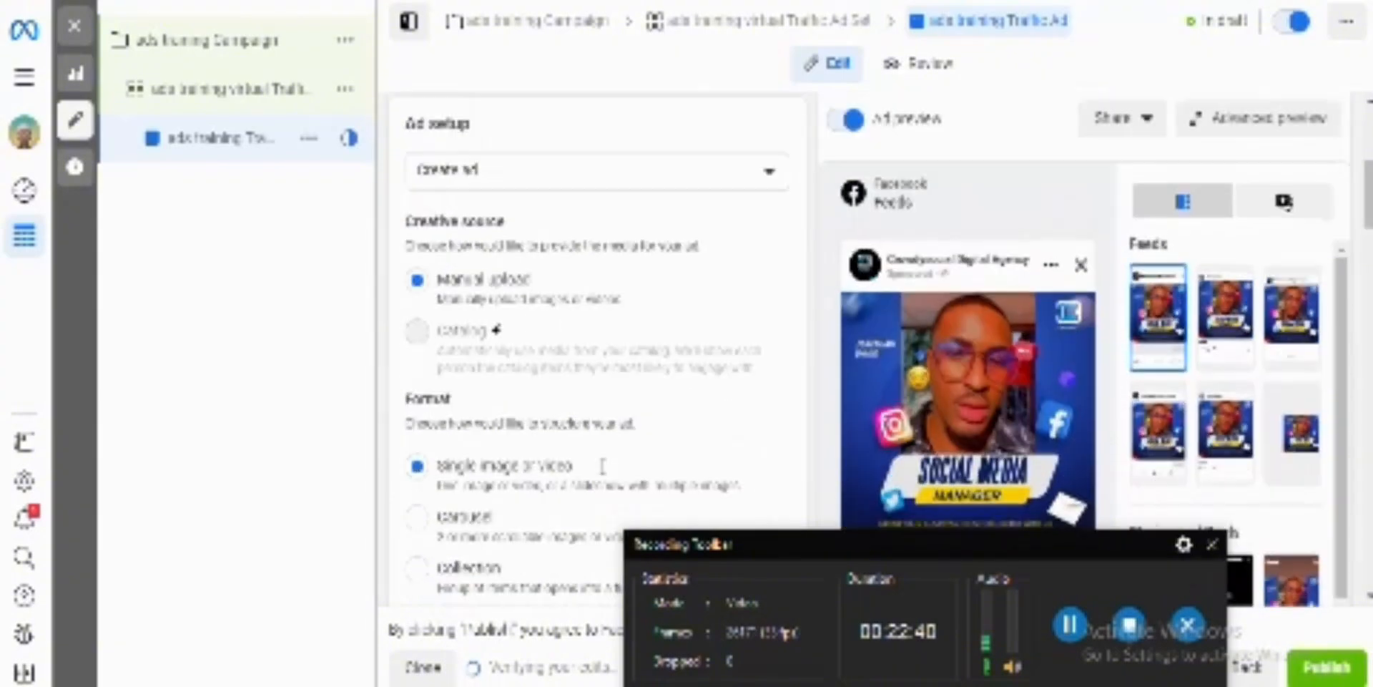
pyautogui.scroll(-2, 603, 466)
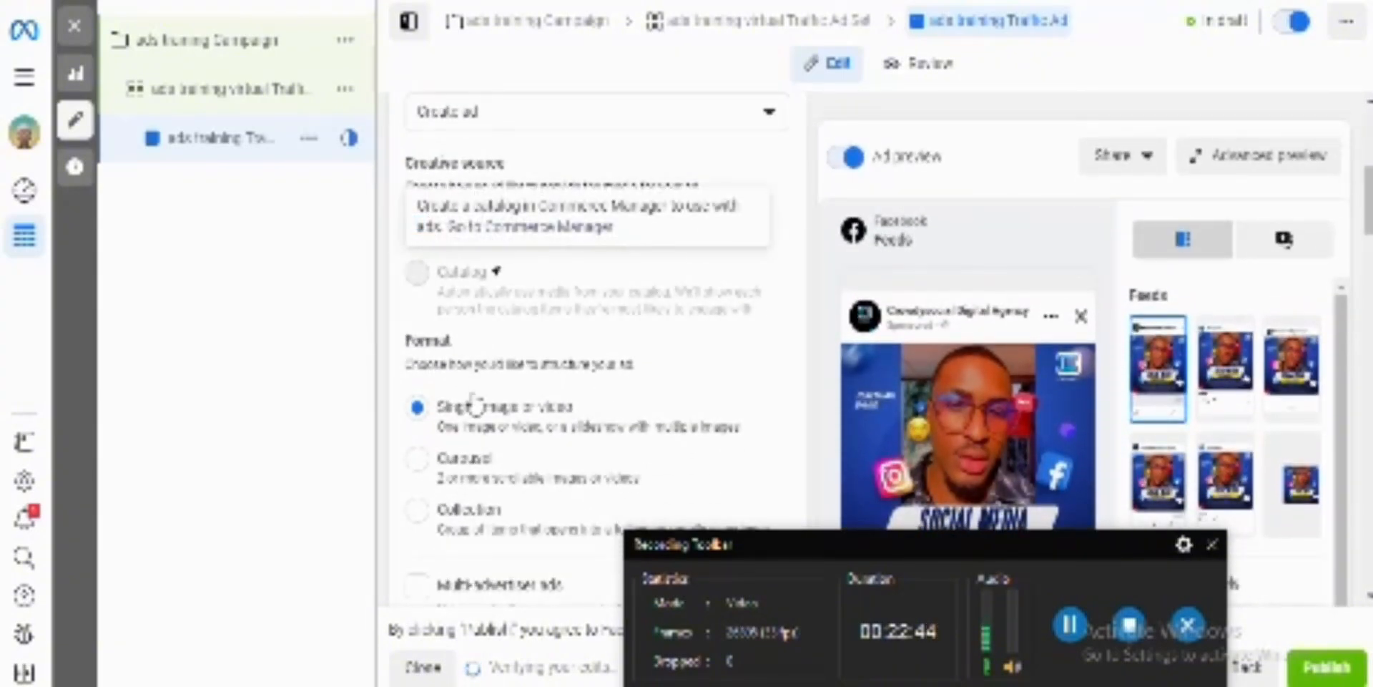
pyautogui.scroll(-4, 501, 405)
pyautogui.scroll(-6, 603, 437)
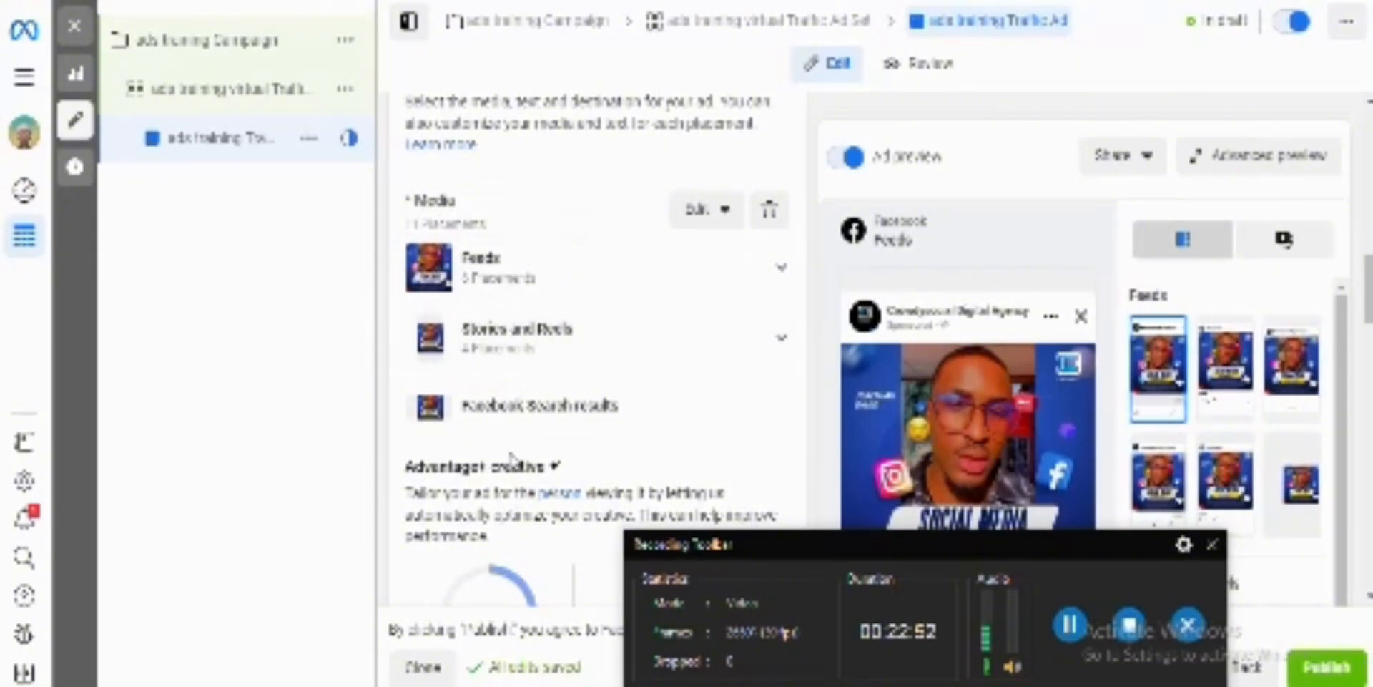
pyautogui.scroll(-6, 514, 461)
pyautogui.scroll(-2, 514, 461)
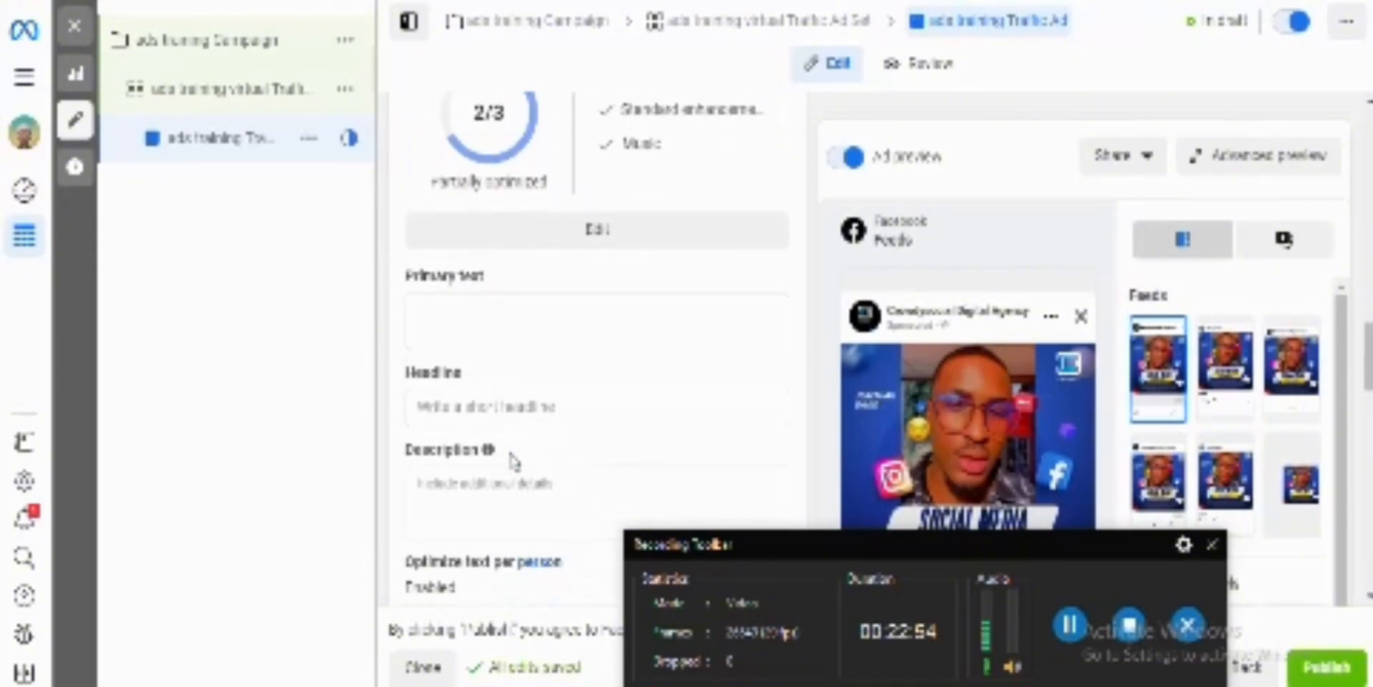
pyautogui.click(483, 201)
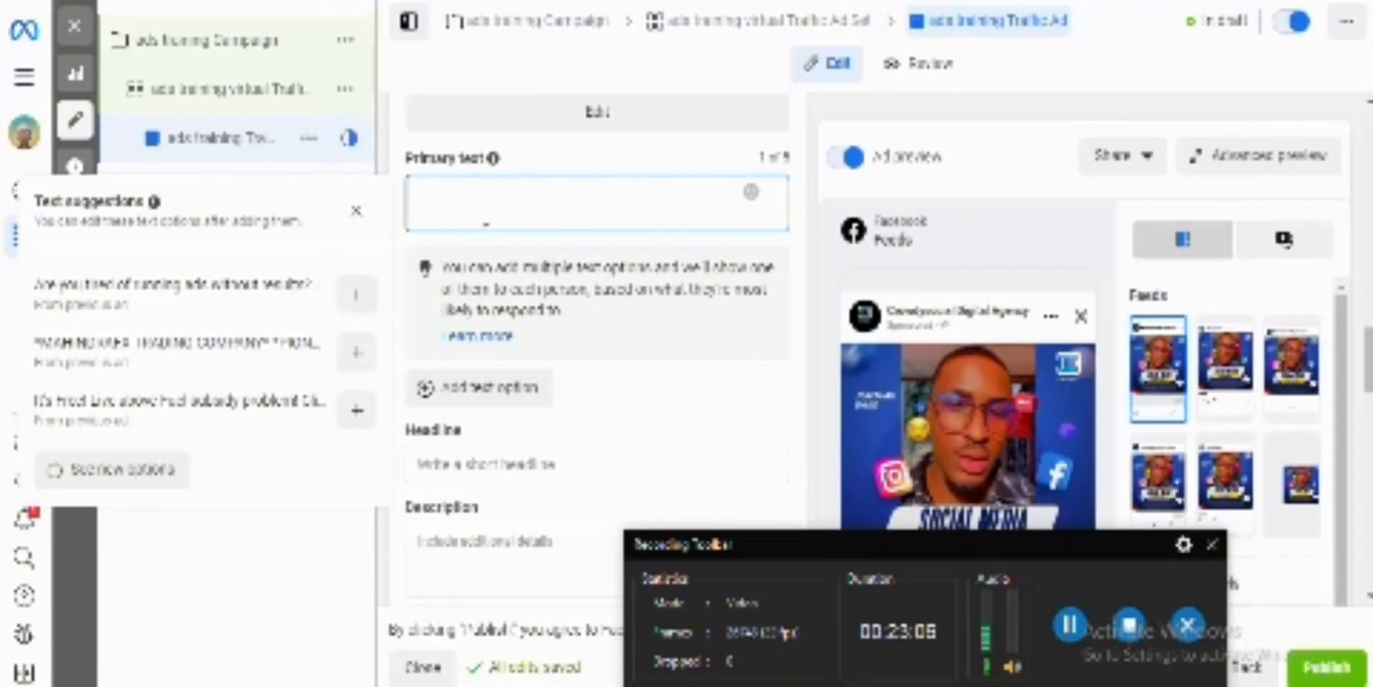
pyautogui.write('Instagram')
pyautogui.press('BackSpace')
pyautogui.press('BackSpace')
pyautogui.press('BackSpace')
pyautogui.press('BackSpace')
pyautogui.press('BackSpace')
pyautogui.press('BackSpace')
pyautogui.press('BackSpace')
pyautogui.press('BackSpace')
pyautogui.press('BackSpace')
pyautogui.click(138, 313)
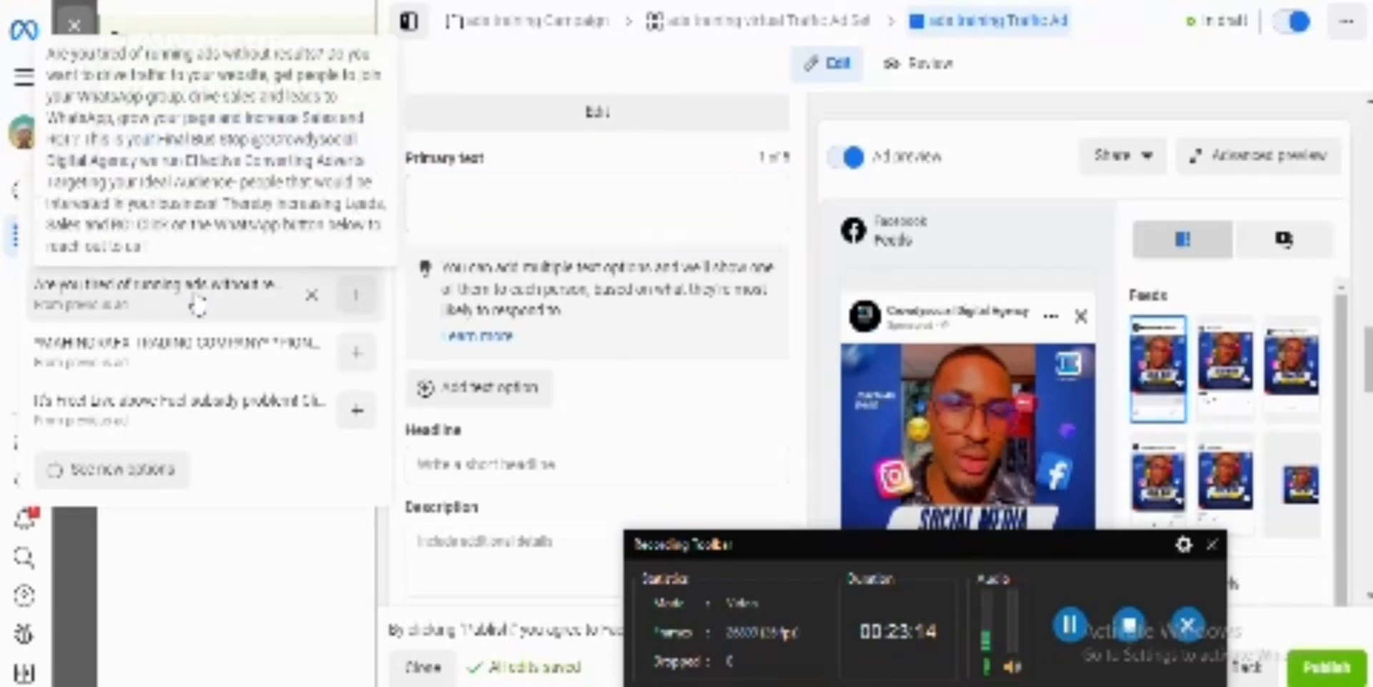
pyautogui.click(42, 70)
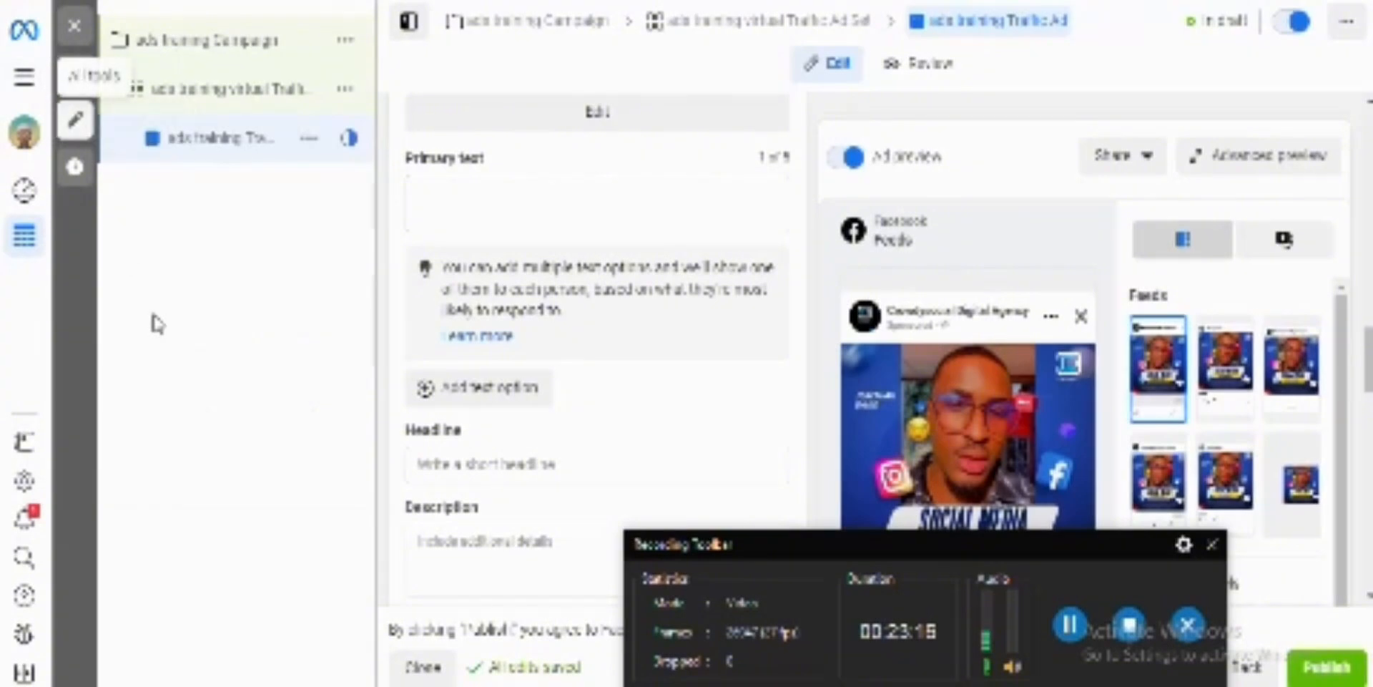
# Step: Add the previous-ad text suggestion beginning "Are you tired of running ads without results?" as a primary text option
pyautogui.click(495, 207)
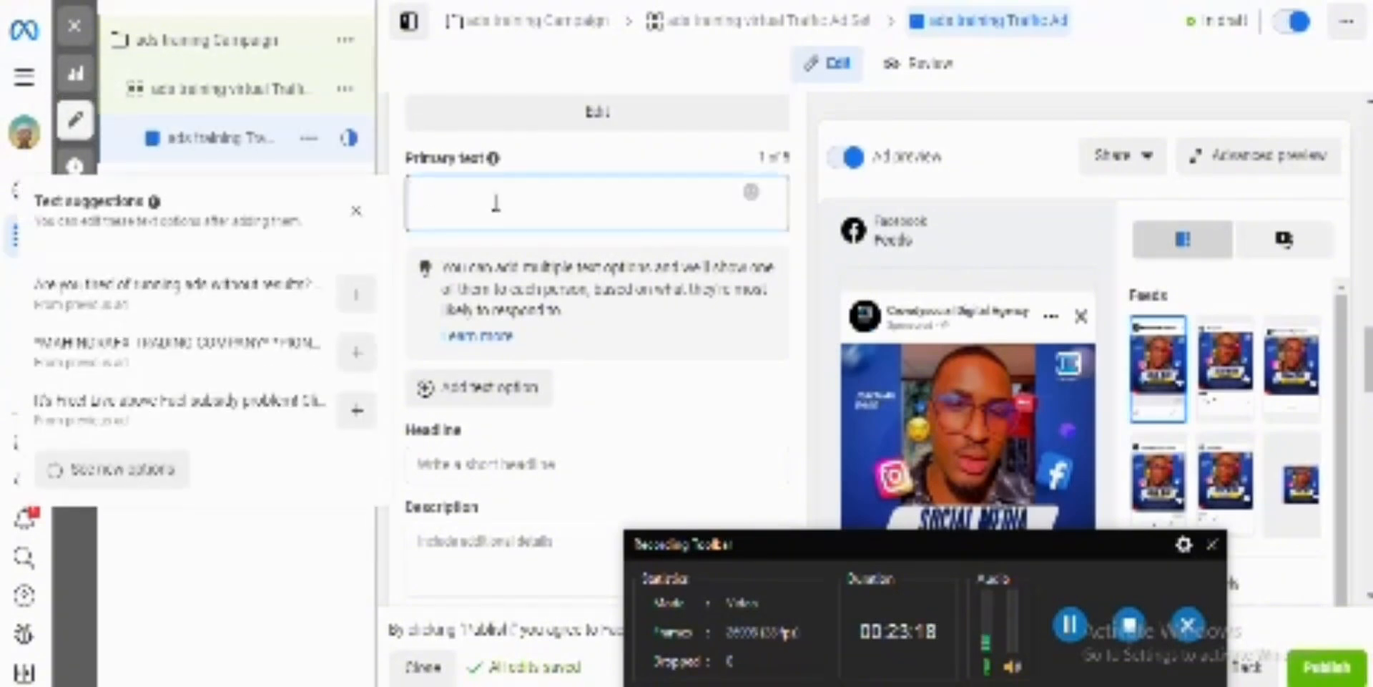
pyautogui.click(356, 302)
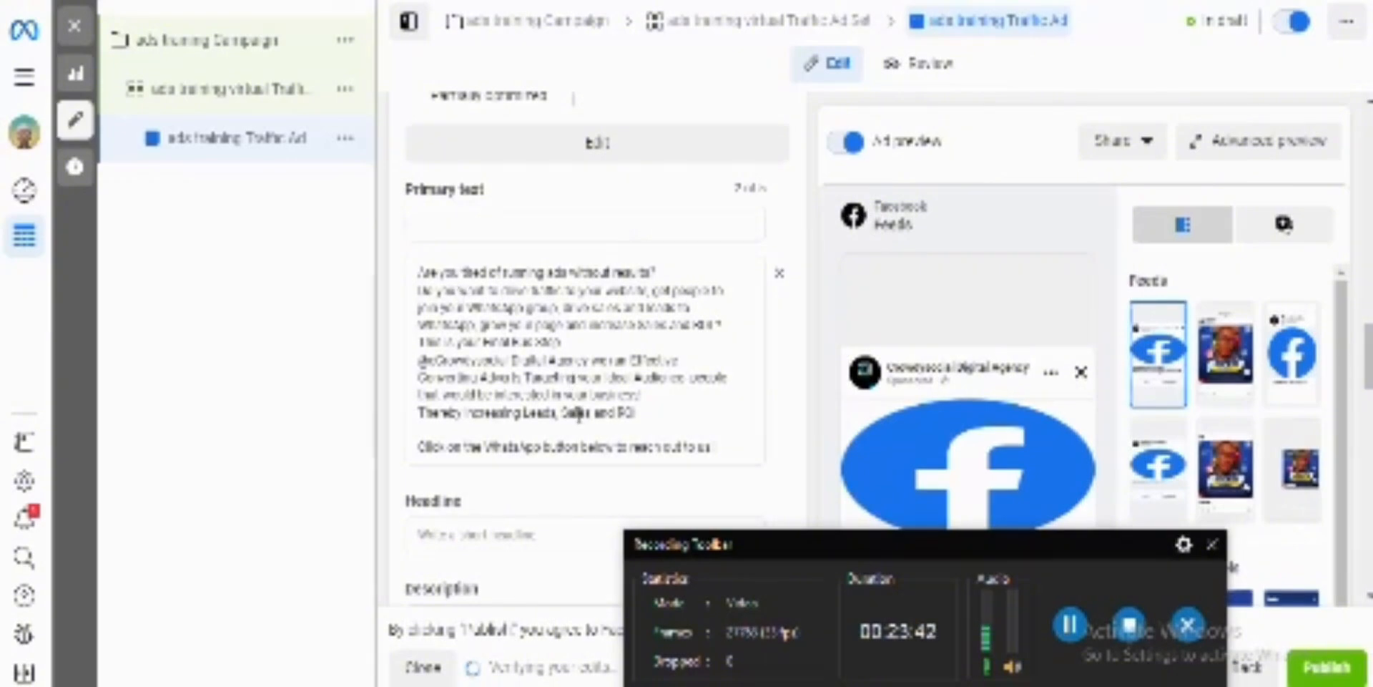
pyautogui.scroll(-2, 576, 418)
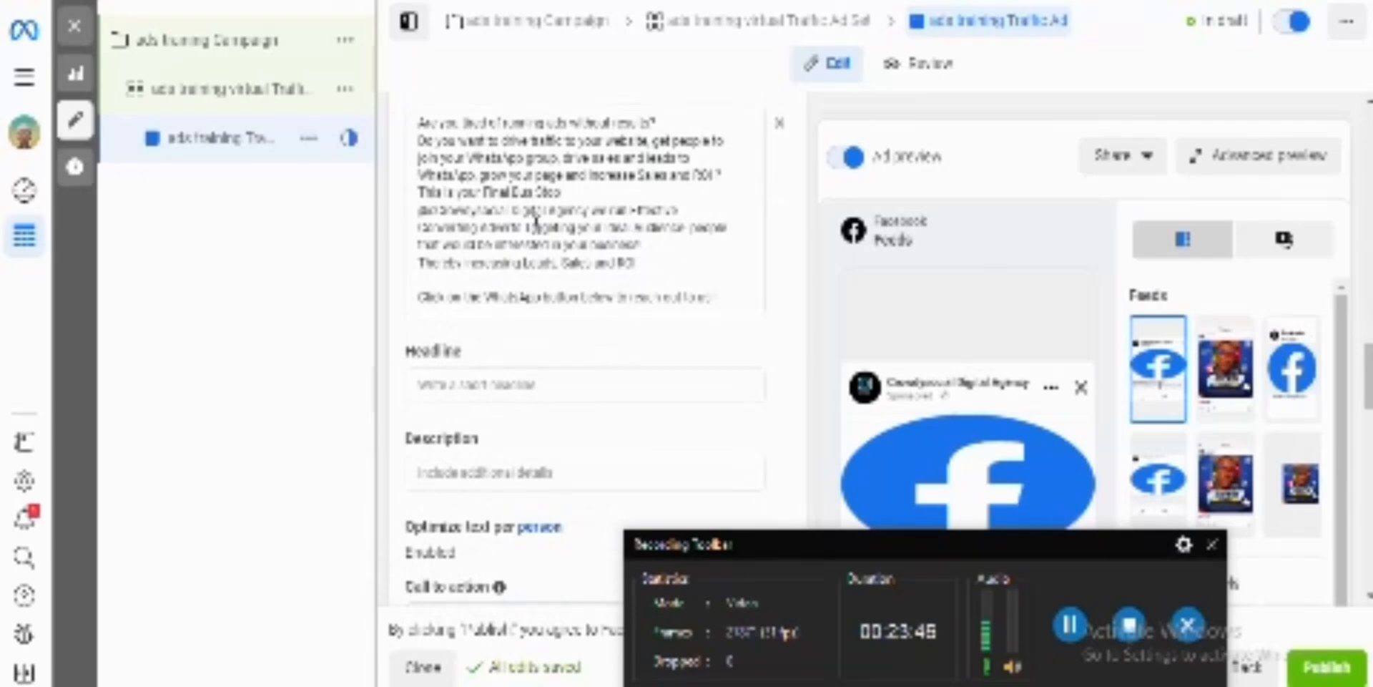
pyautogui.scroll(2, 536, 221)
# Step: Open the ad's empty headline for editing along with its text suggestions
pyautogui.scroll(-3, 538, 228)
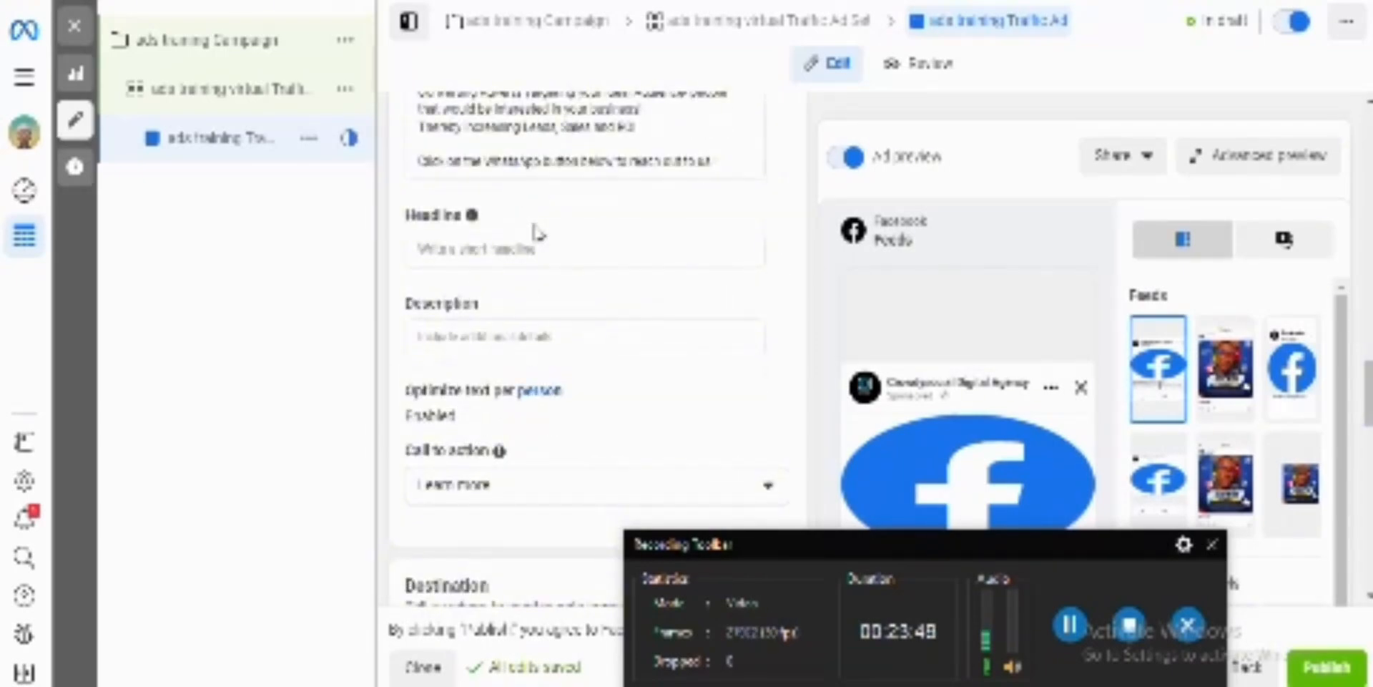
pyautogui.scroll(-1, 538, 234)
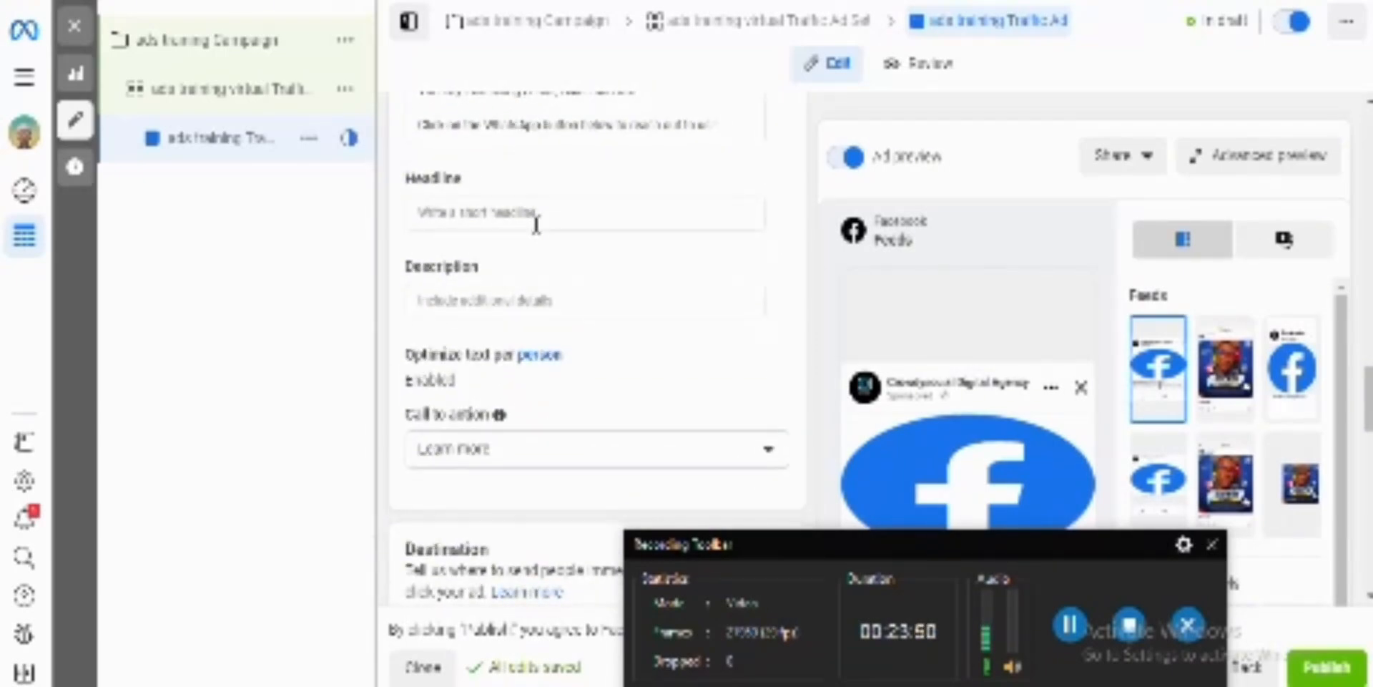
pyautogui.click(494, 212)
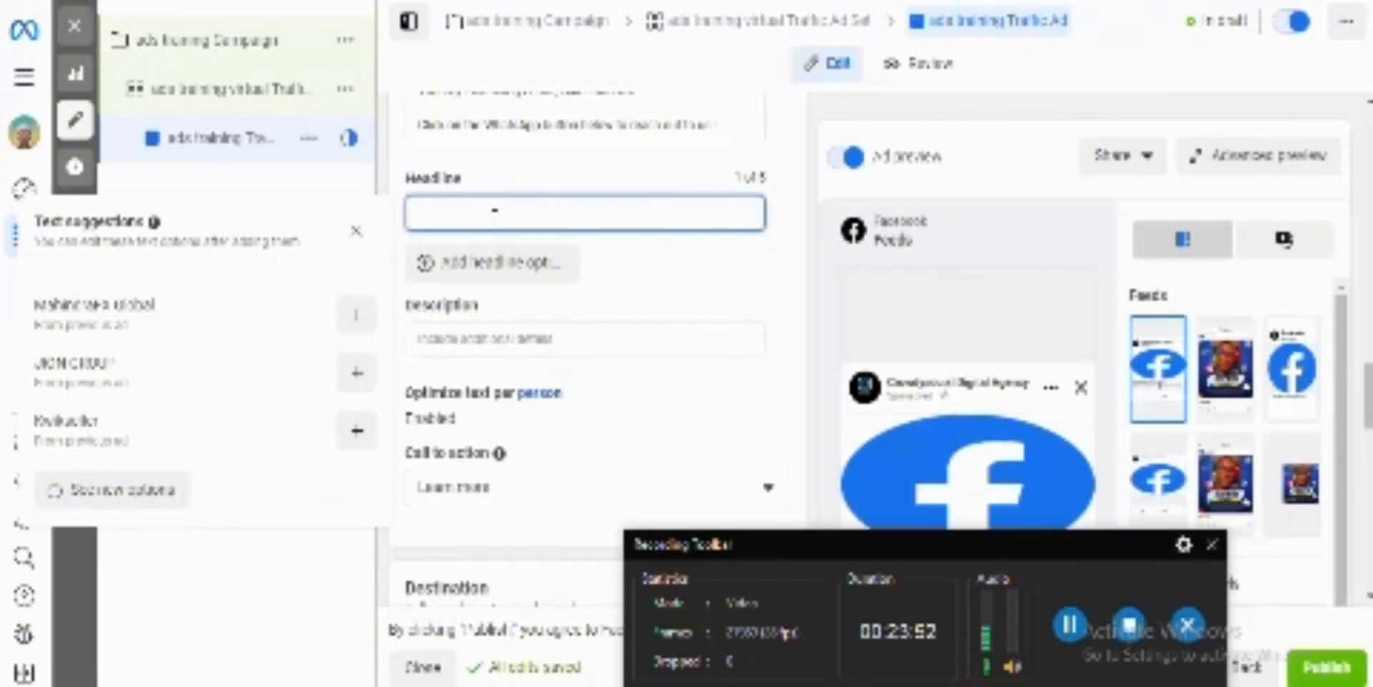